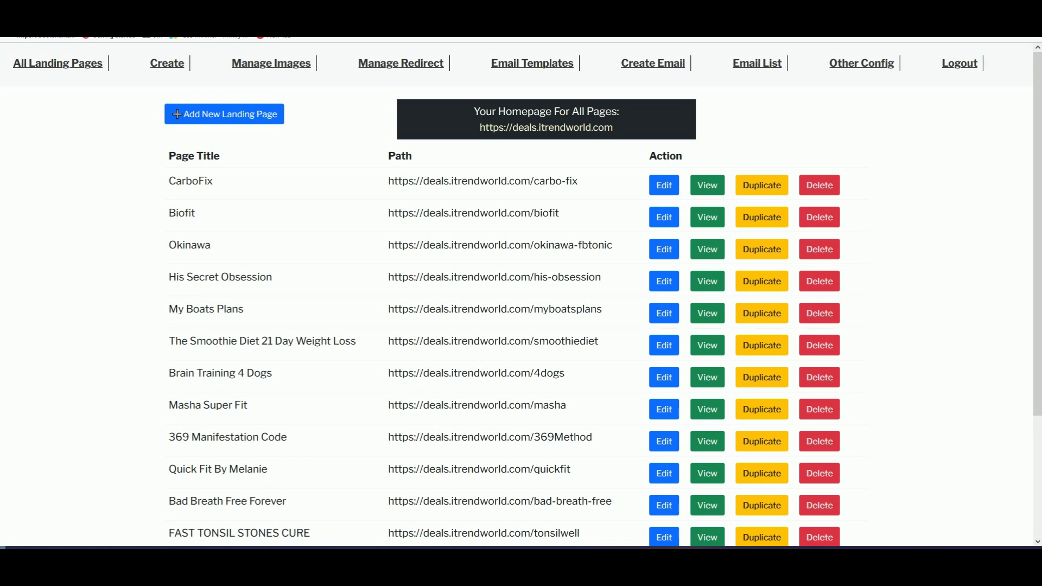
Step: Preview the Brain Training 4 Dogs and Okinawa sales pages from the landing page list
{"action": "scroll", "coordinate": [381, 362], "scroll_direction": "down", "scroll_amount": 1}
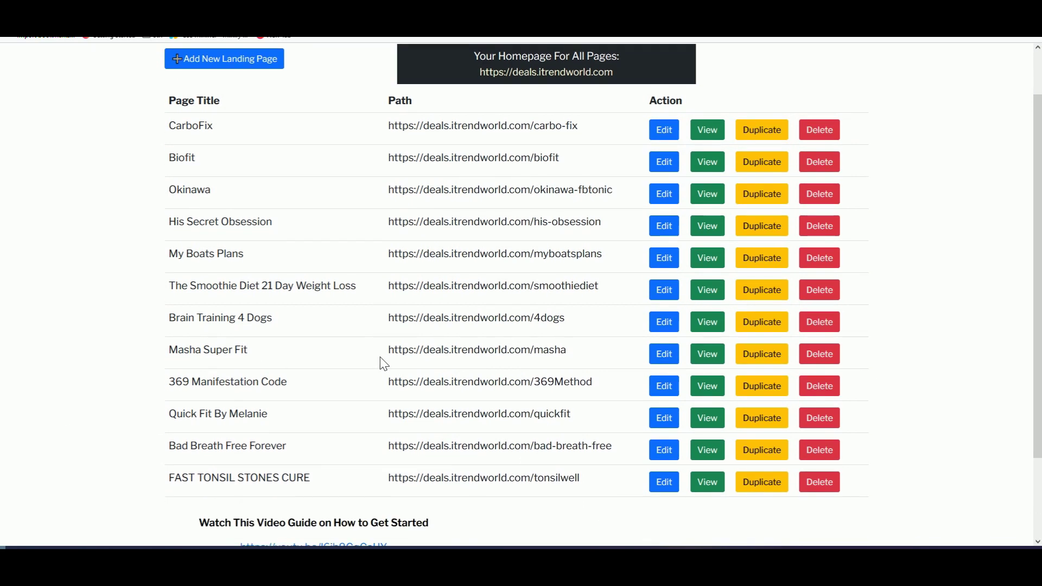
{"action": "scroll", "coordinate": [384, 367], "scroll_direction": "up", "scroll_amount": 1}
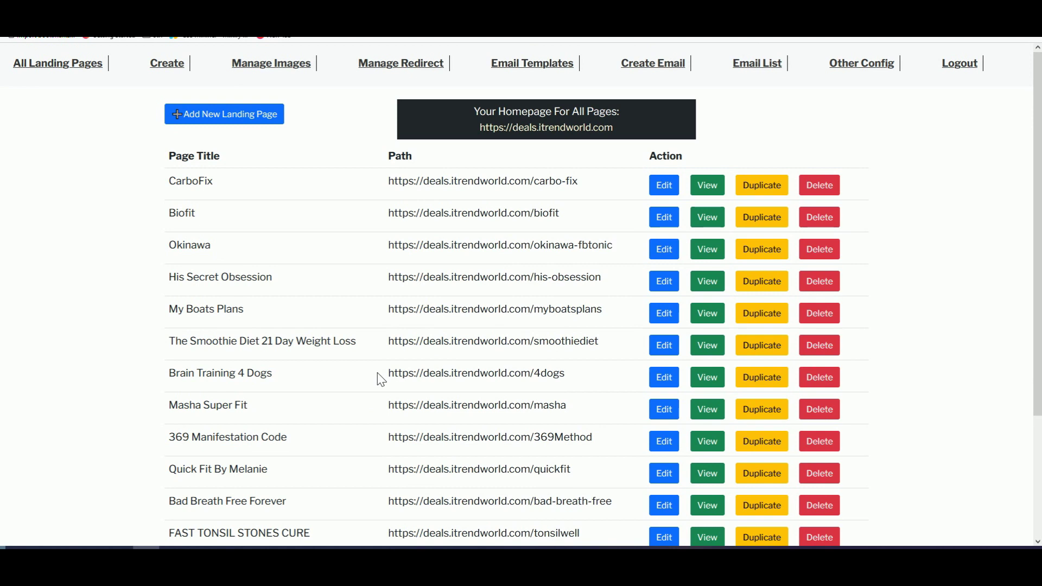
{"action": "scroll", "coordinate": [382, 379], "scroll_direction": "down", "scroll_amount": 1}
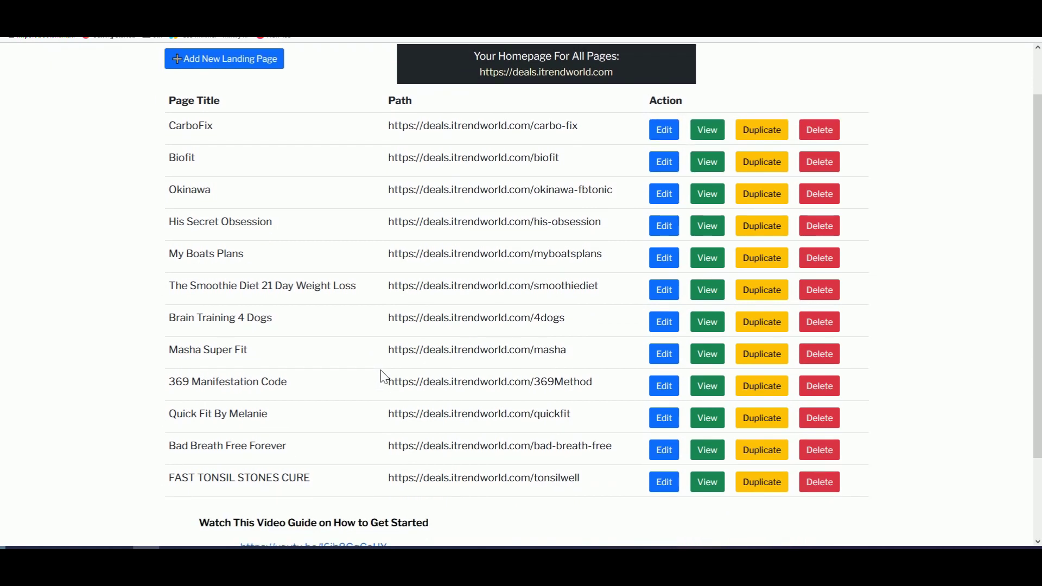
{"action": "scroll", "coordinate": [385, 379], "scroll_direction": "up", "scroll_amount": 1}
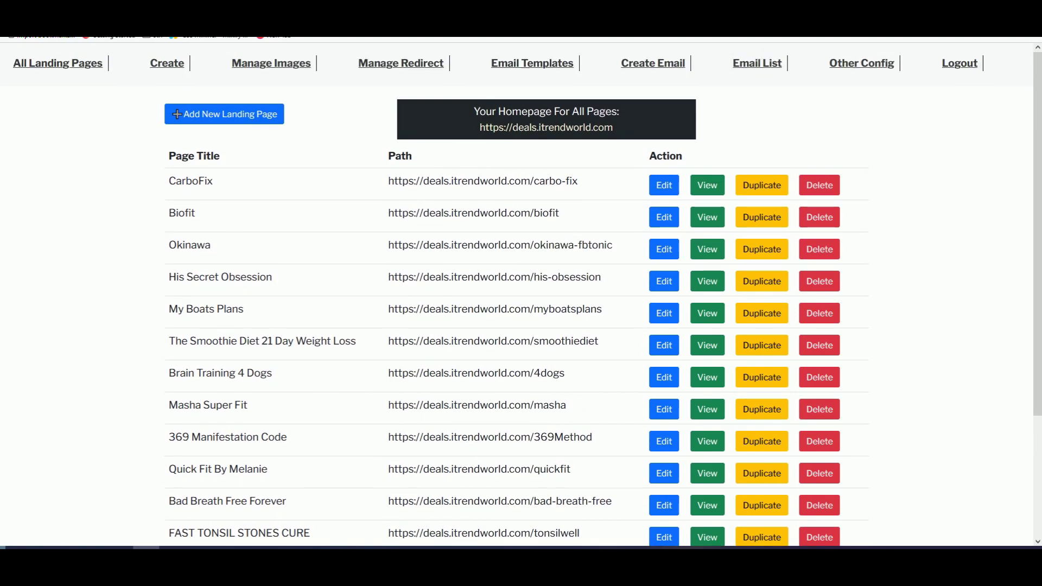
{"action": "left_click", "coordinate": [709, 387]}
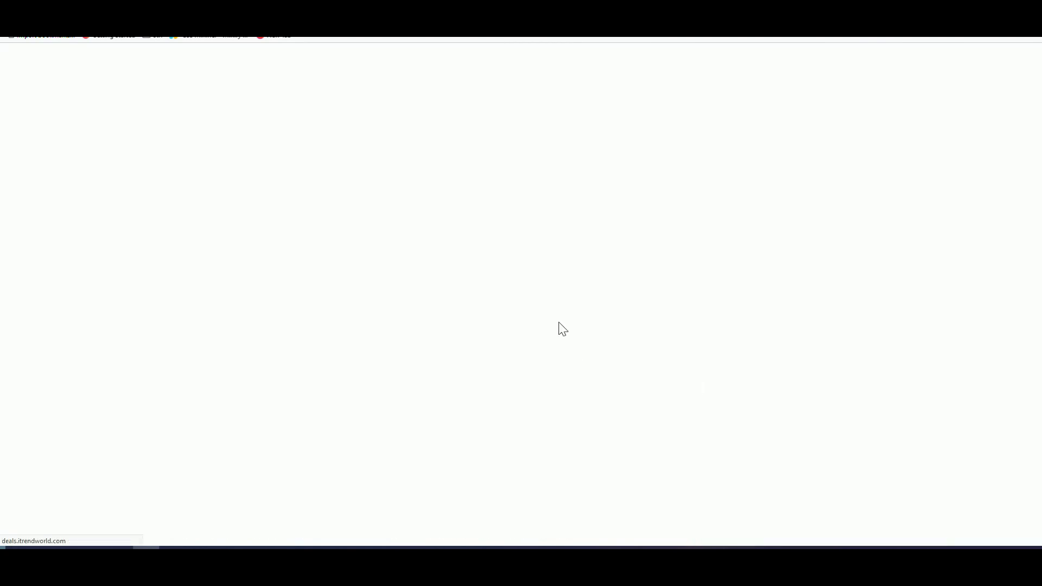
{"action": "scroll", "coordinate": [434, 374], "scroll_direction": "down", "scroll_amount": 3}
{"action": "scroll", "coordinate": [434, 373], "scroll_direction": "up", "scroll_amount": 3}
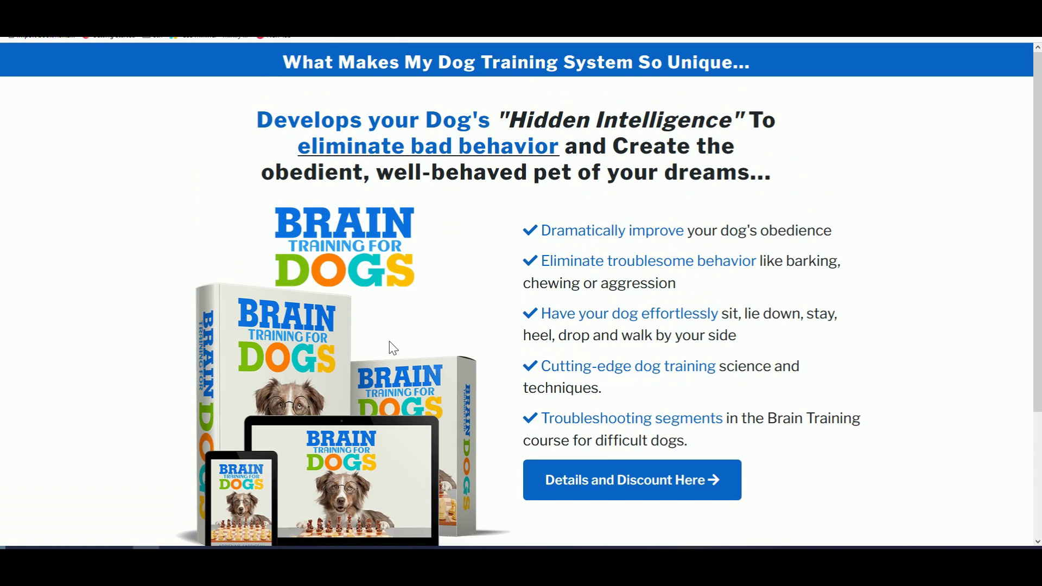
{"action": "key", "text": "alt+Left"}
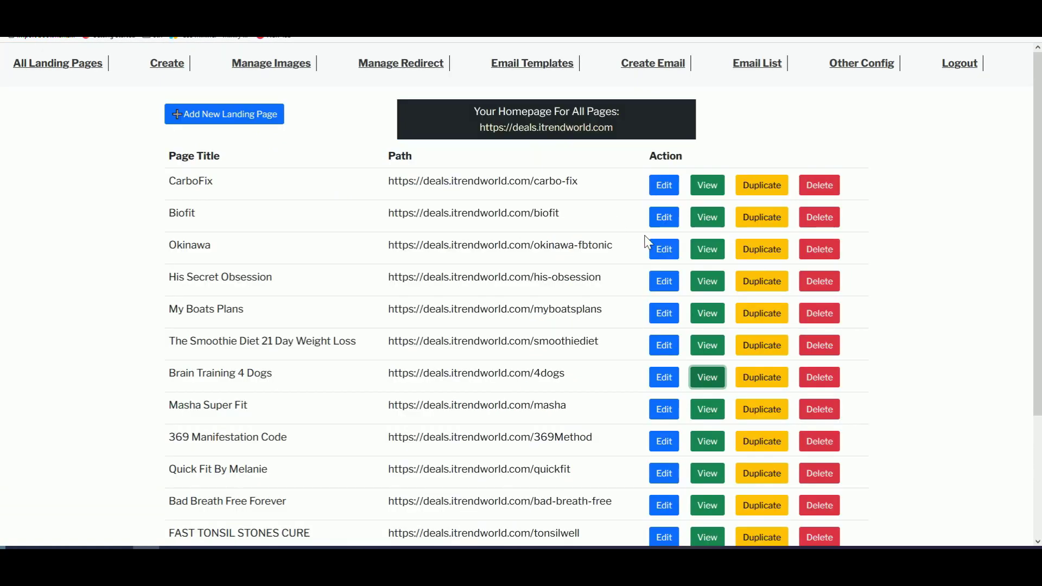
{"action": "left_click", "coordinate": [710, 249]}
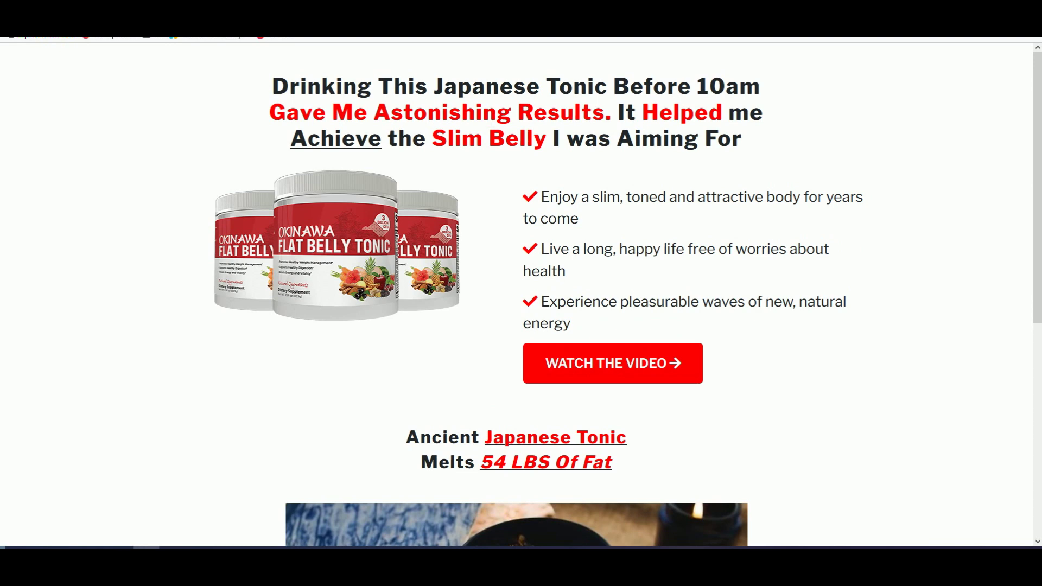
{"action": "key", "text": "alt+Left"}
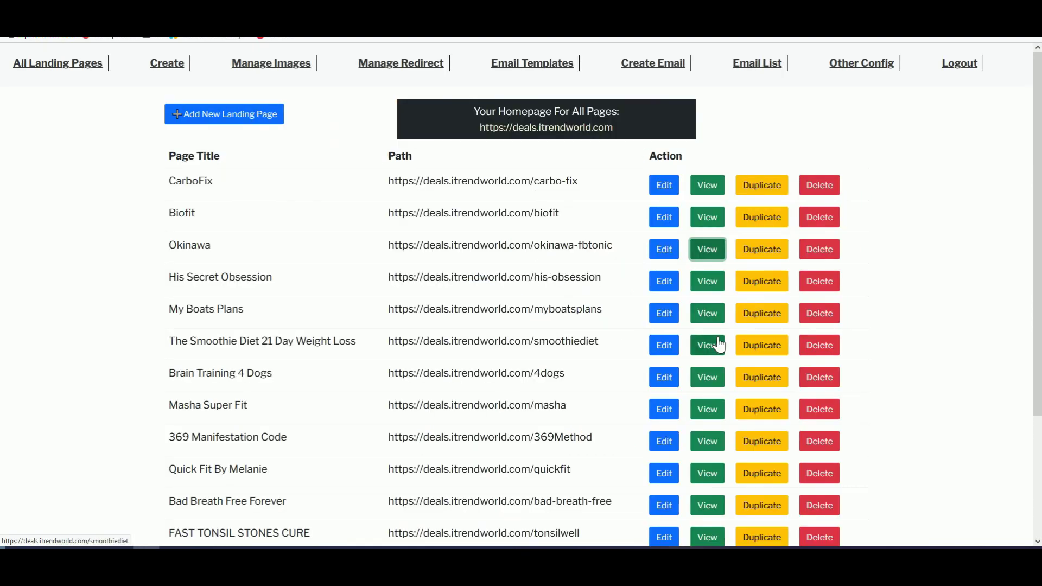
Step: Preview The Smoothie Diet and Quick Fit By Melanie sales pages, returning to the list each time
{"action": "left_click", "coordinate": [711, 346]}
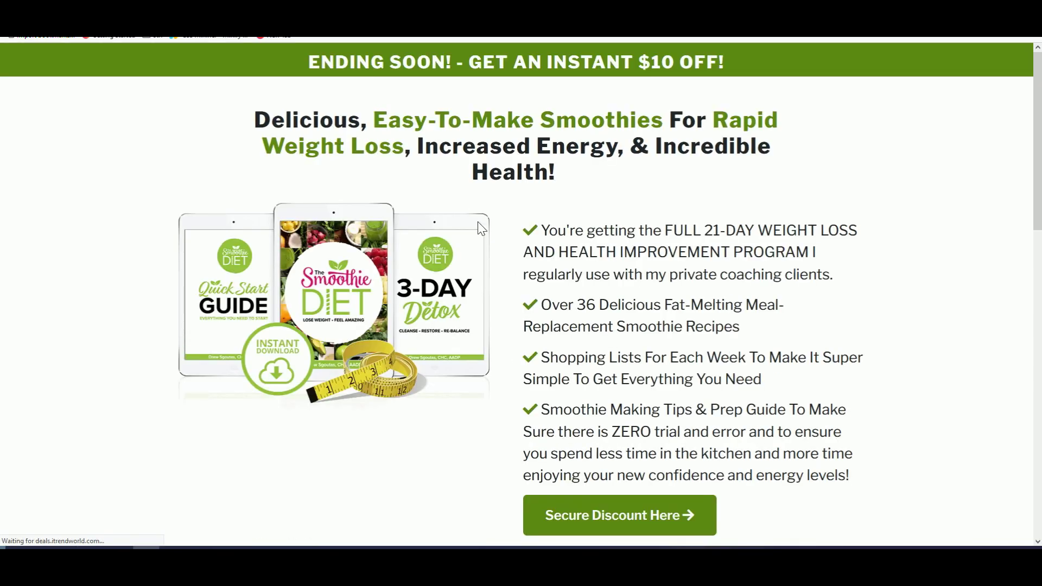
{"action": "scroll", "coordinate": [549, 228], "scroll_direction": "down", "scroll_amount": 4}
{"action": "scroll", "coordinate": [521, 293], "scroll_direction": "up", "scroll_amount": 2}
{"action": "scroll", "coordinate": [521, 293], "scroll_direction": "down", "scroll_amount": 1}
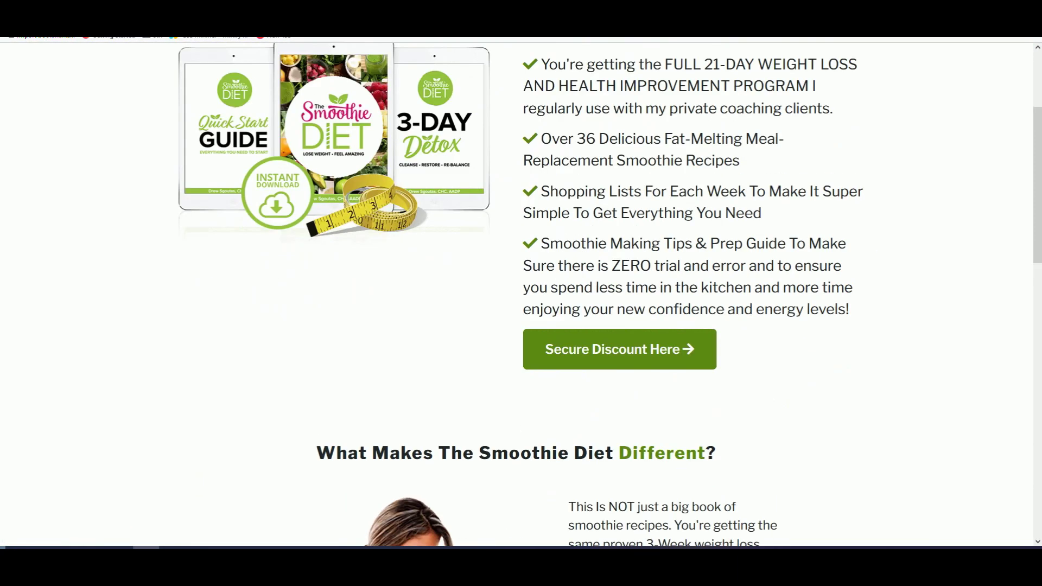
{"action": "scroll", "coordinate": [521, 294], "scroll_direction": "up", "scroll_amount": 3}
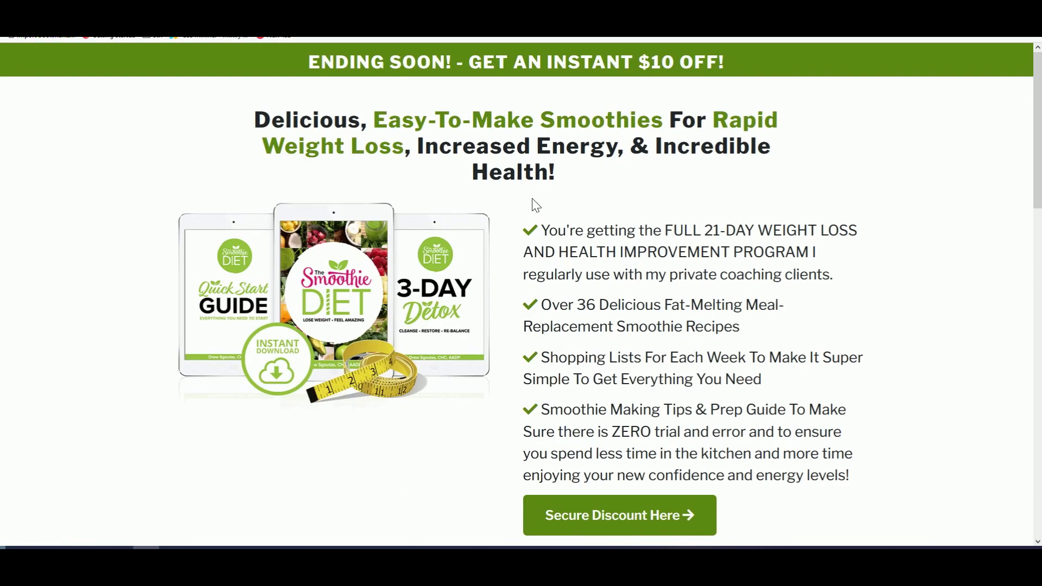
{"action": "key", "text": "ctrl+w"}
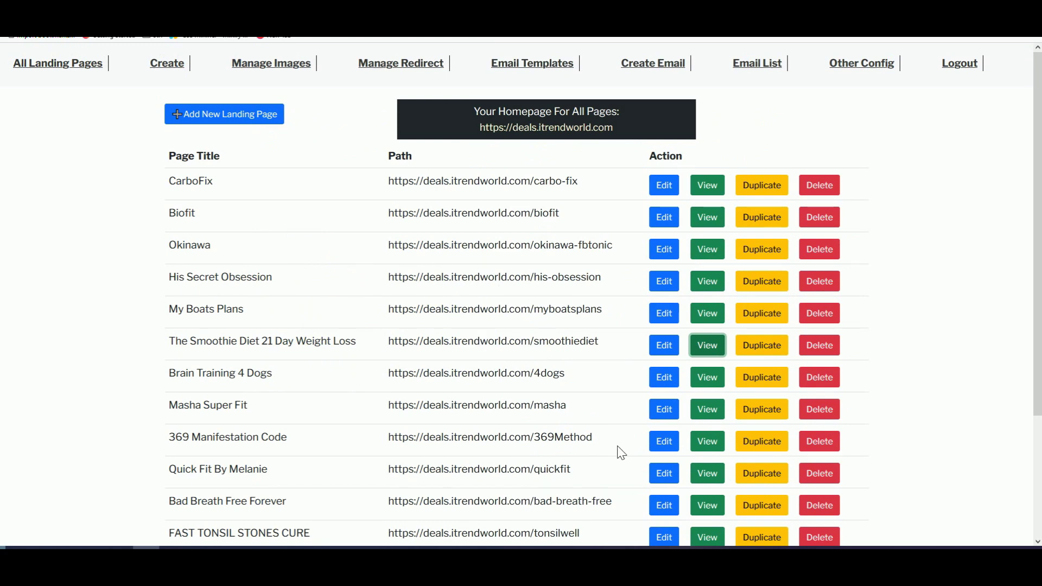
{"action": "left_click", "coordinate": [708, 473]}
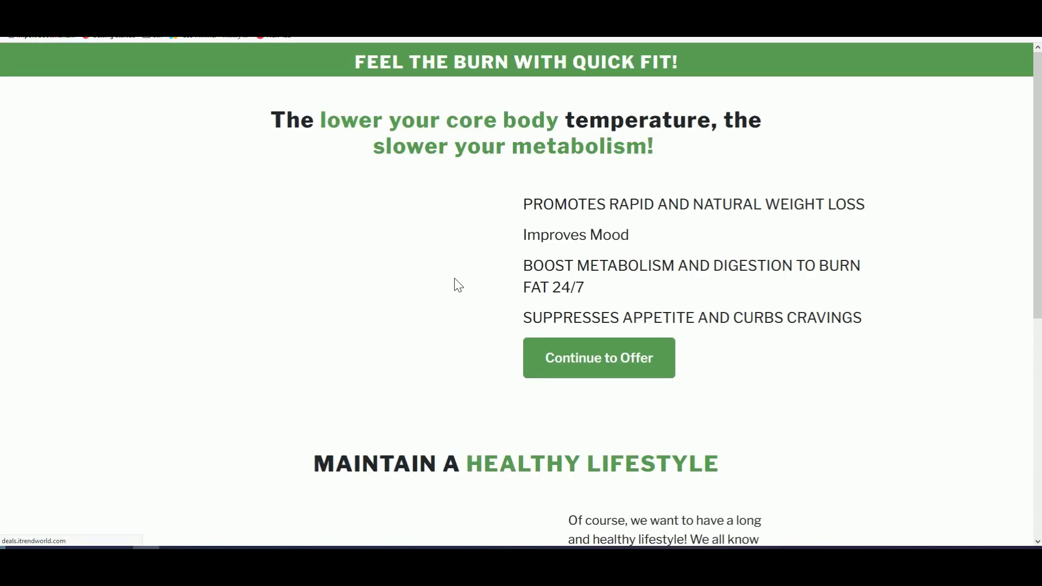
{"action": "scroll", "coordinate": [458, 285], "scroll_direction": "down", "scroll_amount": 3}
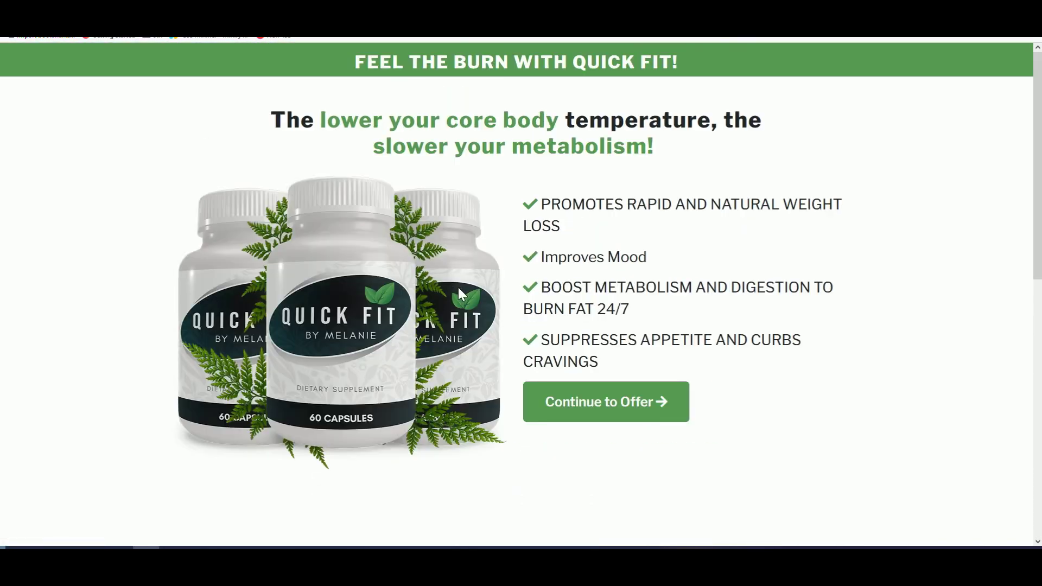
{"action": "scroll", "coordinate": [460, 293], "scroll_direction": "down", "scroll_amount": 2}
{"action": "key", "text": "ctrl+w"}
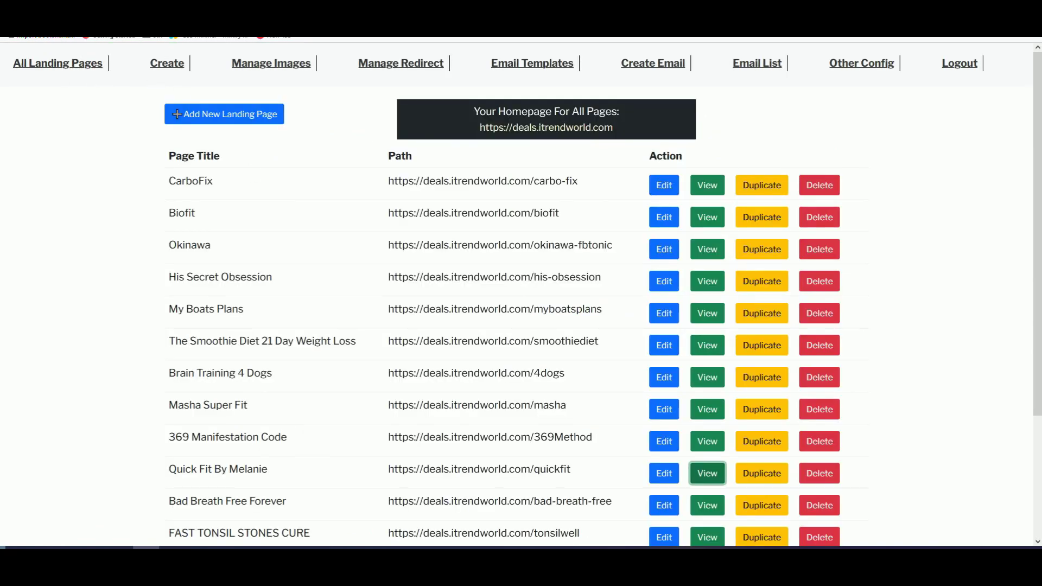
Step: Look over the blank new landing page form, then leave it for the page list
{"action": "left_click", "coordinate": [239, 120]}
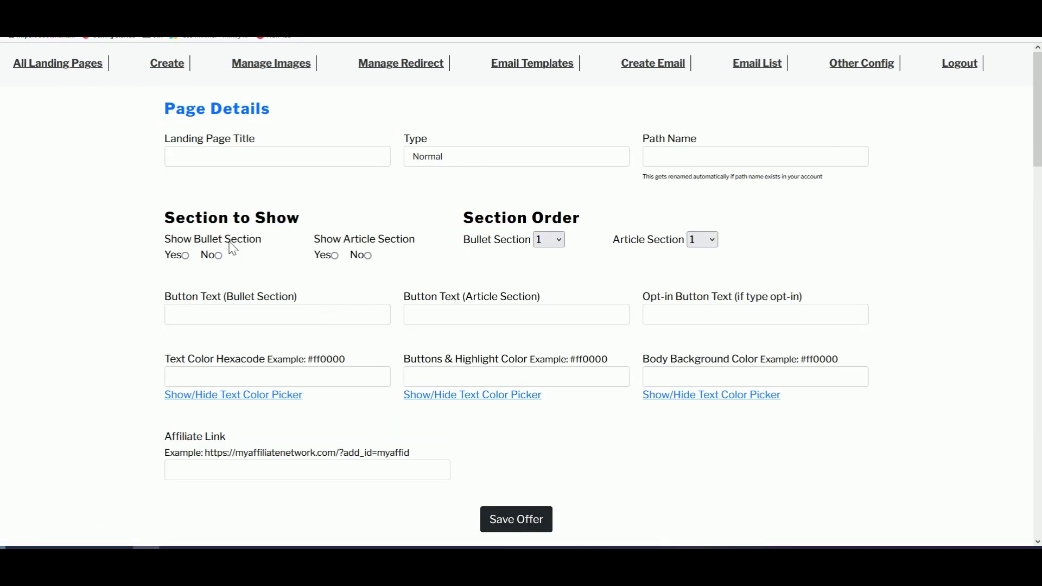
{"action": "scroll", "coordinate": [309, 233], "scroll_direction": "down", "scroll_amount": 3}
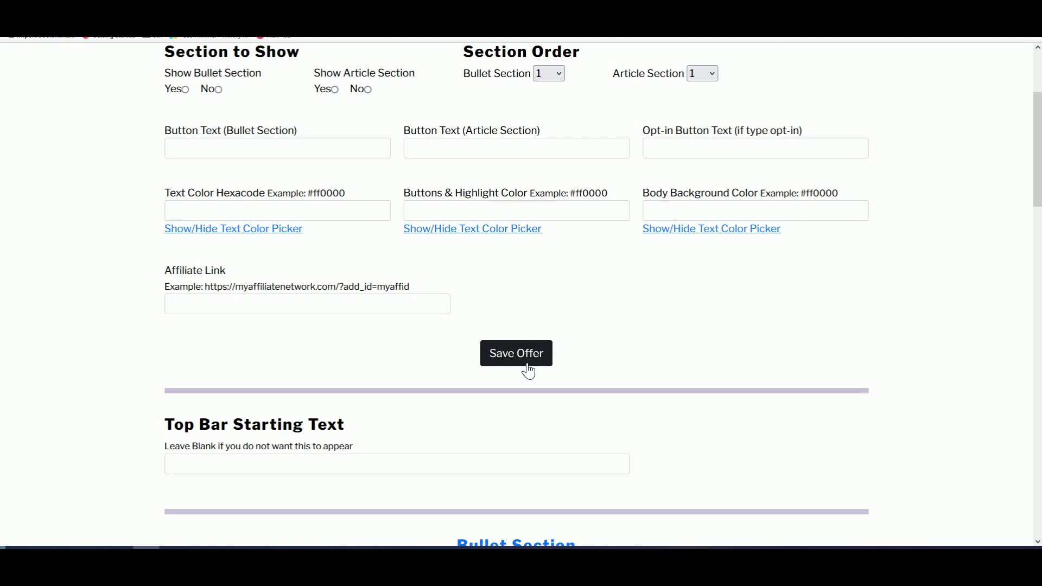
{"action": "scroll", "coordinate": [529, 369], "scroll_direction": "down", "scroll_amount": 2}
{"action": "scroll", "coordinate": [526, 372], "scroll_direction": "up", "scroll_amount": 5}
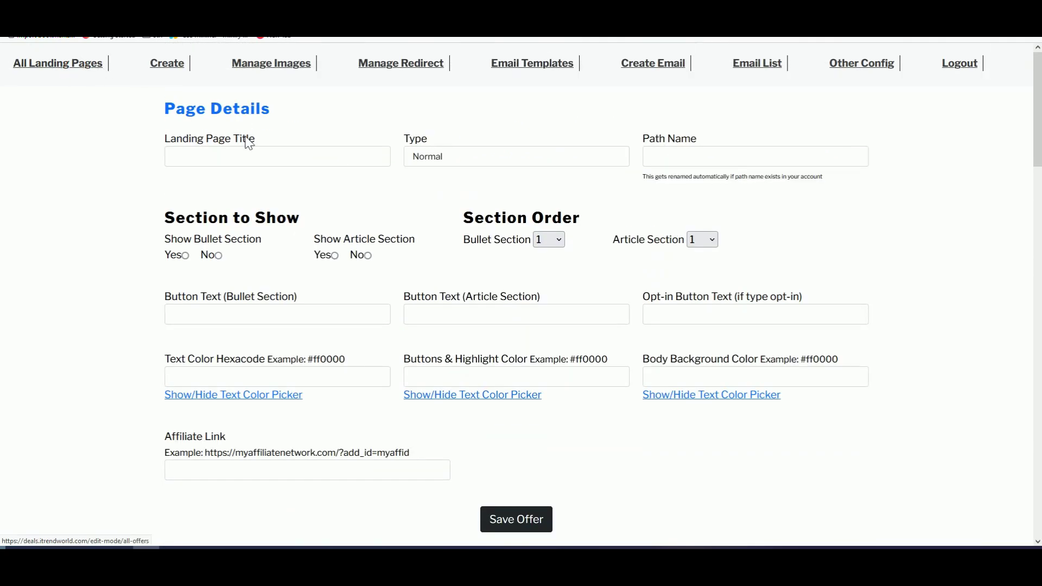
{"action": "key", "text": "alt+Left"}
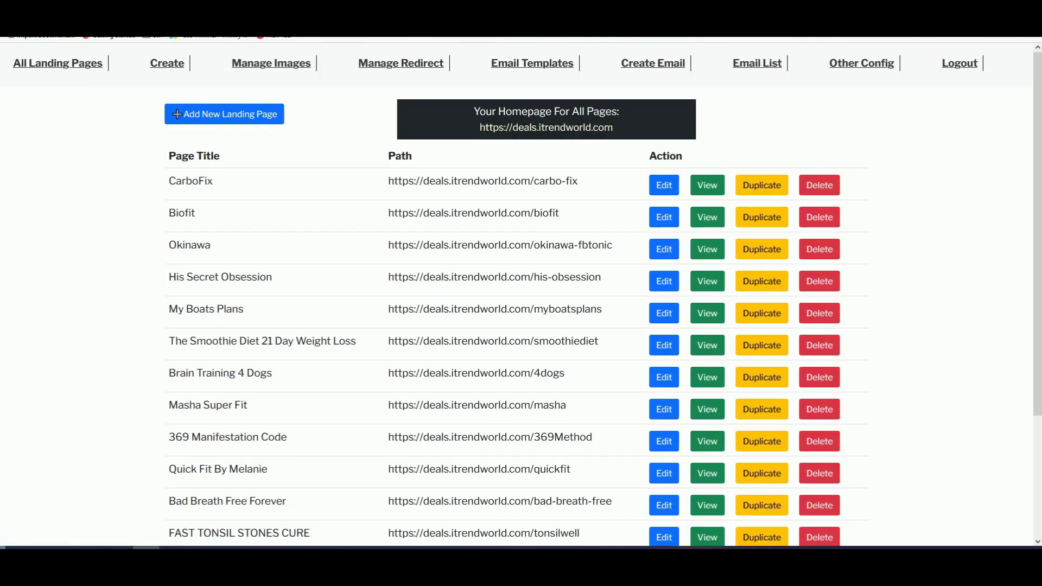
Step: Preview the FAST TONSIL STONES CURE page and test its continue link and email popup
{"action": "scroll", "coordinate": [504, 360], "scroll_direction": "down", "scroll_amount": 1}
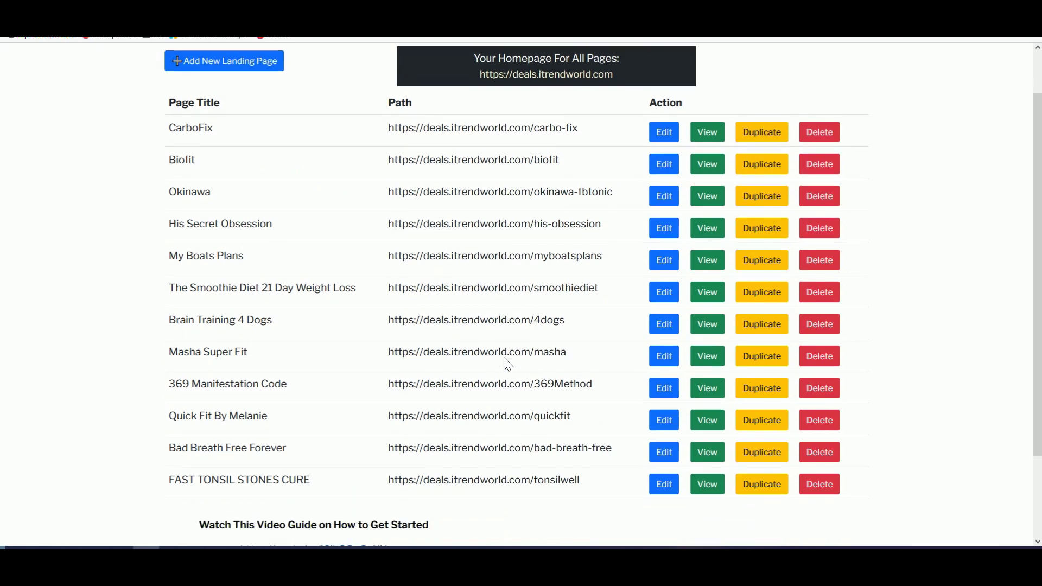
{"action": "scroll", "coordinate": [506, 361], "scroll_direction": "up", "scroll_amount": 1}
{"action": "scroll", "coordinate": [324, 497], "scroll_direction": "down", "scroll_amount": 1}
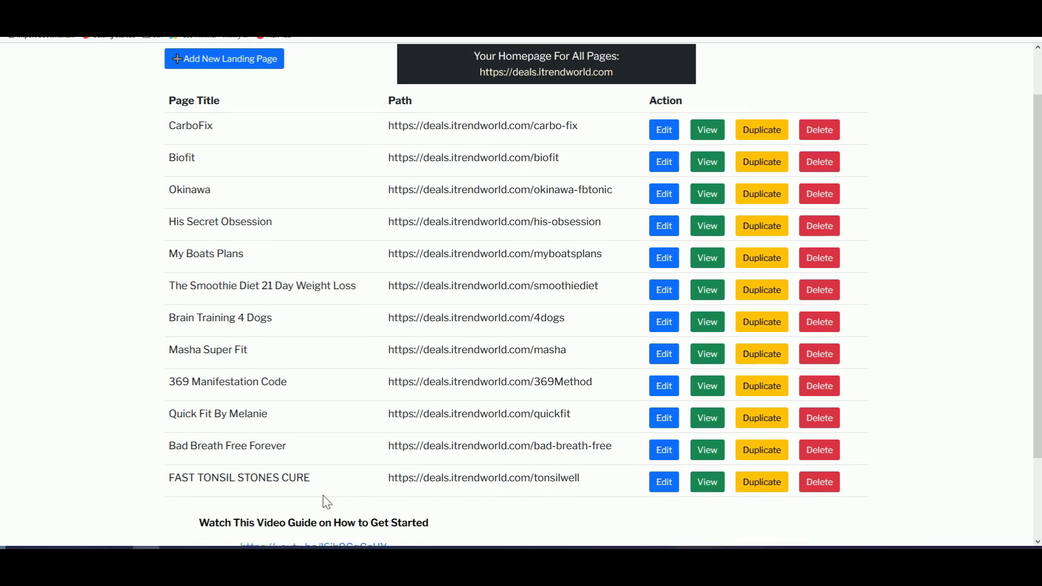
{"action": "left_click", "coordinate": [711, 484]}
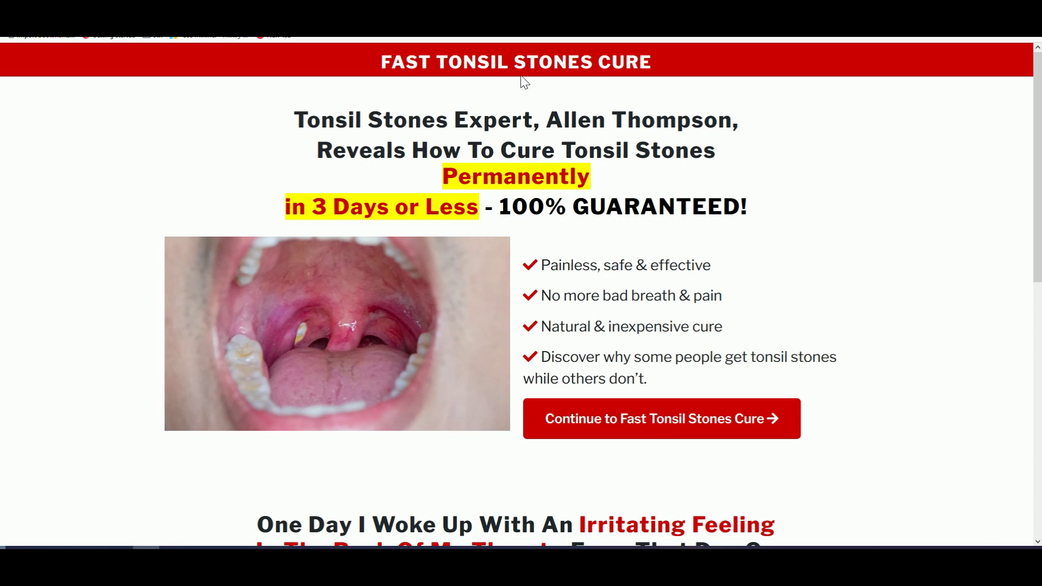
{"action": "scroll", "coordinate": [449, 163], "scroll_direction": "down", "scroll_amount": 7}
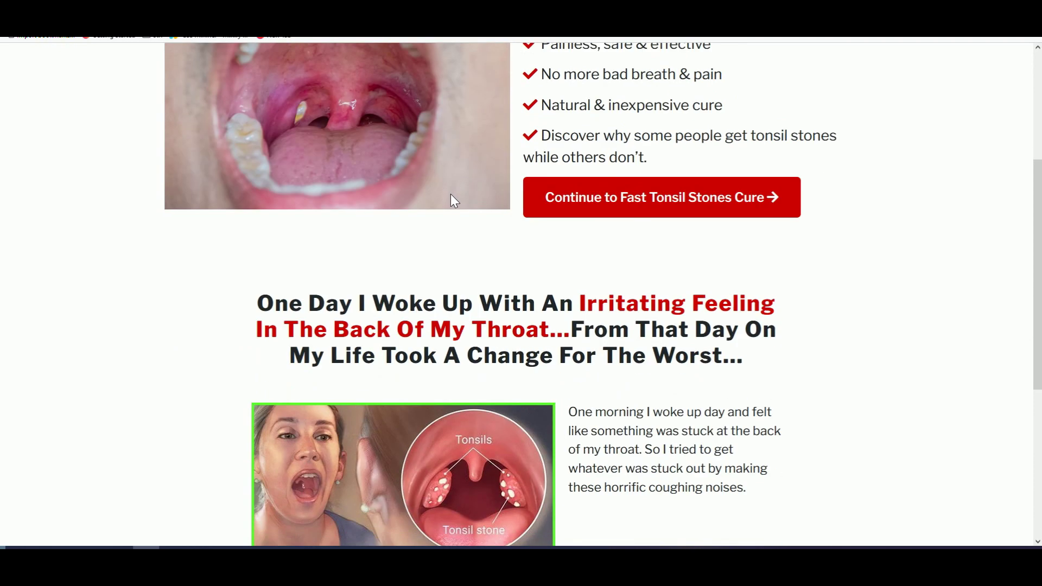
{"action": "scroll", "coordinate": [470, 219], "scroll_direction": "down", "scroll_amount": 2}
{"action": "scroll", "coordinate": [474, 227], "scroll_direction": "up", "scroll_amount": 6}
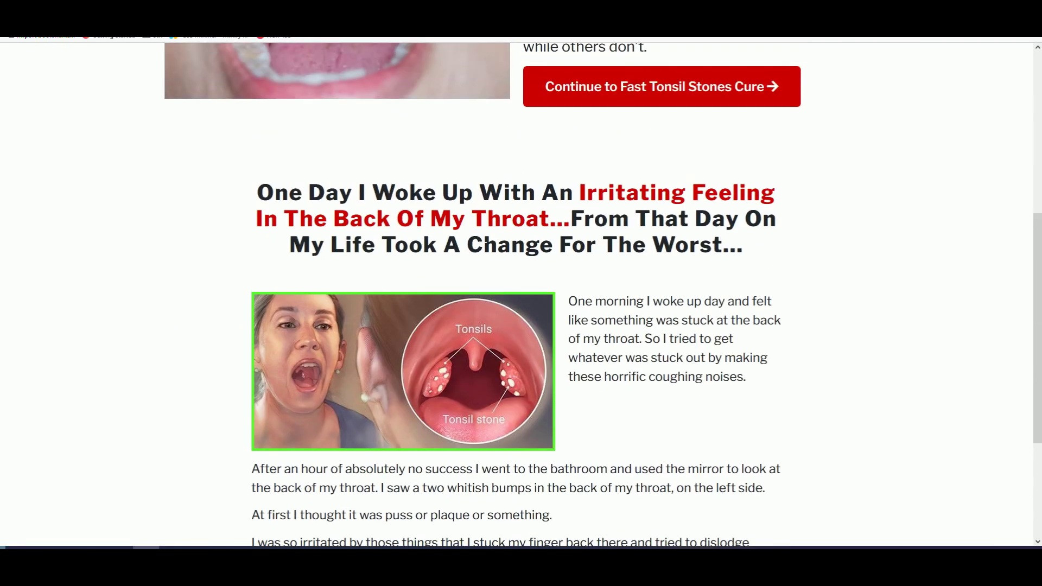
{"action": "scroll", "coordinate": [474, 227], "scroll_direction": "up", "scroll_amount": 3}
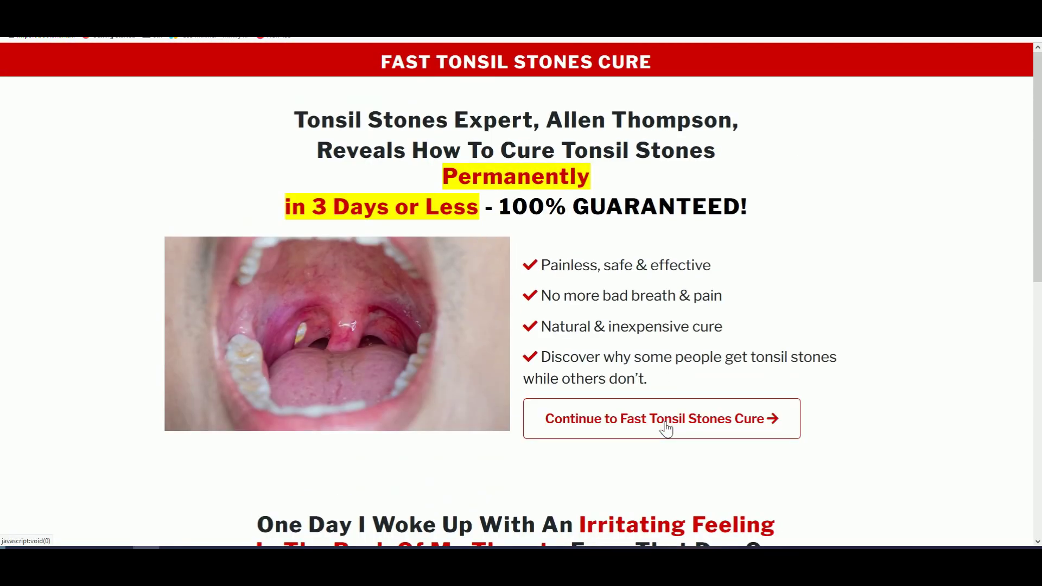
{"action": "left_click", "coordinate": [615, 429]}
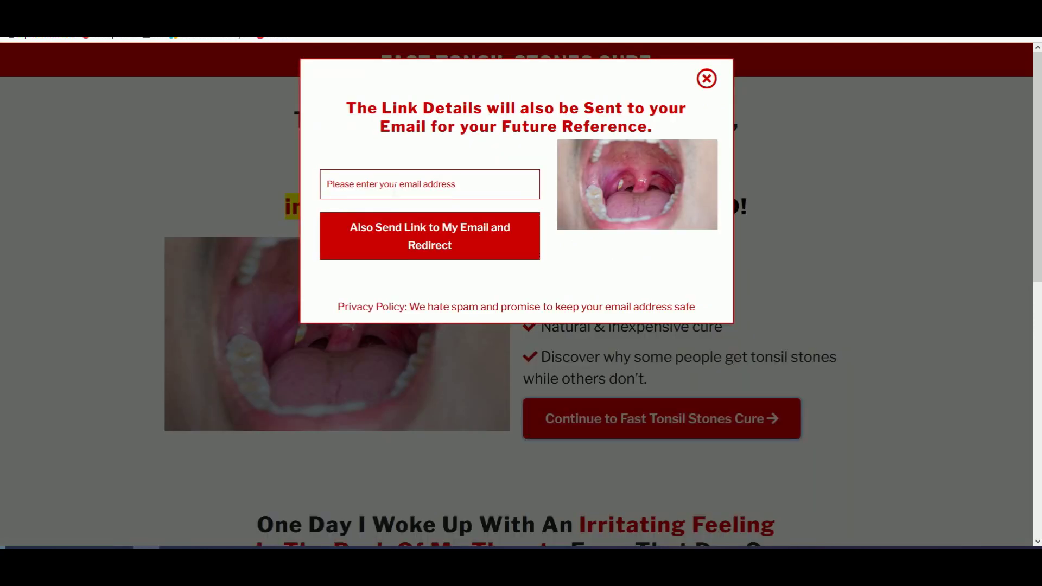
{"action": "left_click", "coordinate": [395, 185]}
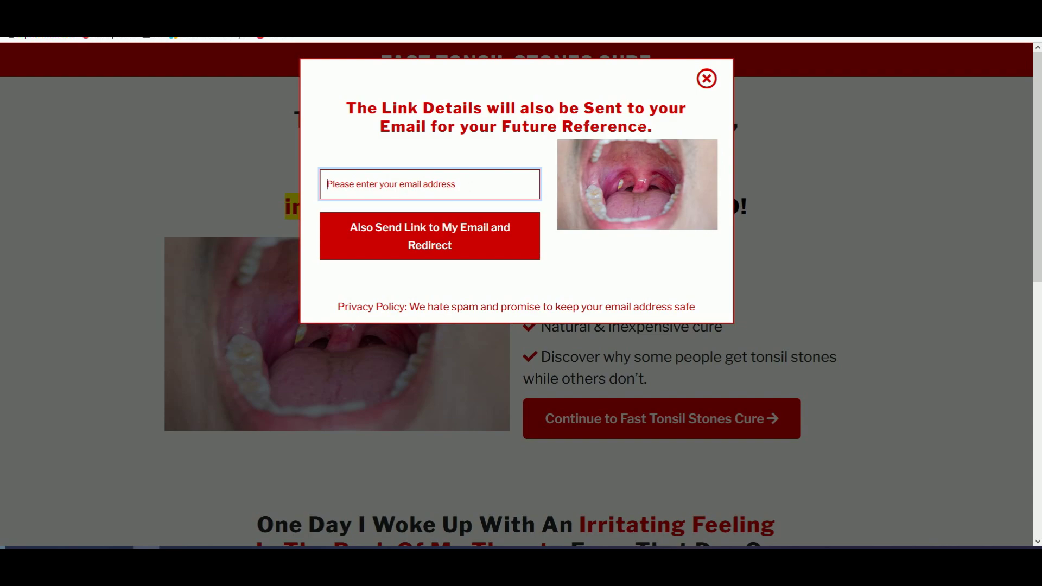
{"action": "key", "text": "ctrl+w"}
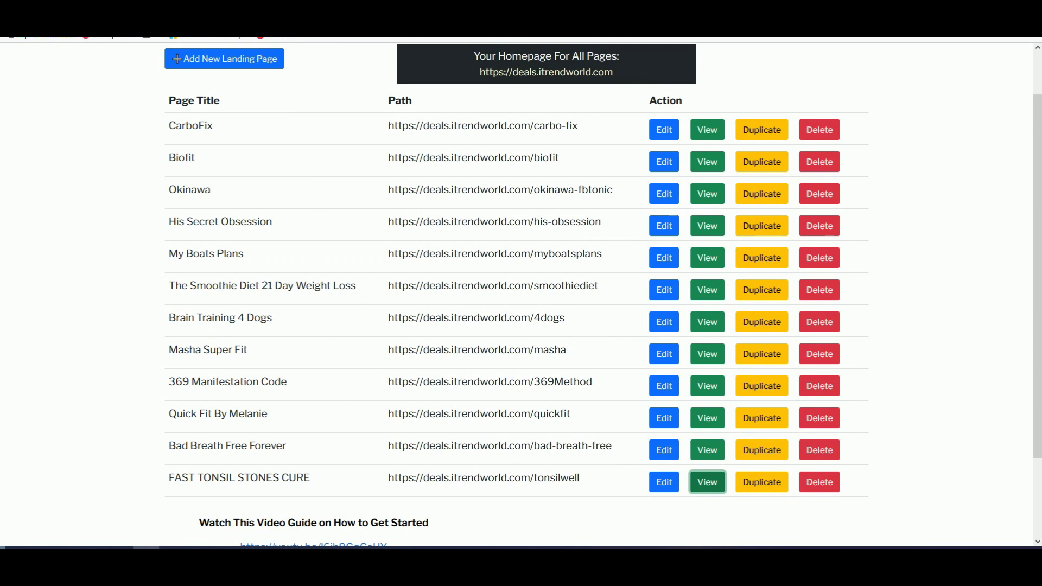
Step: Search the ClickBank marketplace for 'tonsil stone' and open the Fast Tonsil Stones Cure result
{"action": "key", "text": "Return"}
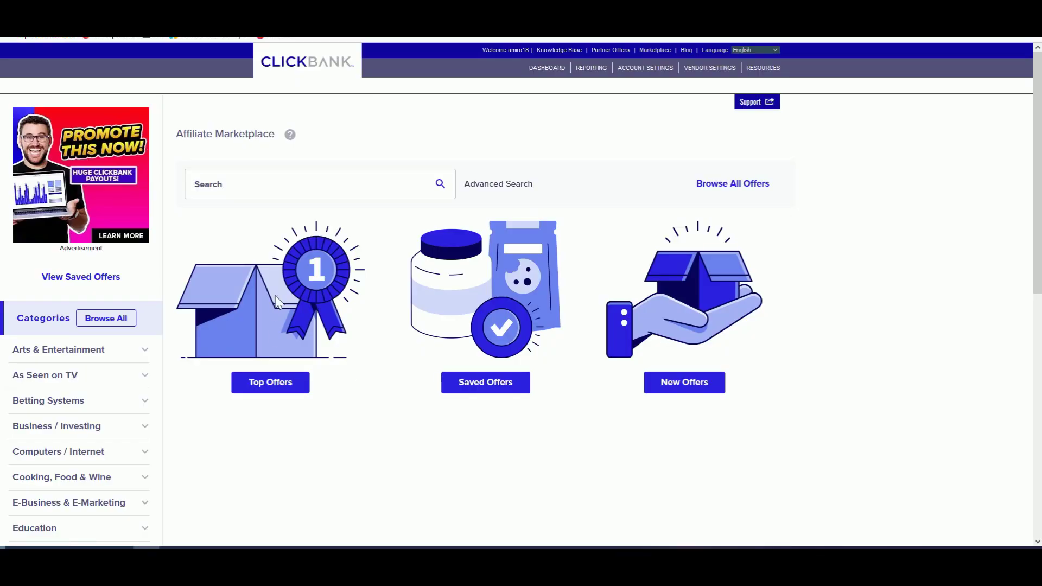
{"action": "left_click", "coordinate": [265, 193]}
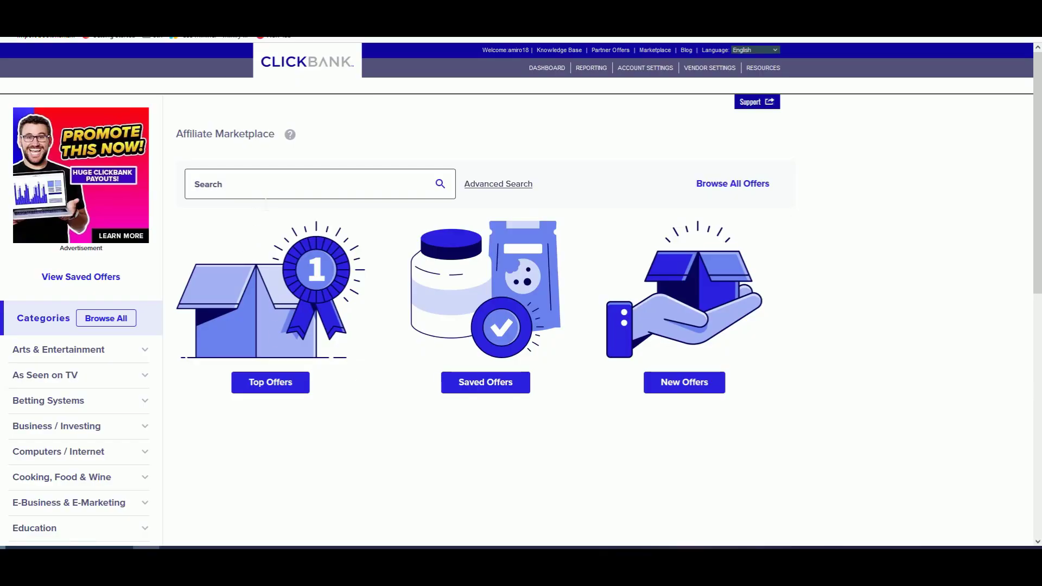
{"action": "type", "text": "tonsil"}
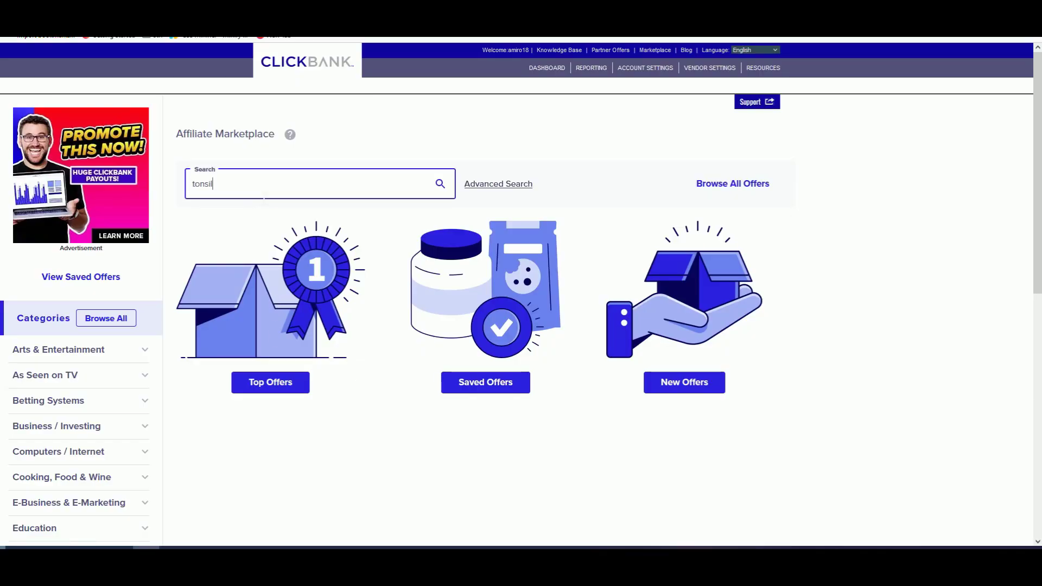
{"action": "type", "text": " stone"}
{"action": "key", "text": "Return"}
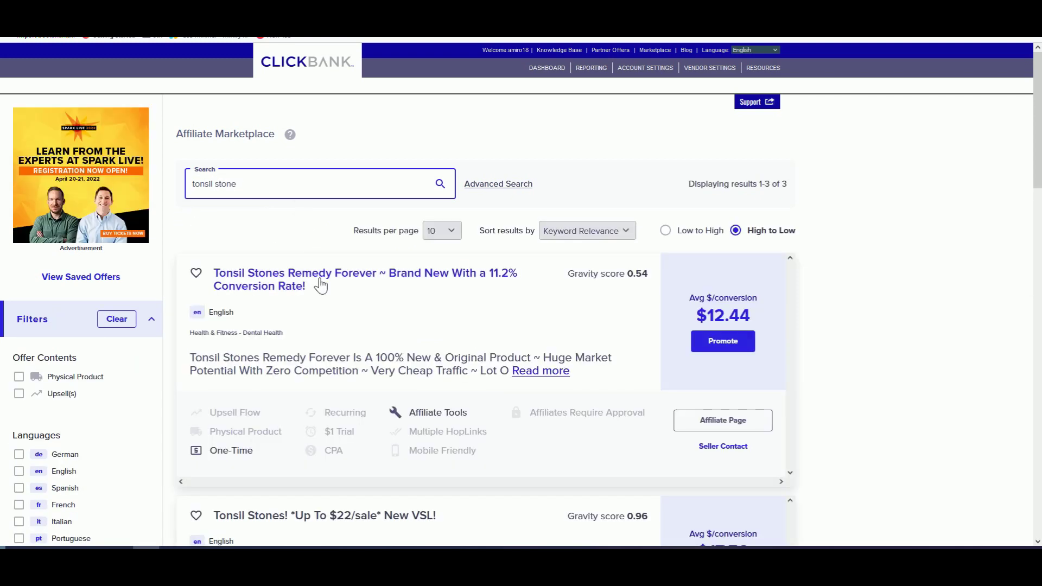
{"action": "scroll", "coordinate": [398, 284], "scroll_direction": "down", "scroll_amount": 6}
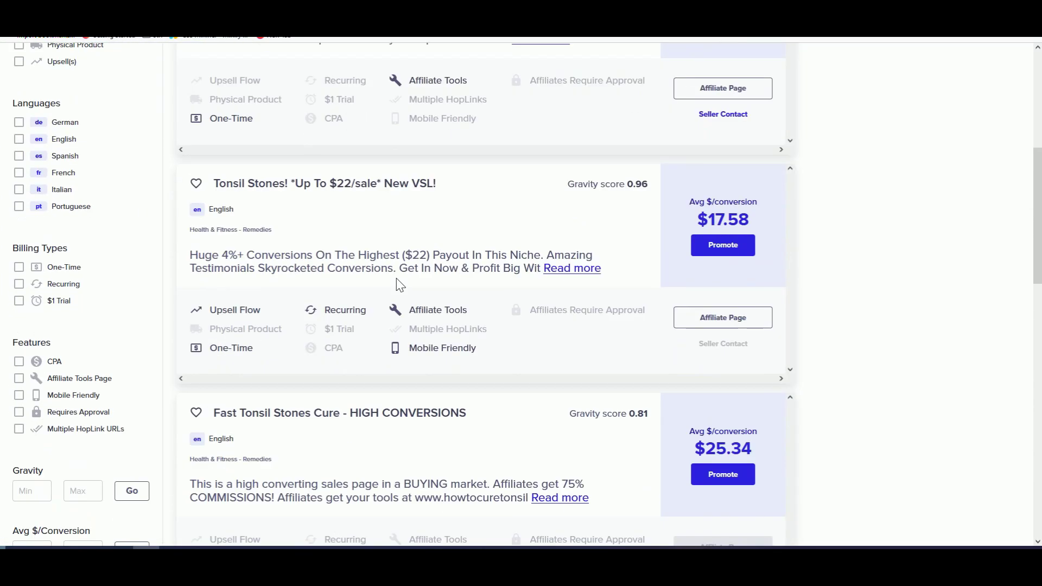
{"action": "scroll", "coordinate": [398, 284], "scroll_direction": "down", "scroll_amount": 1}
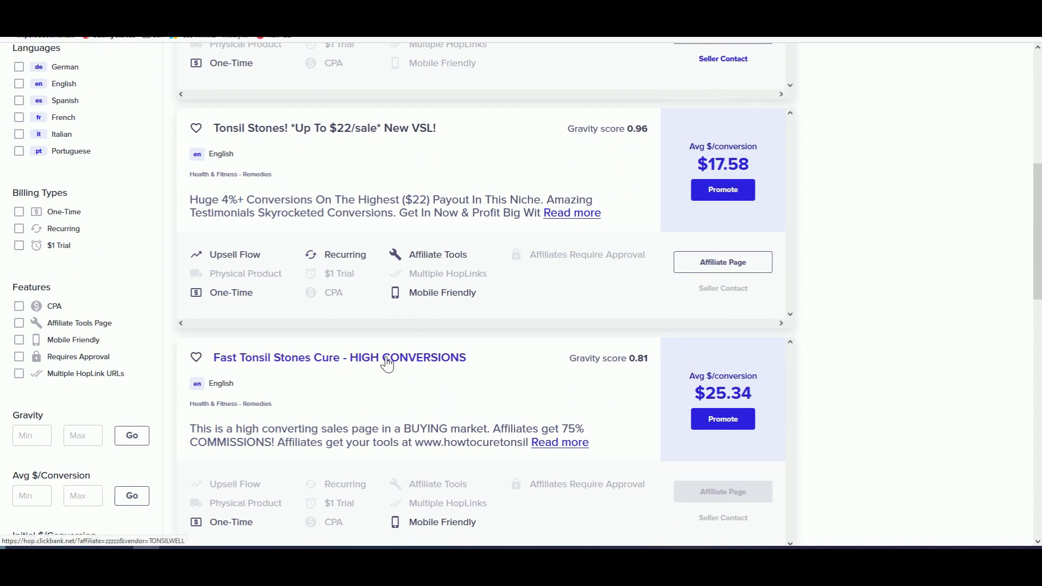
{"action": "left_click", "coordinate": [387, 363]}
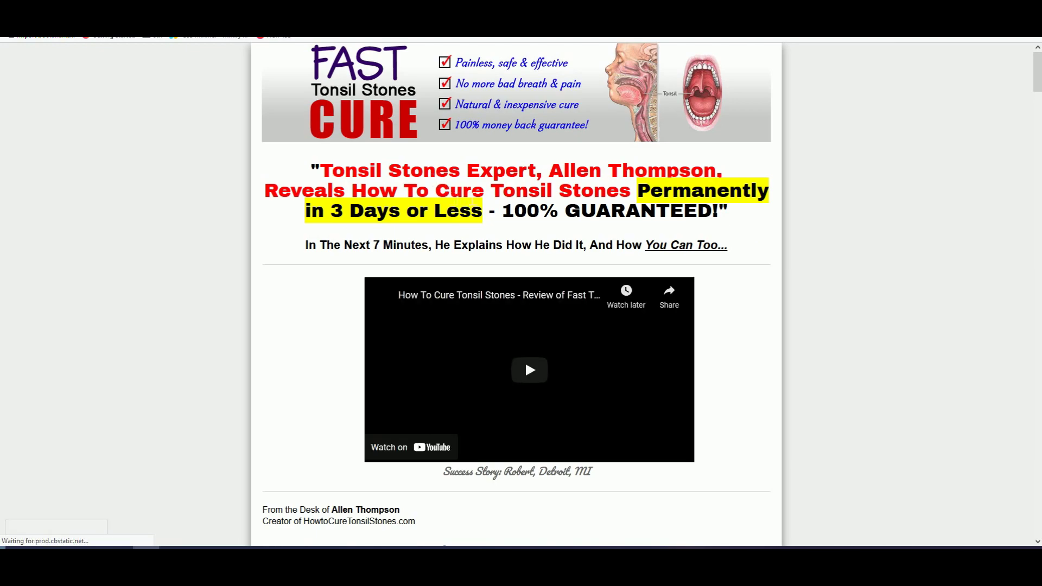
Step: Compare the $25.34 average payout with the vendor's $37.77 order price, then preview the tonsil stones landing page
{"action": "scroll", "coordinate": [526, 360], "scroll_direction": "down", "scroll_amount": 10}
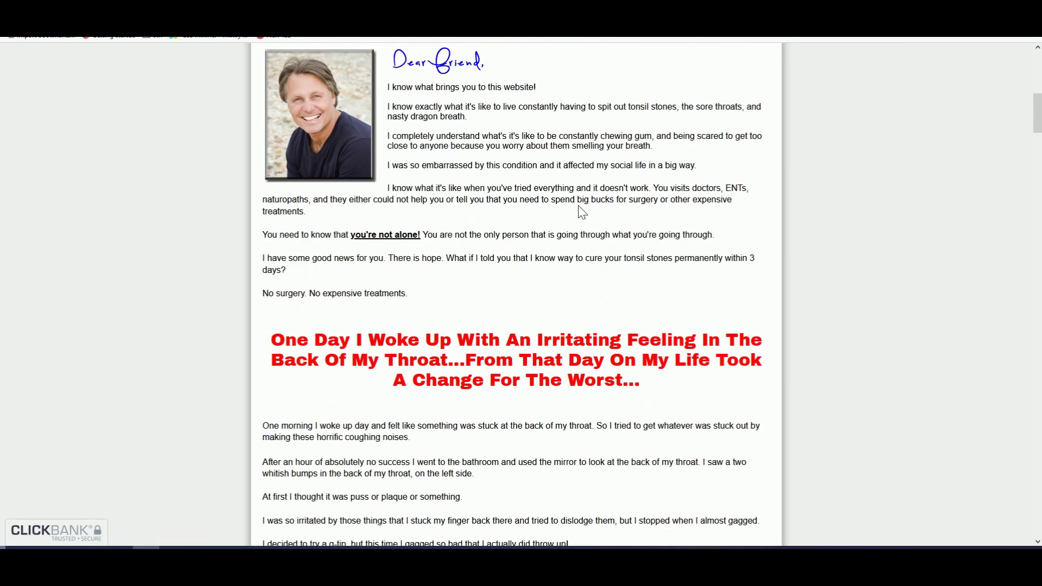
{"action": "scroll", "coordinate": [525, 83], "scroll_direction": "up", "scroll_amount": 4}
{"action": "key", "text": "ctrl+w"}
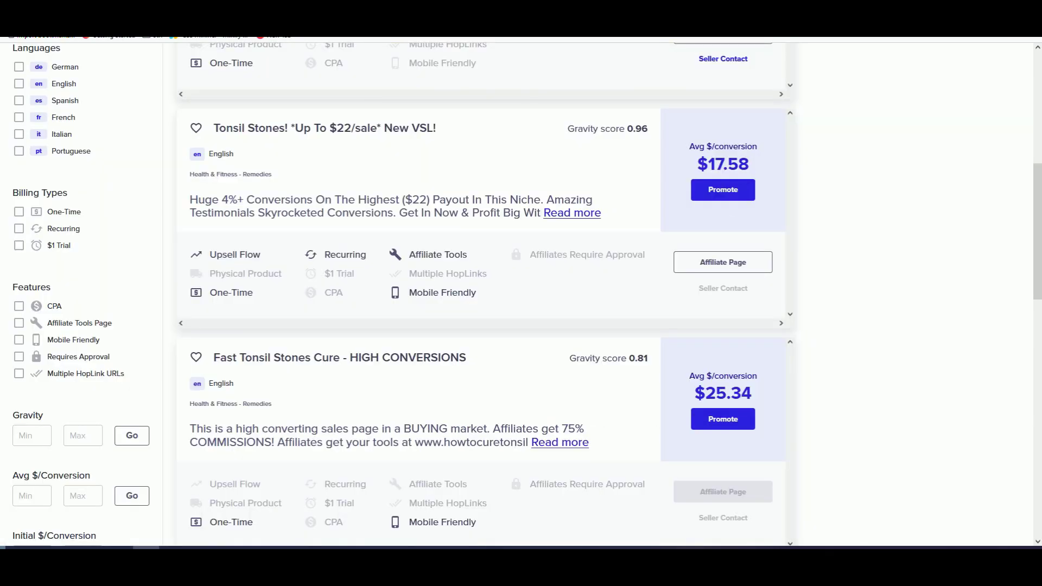
{"action": "left_click_drag", "start_coordinate": [706, 393], "coordinate": [752, 393]}
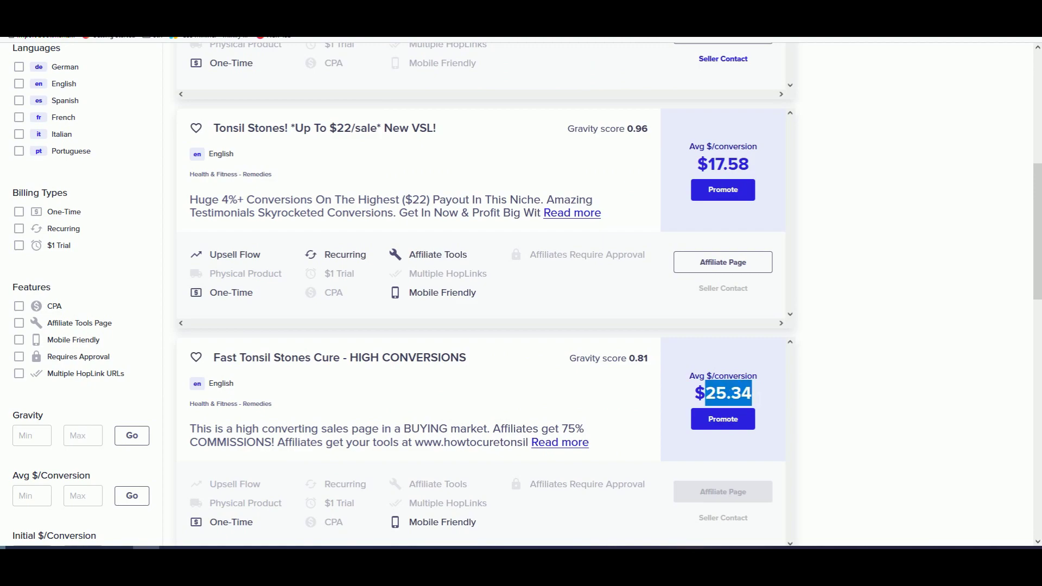
{"action": "key", "text": "ctrl+Tab"}
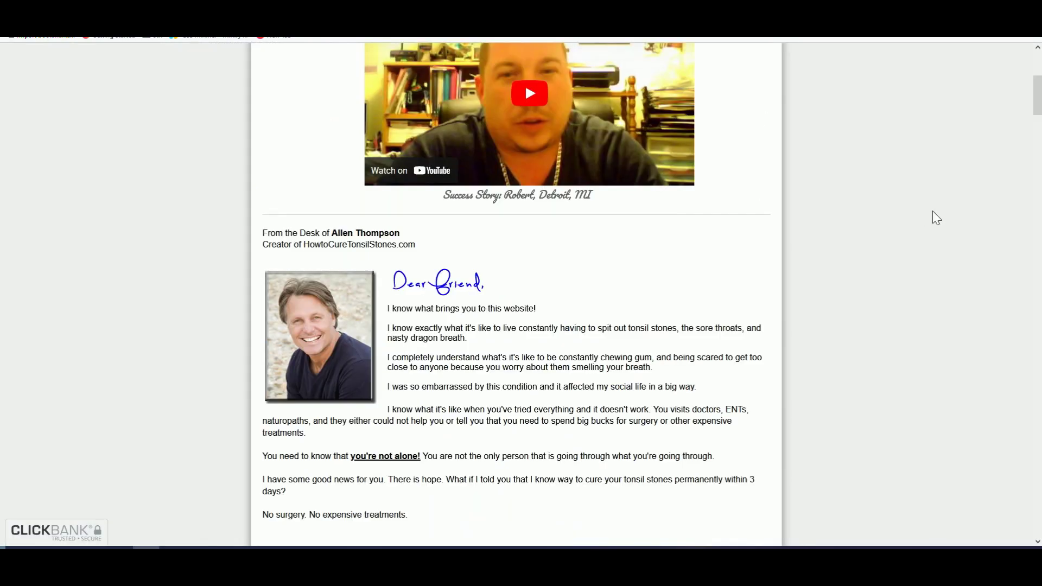
{"action": "left_click_drag", "start_coordinate": [1038, 97], "coordinate": [1034, 521]}
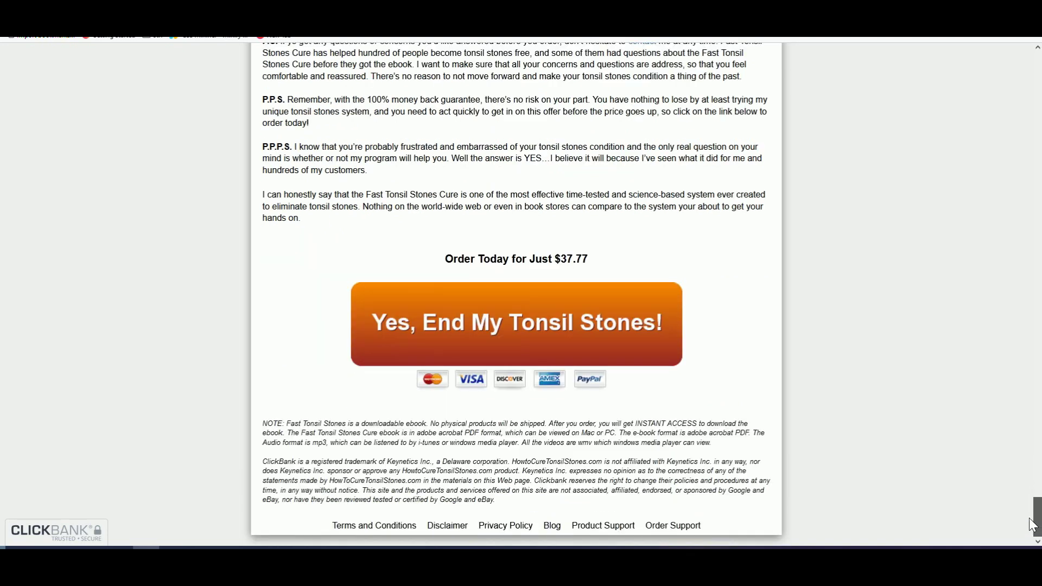
{"action": "left_click_drag", "start_coordinate": [551, 267], "coordinate": [610, 272]}
{"action": "left_click", "coordinate": [612, 273]}
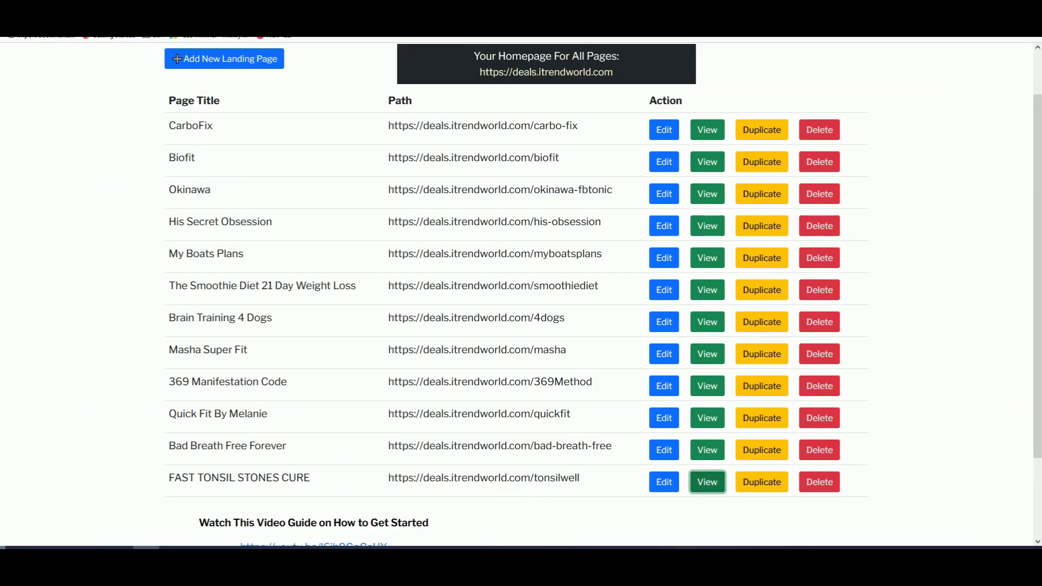
{"action": "left_click", "coordinate": [703, 486]}
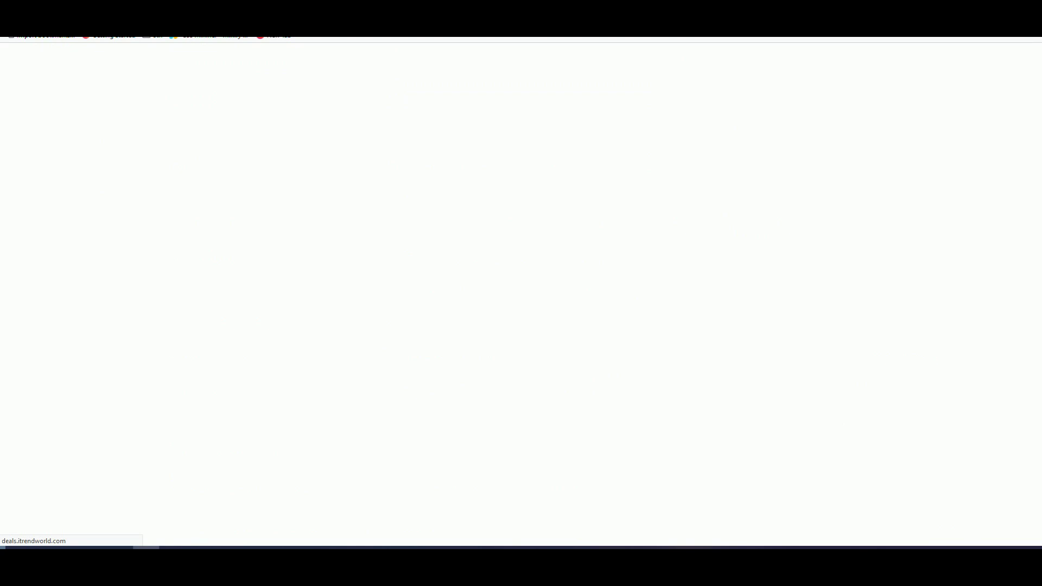
{"action": "scroll", "coordinate": [465, 263], "scroll_direction": "down", "scroll_amount": 3}
Step: Continue to the offer and submit an email address in the popup to redirect to the vendor page
{"action": "scroll", "coordinate": [464, 259], "scroll_direction": "up", "scroll_amount": 3}
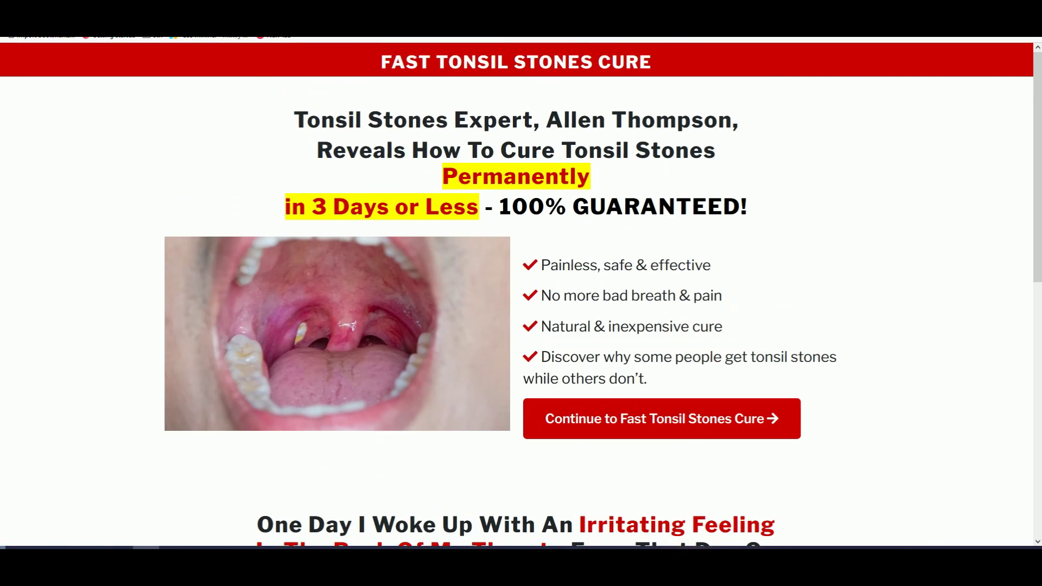
{"action": "left_click", "coordinate": [621, 426]}
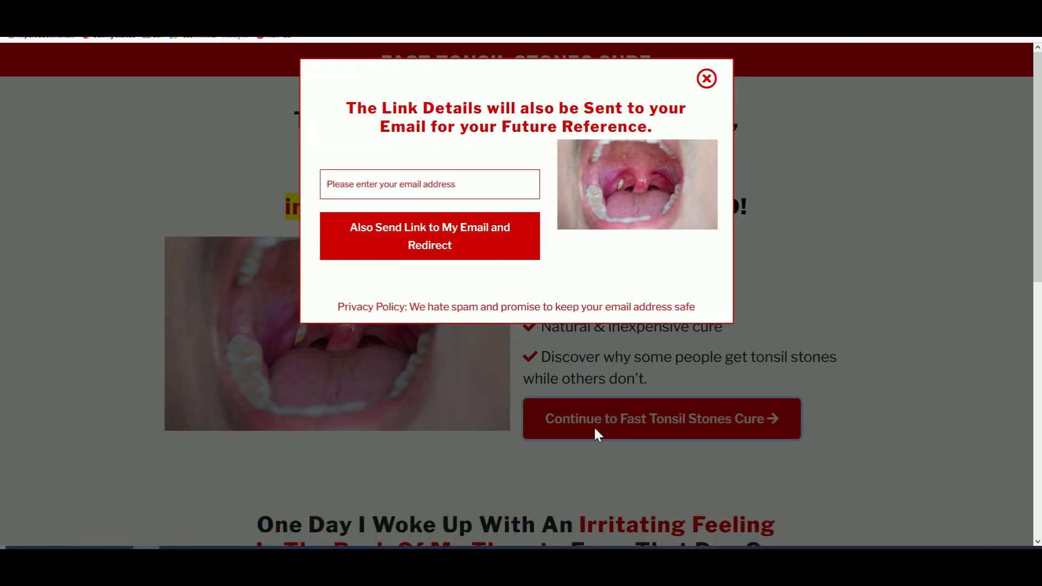
{"action": "left_click", "coordinate": [418, 184]}
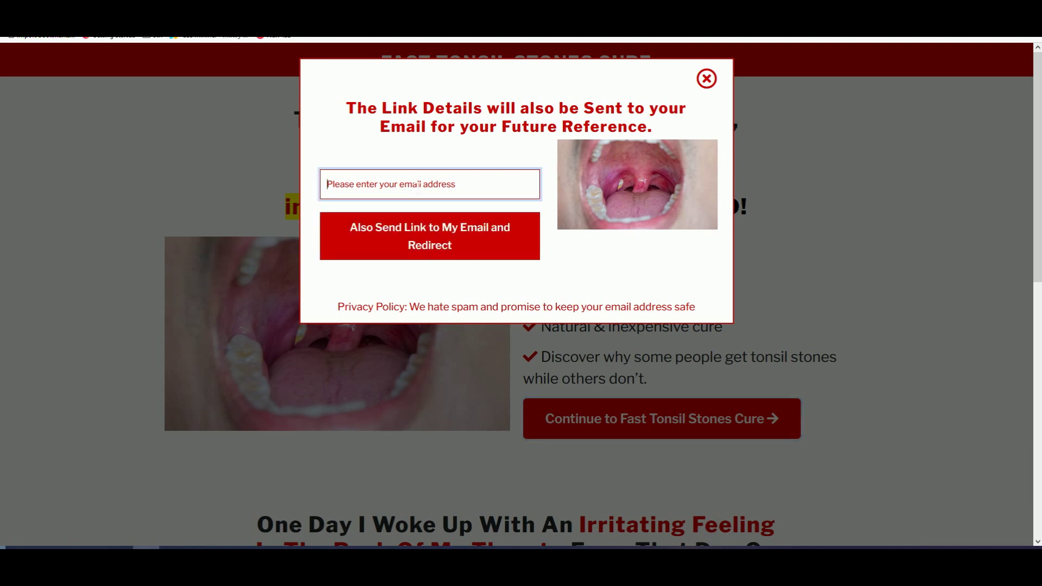
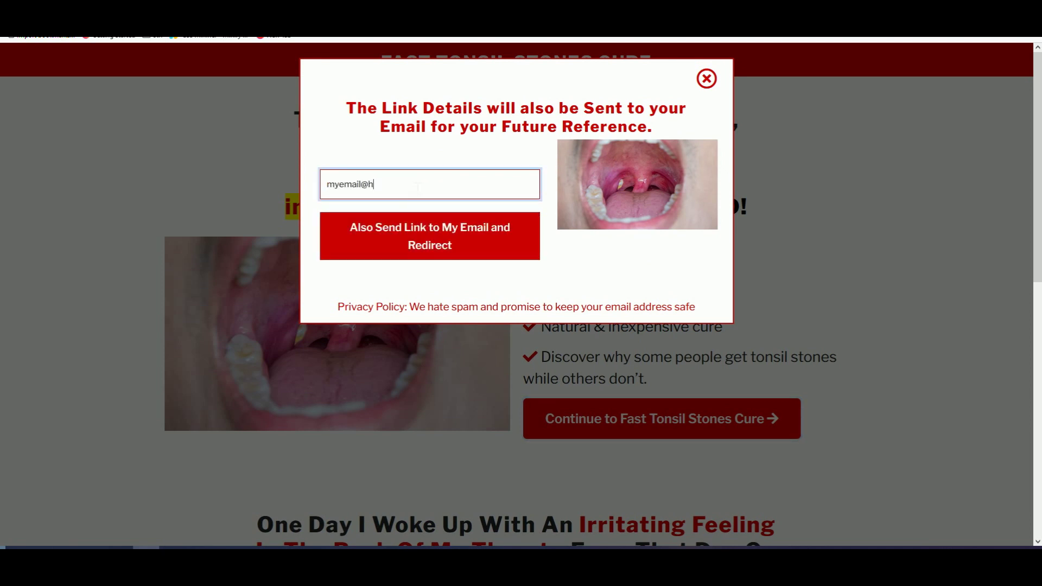
{"action": "left_click", "coordinate": [441, 234]}
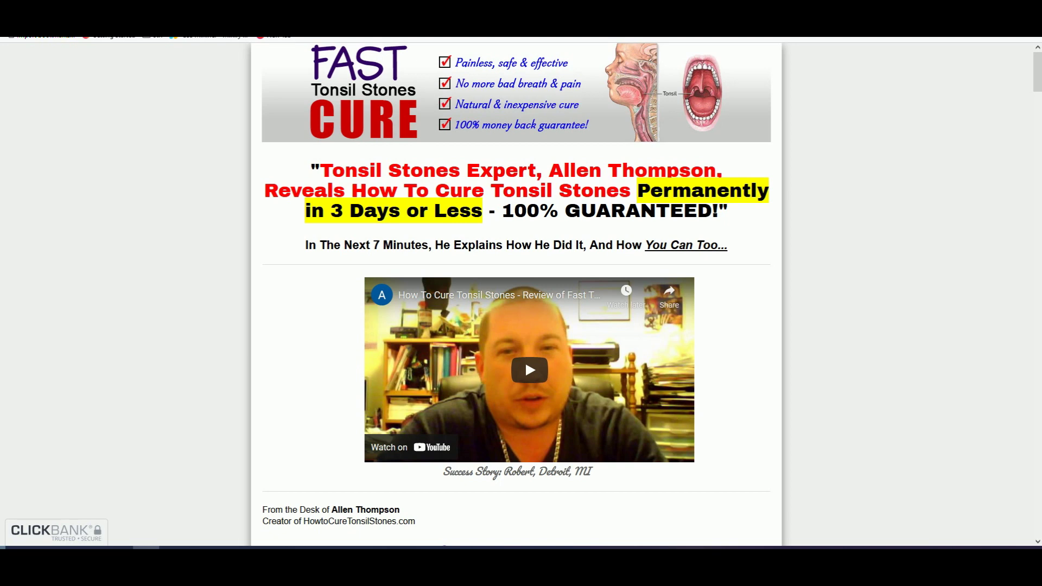
Step: Return to the All Landing Pages list and check its rows
{"action": "key", "text": "ctrl+w"}
{"action": "scroll", "coordinate": [622, 225], "scroll_direction": "up", "scroll_amount": 1}
{"action": "left_click_drag", "start_coordinate": [389, 213], "coordinate": [426, 308]}
{"action": "left_click", "coordinate": [426, 308]}
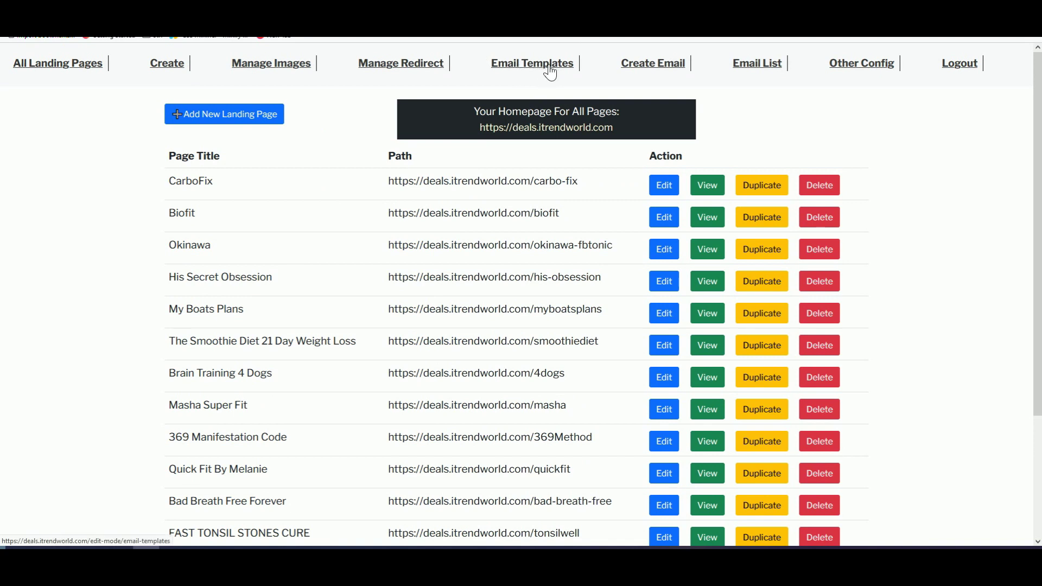
Step: Inspect the Create Email form's addresses box and body editor, then view Email Templates
{"action": "left_click", "coordinate": [653, 63]}
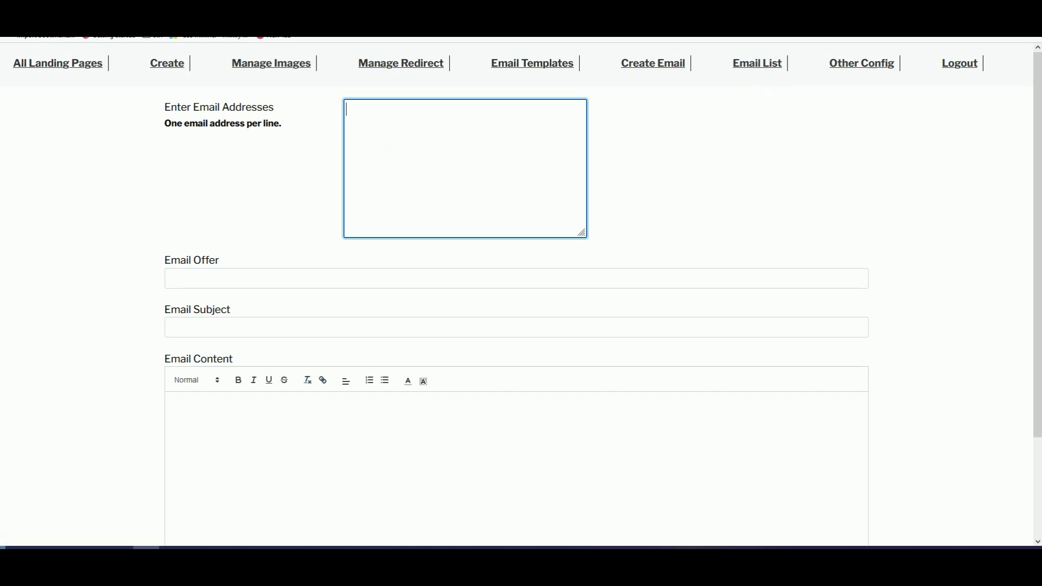
{"action": "right_click", "coordinate": [378, 121]}
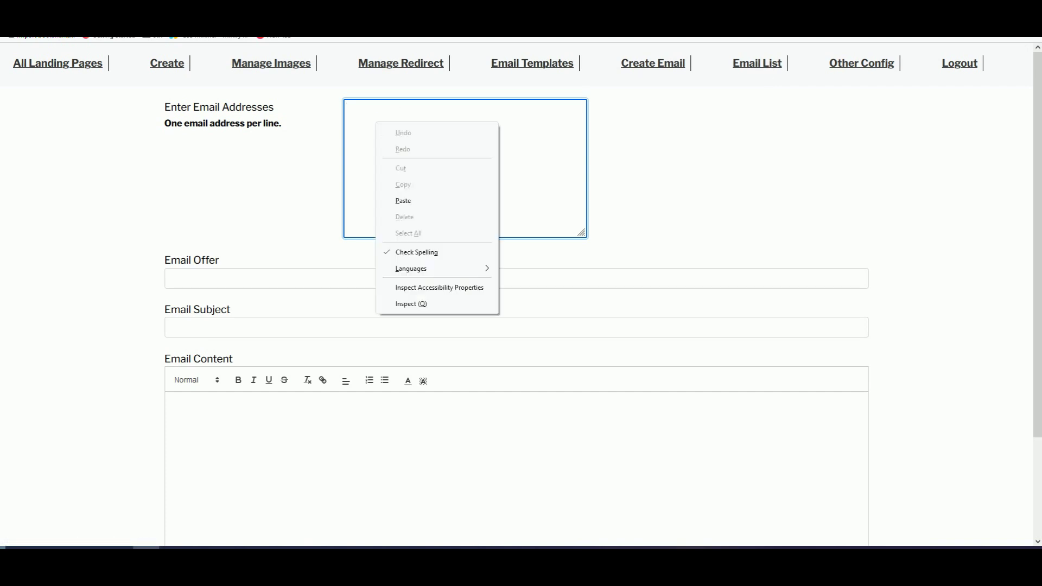
{"action": "left_click", "coordinate": [559, 186]}
{"action": "left_click", "coordinate": [207, 412]}
{"action": "scroll", "coordinate": [347, 423], "scroll_direction": "down", "scroll_amount": 1}
{"action": "scroll", "coordinate": [487, 349], "scroll_direction": "up", "scroll_amount": 1}
{"action": "scroll", "coordinate": [532, 122], "scroll_direction": "down", "scroll_amount": 2}
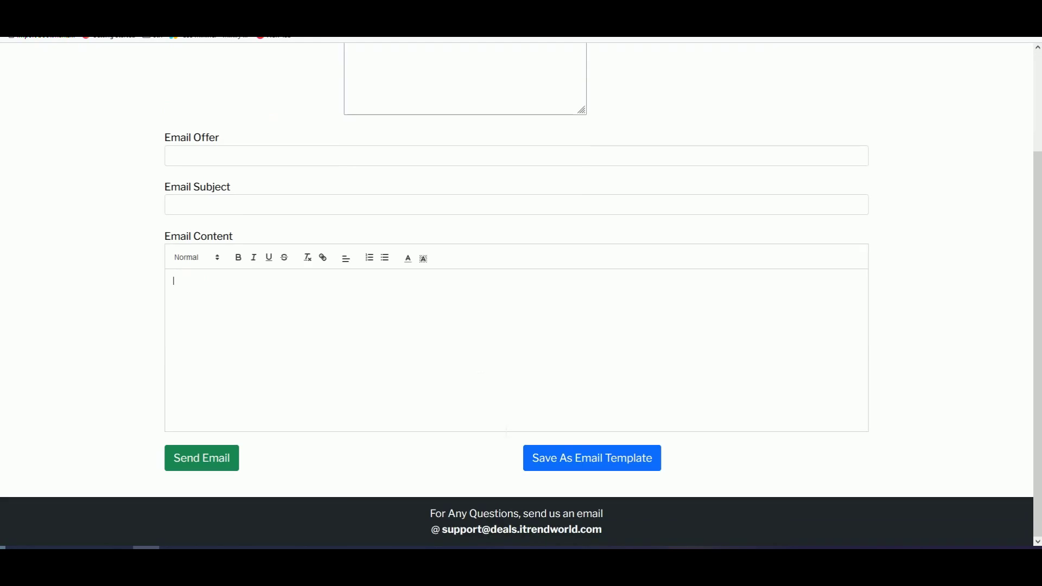
{"action": "scroll", "coordinate": [526, 93], "scroll_direction": "up", "scroll_amount": 2}
{"action": "left_click", "coordinate": [535, 70]}
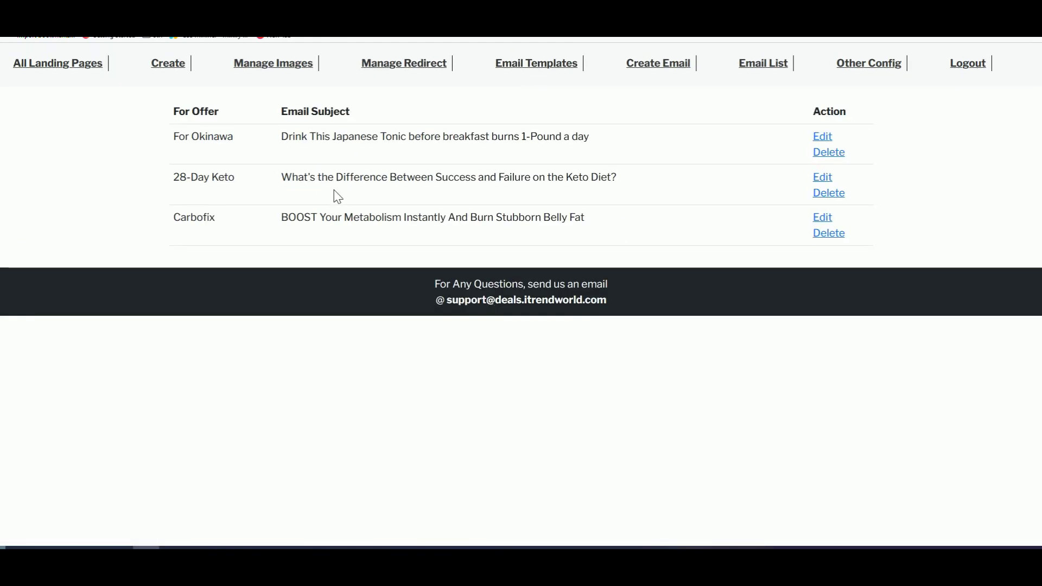
Step: Check the Carbofix template's subject and open the template for editing
{"action": "triple_click", "coordinate": [373, 217]}
{"action": "left_click", "coordinate": [563, 233]}
{"action": "left_click", "coordinate": [825, 218]}
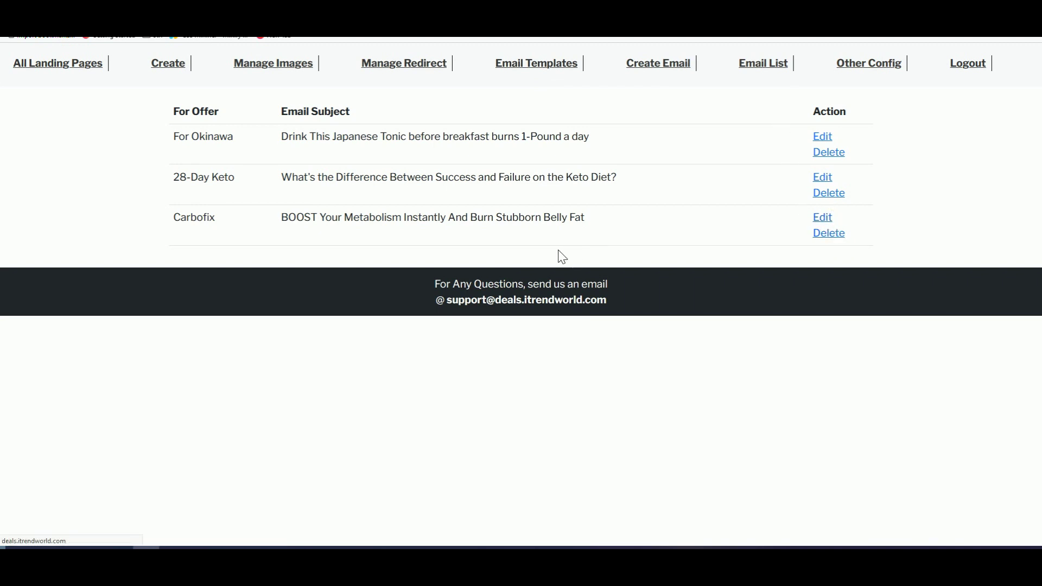
{"action": "scroll", "coordinate": [477, 285], "scroll_direction": "down", "scroll_amount": 2}
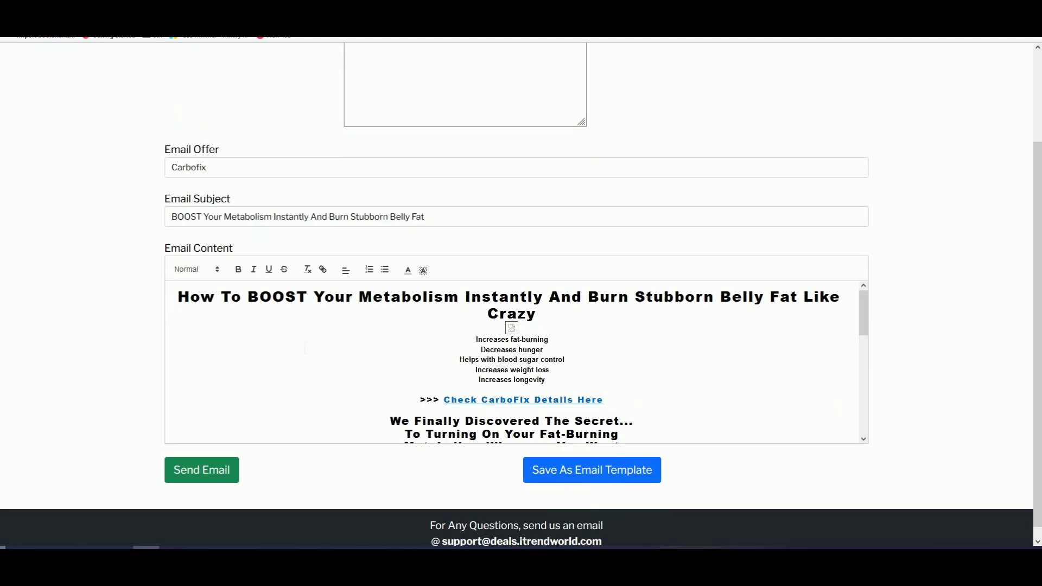
{"action": "scroll", "coordinate": [380, 339], "scroll_direction": "down", "scroll_amount": 10}
{"action": "scroll", "coordinate": [390, 372], "scroll_direction": "up", "scroll_amount": 2}
{"action": "scroll", "coordinate": [390, 372], "scroll_direction": "down", "scroll_amount": 2}
{"action": "scroll", "coordinate": [27, 260], "scroll_direction": "up", "scroll_amount": 2}
Step: Look over the Carbofix email form's addresses box, then return to All Landing Pages
{"action": "left_click", "coordinate": [358, 119]}
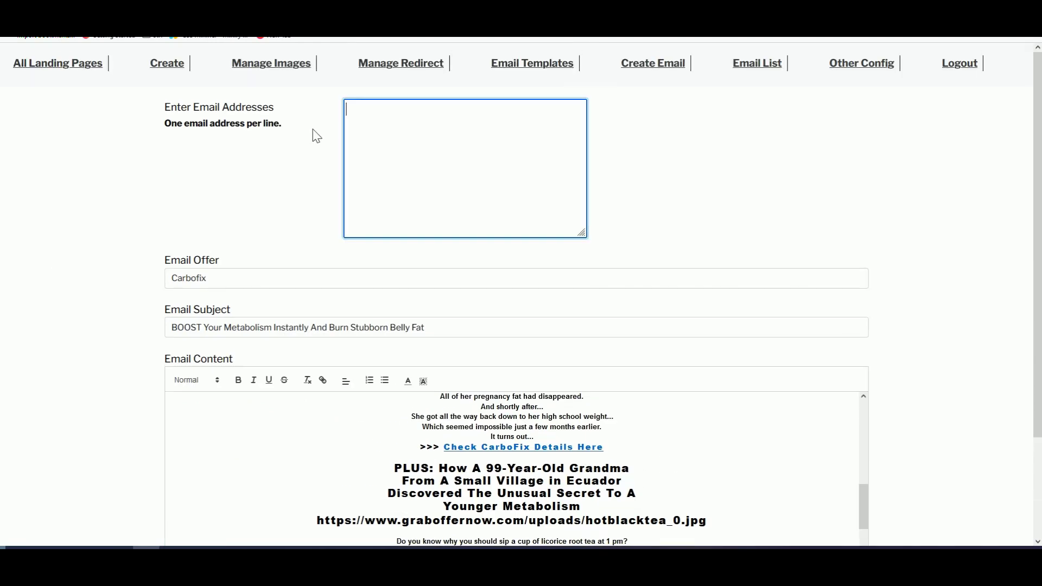
{"action": "scroll", "coordinate": [294, 194], "scroll_direction": "down", "scroll_amount": 3}
{"action": "scroll", "coordinate": [261, 353], "scroll_direction": "down", "scroll_amount": 3}
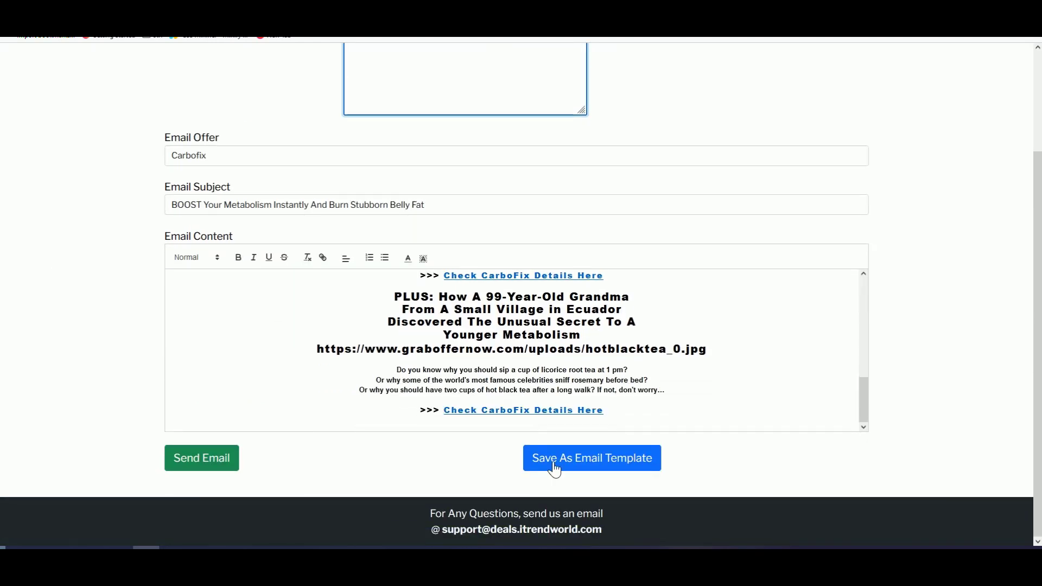
{"action": "scroll", "coordinate": [326, 352], "scroll_direction": "up", "scroll_amount": 6}
{"action": "scroll", "coordinate": [261, 239], "scroll_direction": "up", "scroll_amount": 2}
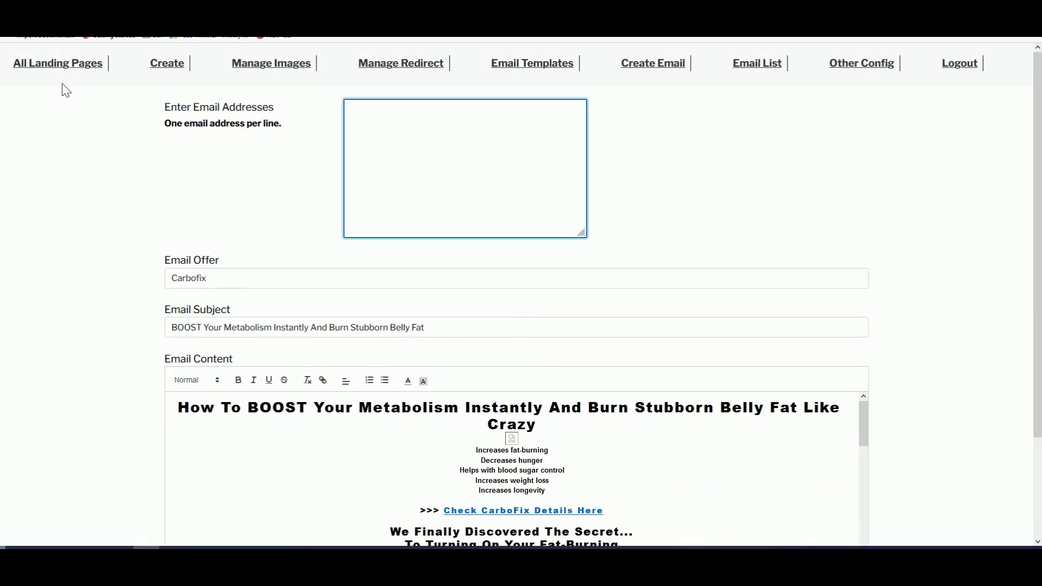
{"action": "left_click", "coordinate": [59, 65]}
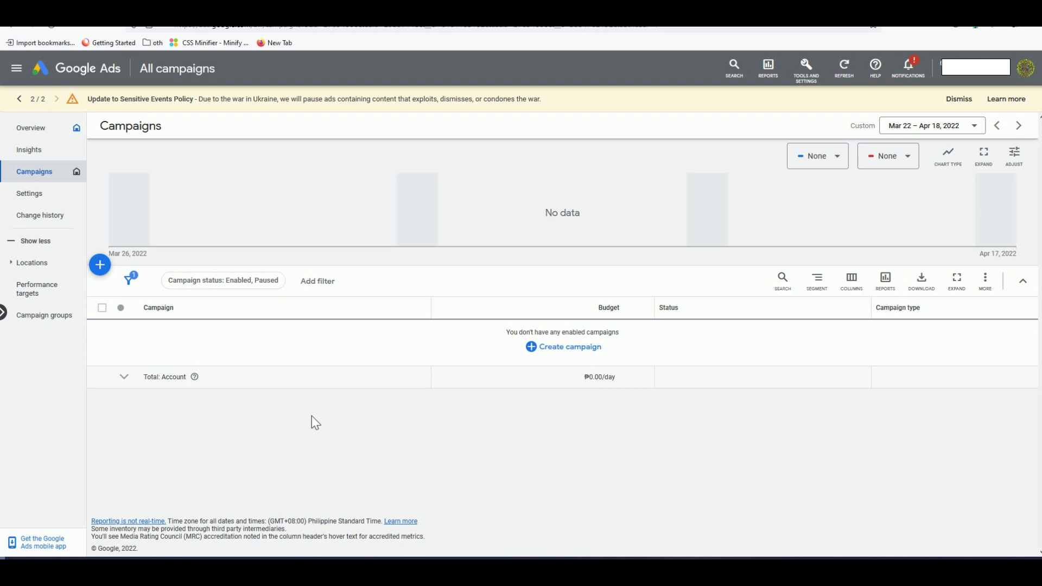
Step: Create a Website traffic Search campaign named Tonsil Stone and resume its saved draft
{"action": "left_click", "coordinate": [108, 271]}
{"action": "left_click", "coordinate": [166, 282]}
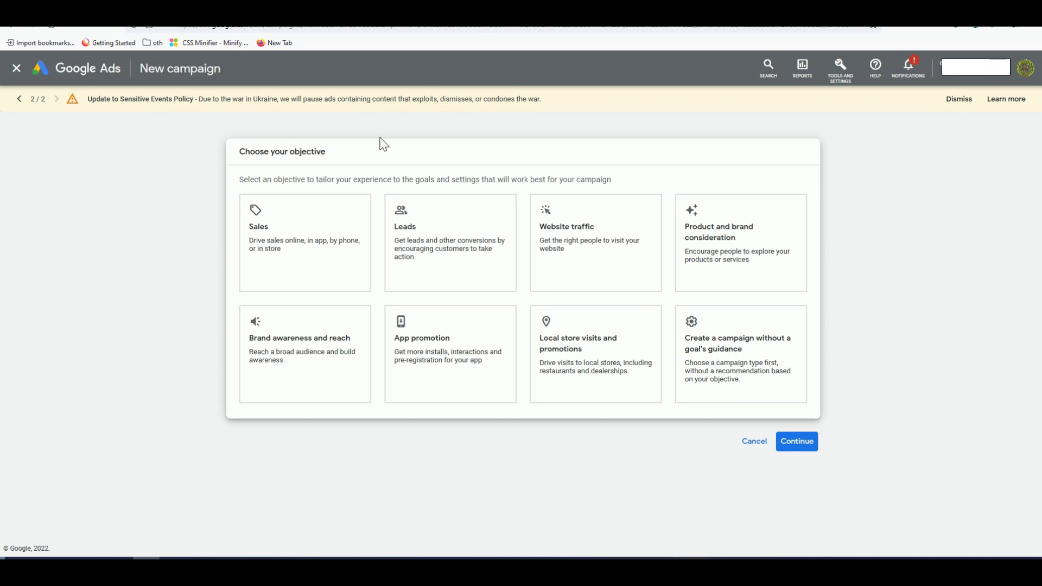
{"action": "left_click", "coordinate": [584, 248]}
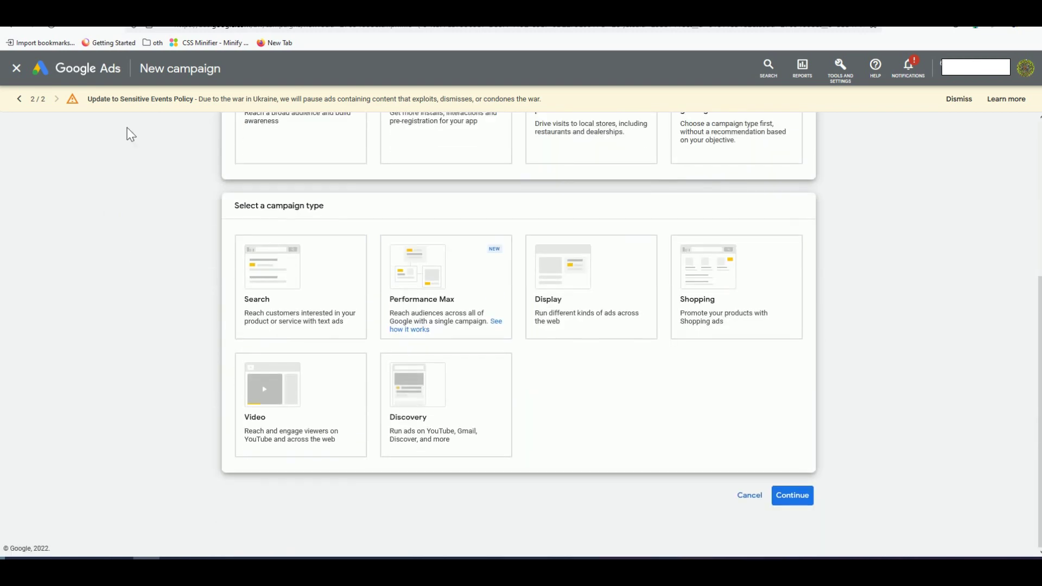
{"action": "left_click", "coordinate": [320, 283]}
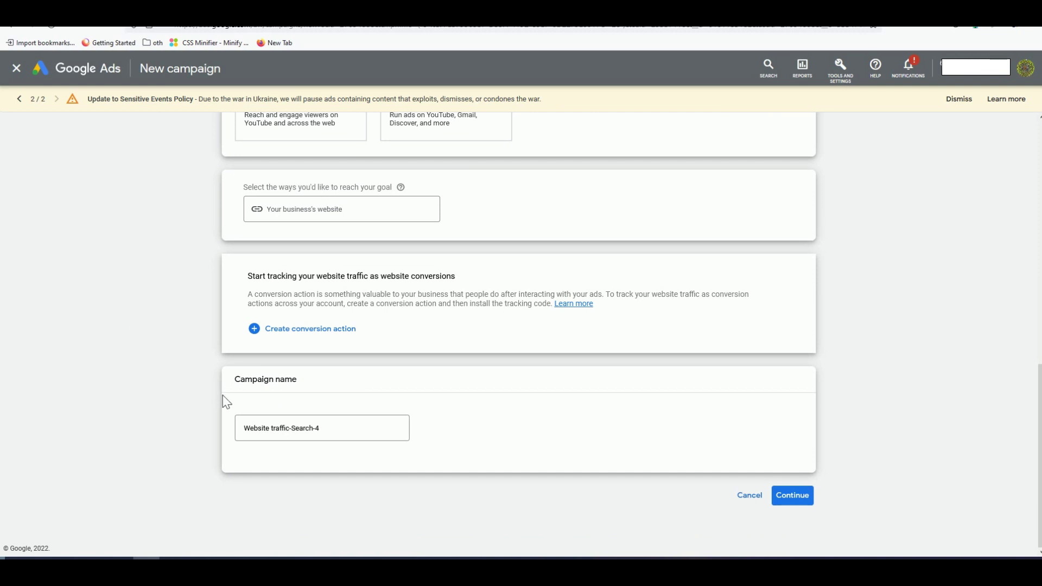
{"action": "triple_click", "coordinate": [333, 434]}
{"action": "type", "text": "Tonsil Stone"}
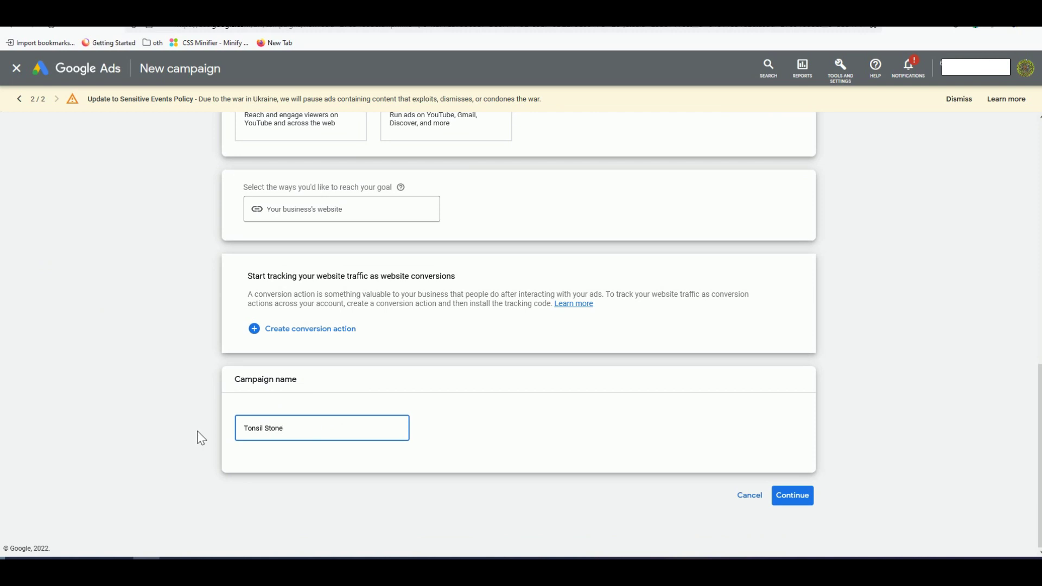
{"action": "left_click", "coordinate": [793, 500]}
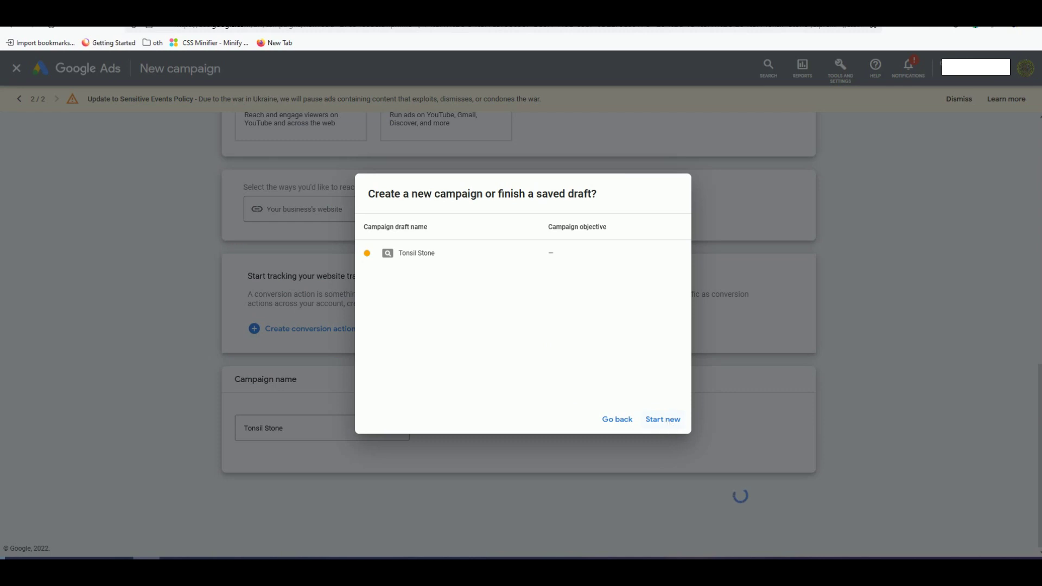
{"action": "left_click", "coordinate": [426, 259]}
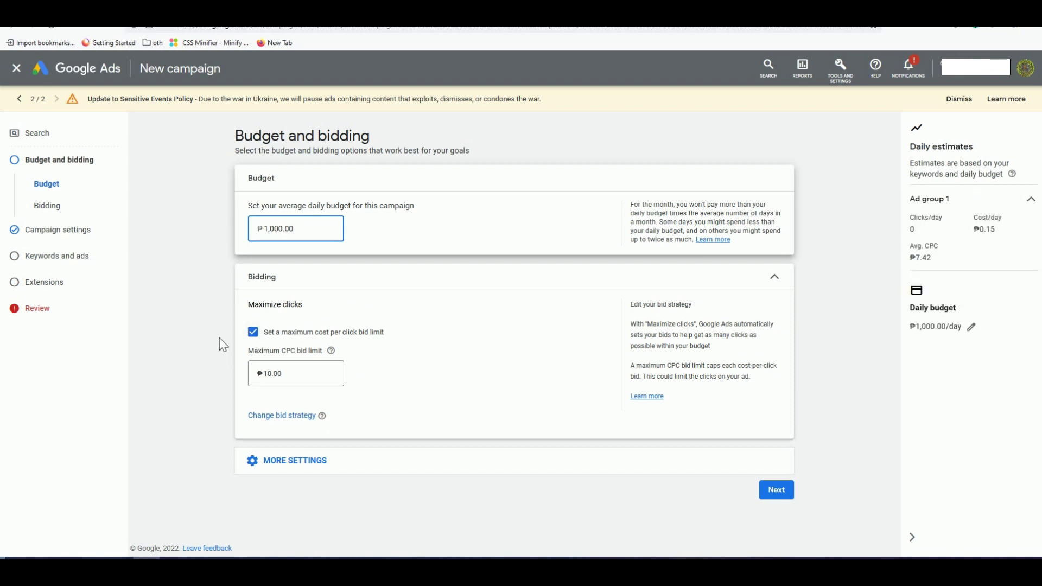
Step: Edit the Tonsil Stone draft's daily budget, then check the USD-to-PHP rate (52.38 pesos)
{"action": "left_click", "coordinate": [291, 239]}
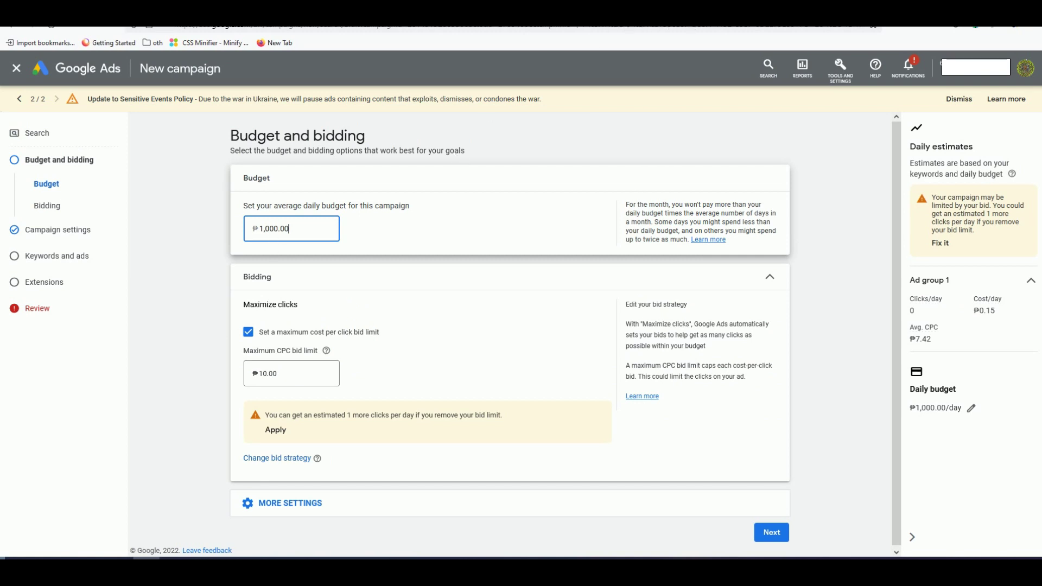
{"action": "key", "text": "ctrl+Tab"}
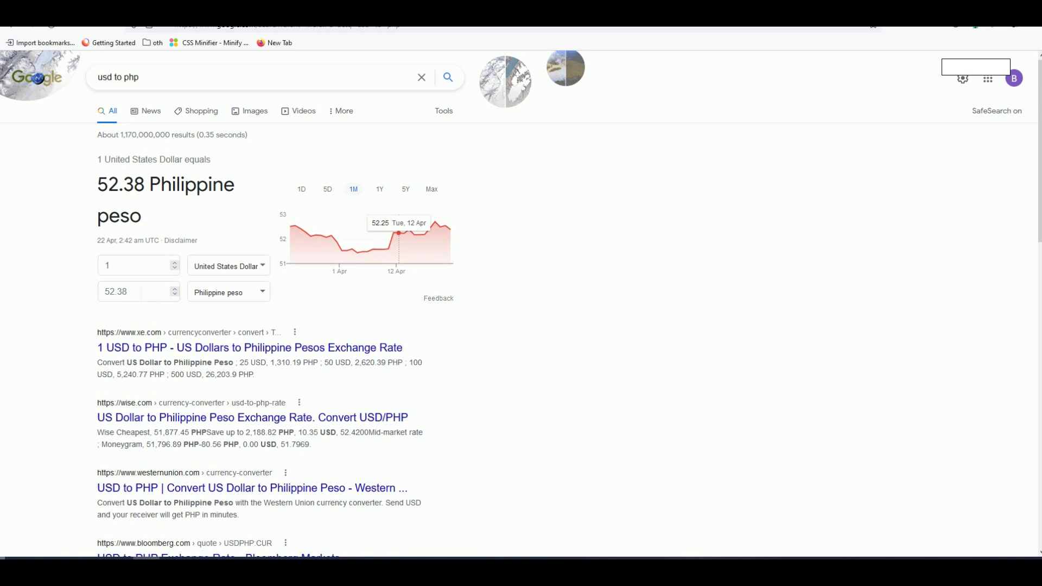
Step: Enter 20 USD in the currency converter, giving 1047.68 Philippine pesos
{"action": "type", "text": "20"}
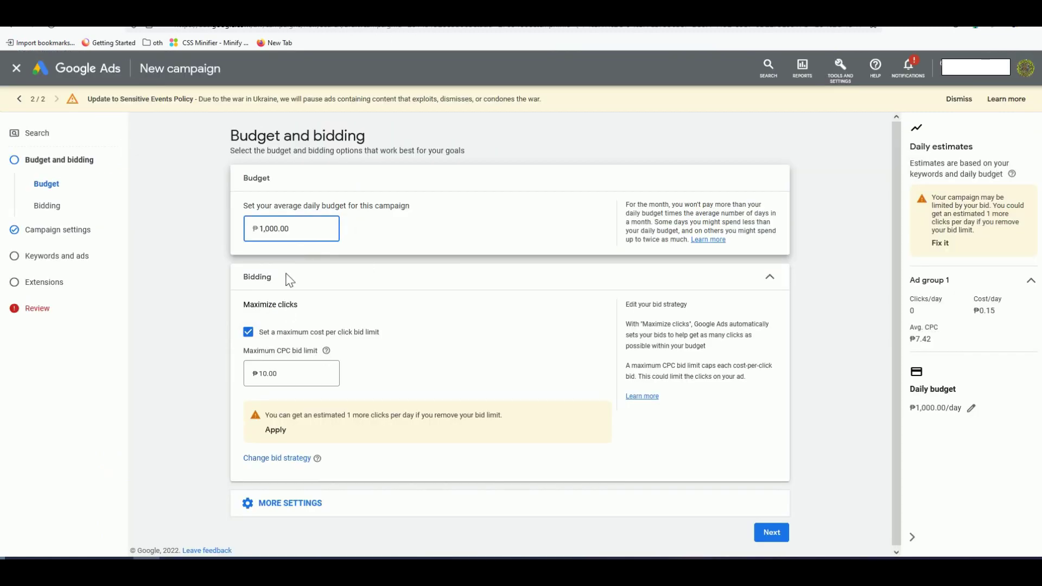
Step: Finish the daily budget entry and open Keyword Planner from Tools and Settings in a new tab
{"action": "left_click", "coordinate": [210, 359]}
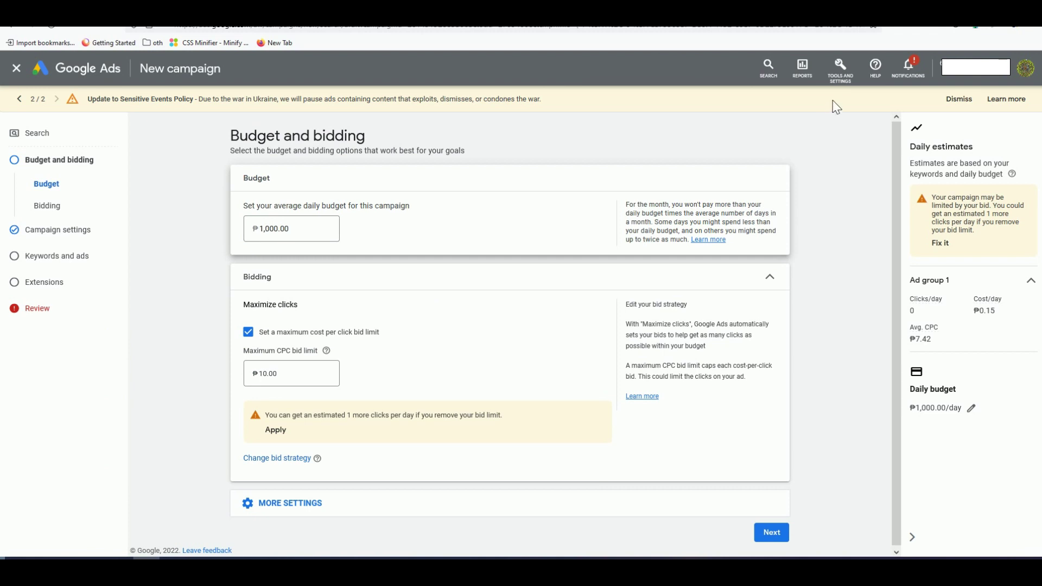
{"action": "left_click", "coordinate": [845, 86]}
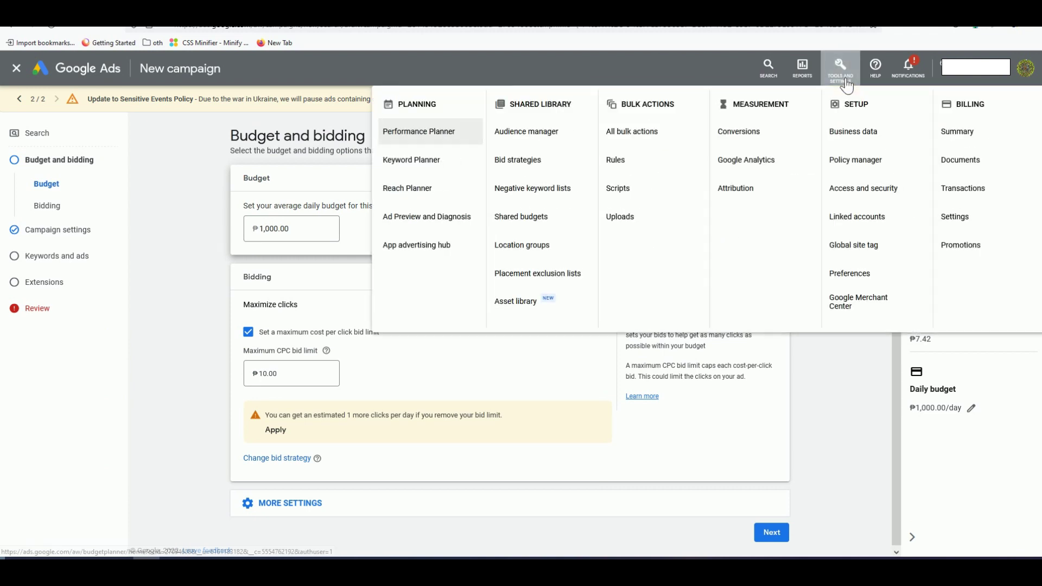
{"action": "right_click", "coordinate": [428, 170]}
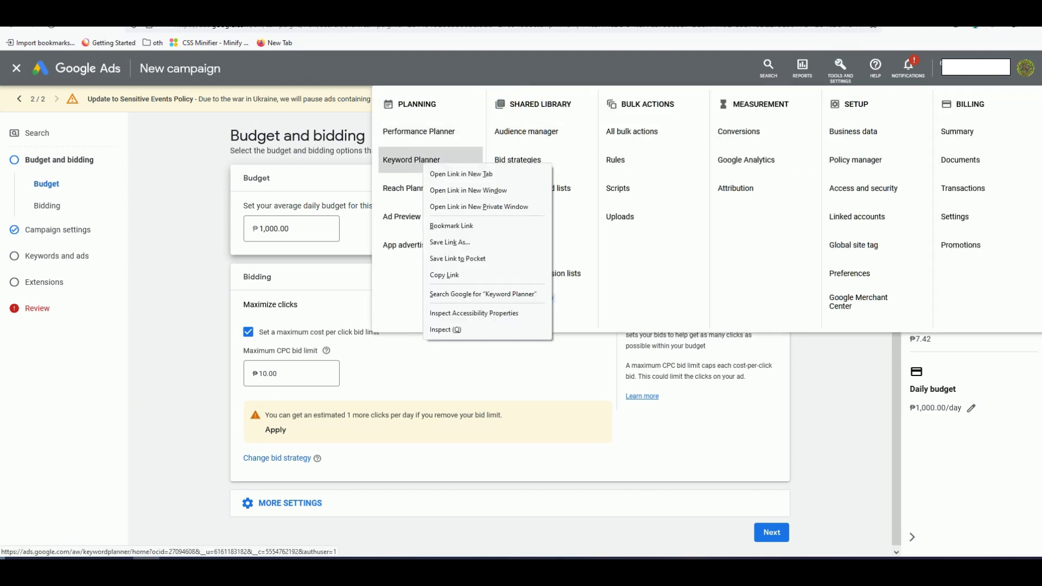
{"action": "left_click", "coordinate": [443, 173]}
{"action": "left_click", "coordinate": [412, 159]}
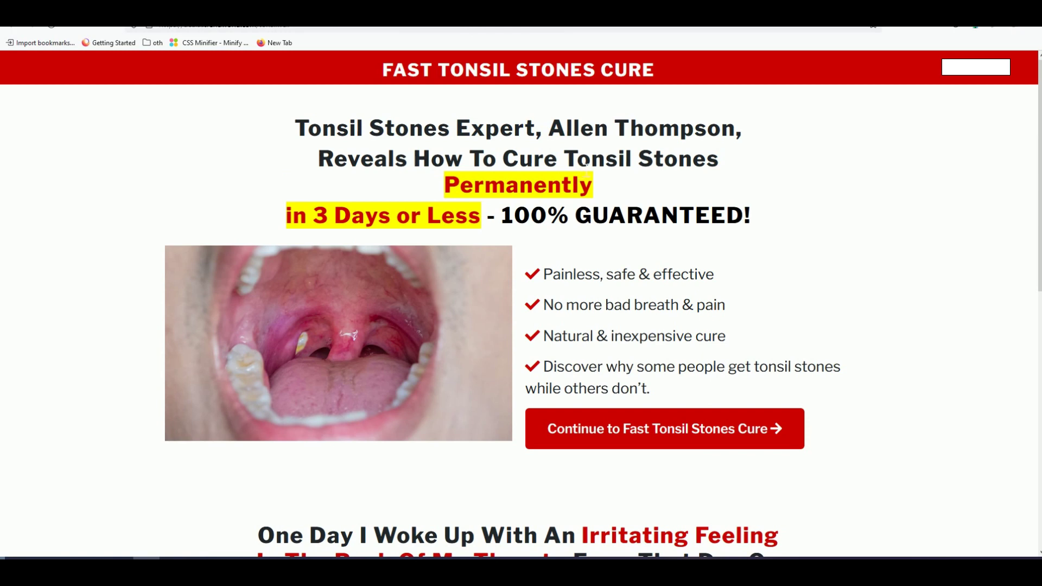
Step: Scroll up and down the FAST TONSIL STONES CURE landing page to review it
{"action": "scroll", "coordinate": [628, 263], "scroll_direction": "down", "scroll_amount": 3}
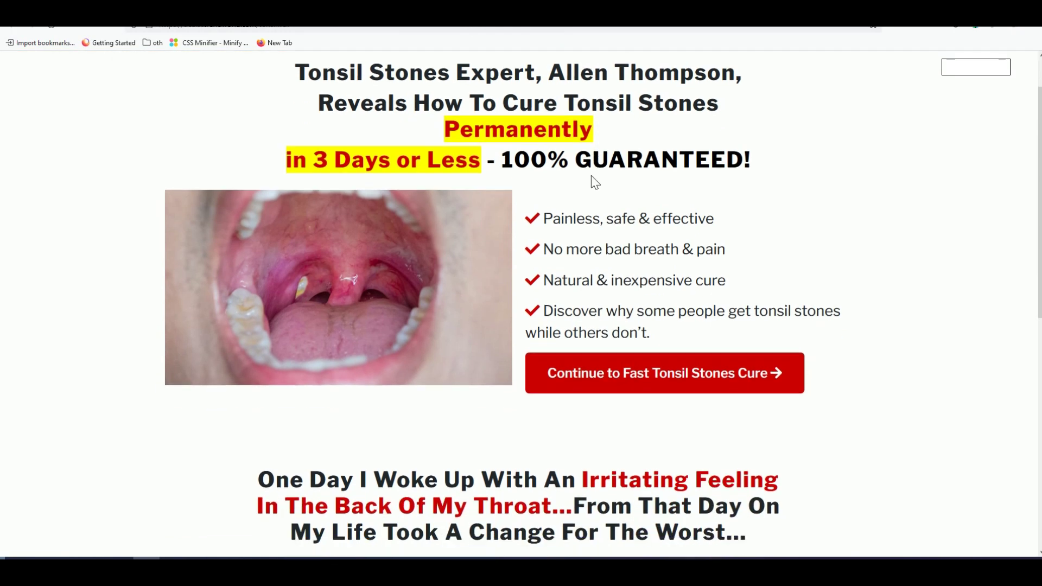
{"action": "scroll", "coordinate": [624, 267], "scroll_direction": "up", "scroll_amount": 3}
{"action": "scroll", "coordinate": [510, 223], "scroll_direction": "down", "scroll_amount": 2}
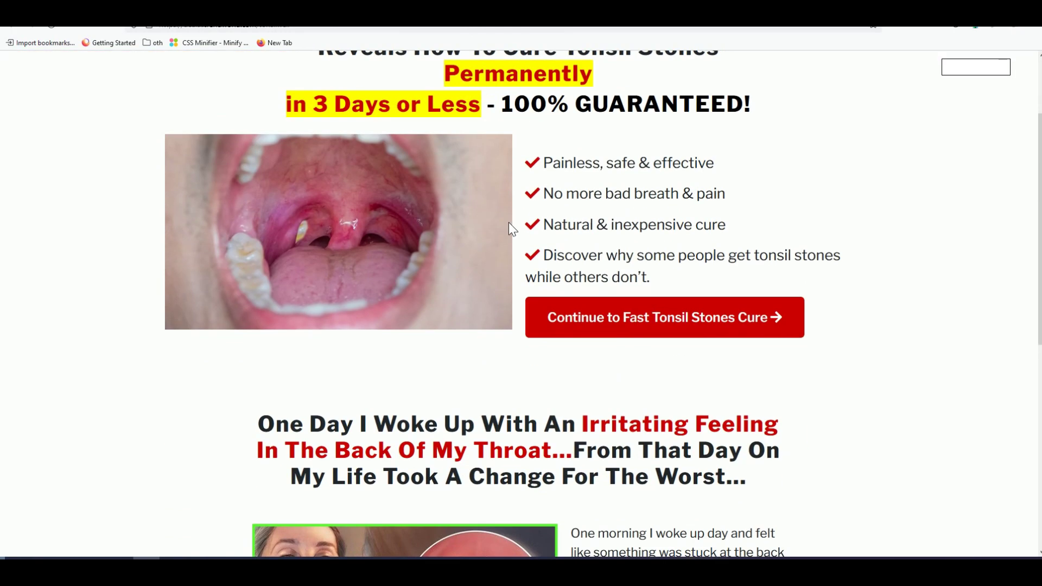
{"action": "scroll", "coordinate": [510, 222], "scroll_direction": "up", "scroll_amount": 2}
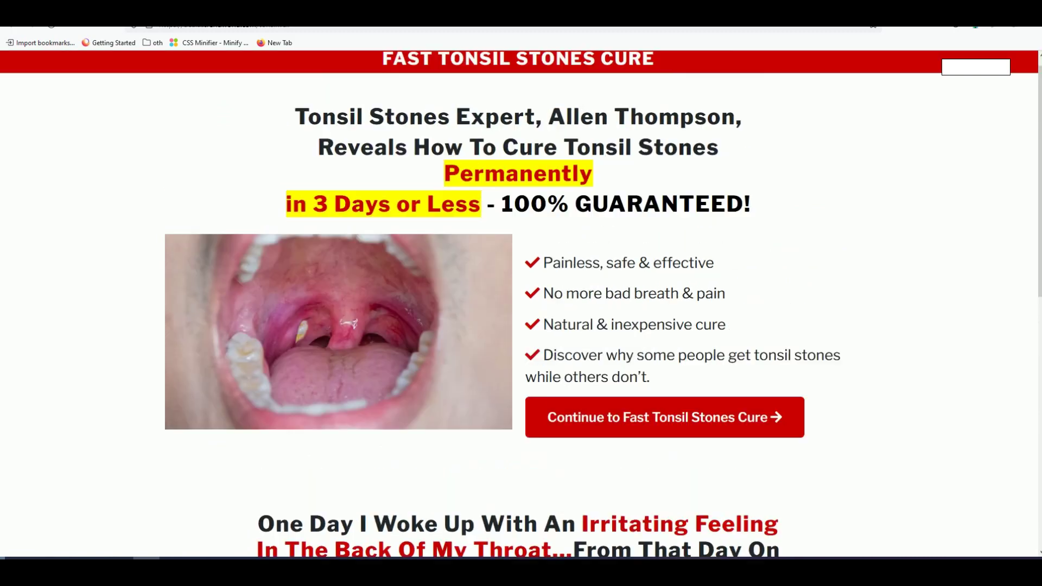
Step: Clear the accidental headline selection and return to the Keyword Planner tab
{"action": "left_click_drag", "start_coordinate": [575, 159], "coordinate": [638, 159]}
{"action": "left_click", "coordinate": [638, 158]}
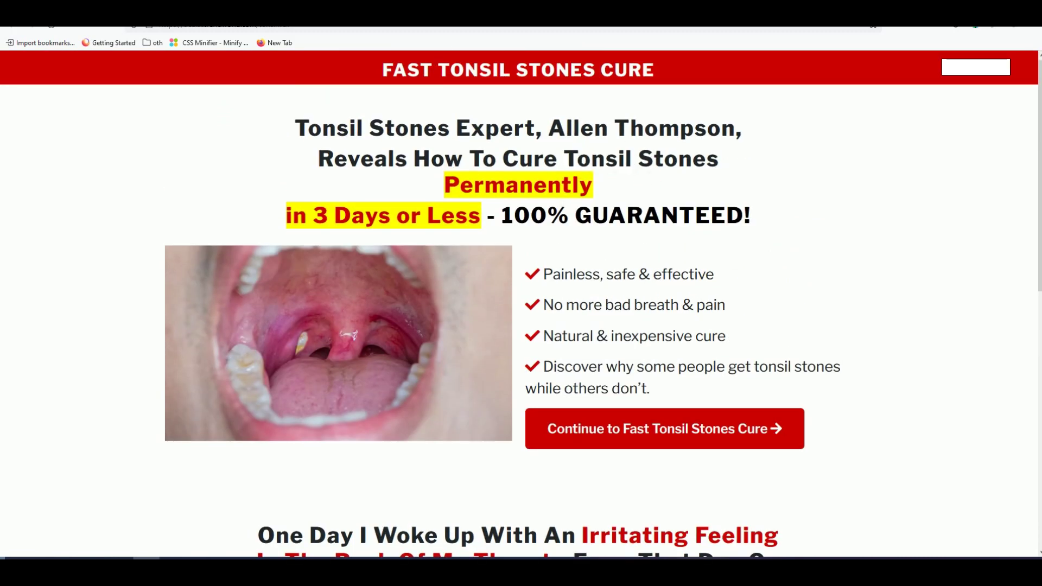
{"action": "key", "text": "ctrl+Tab"}
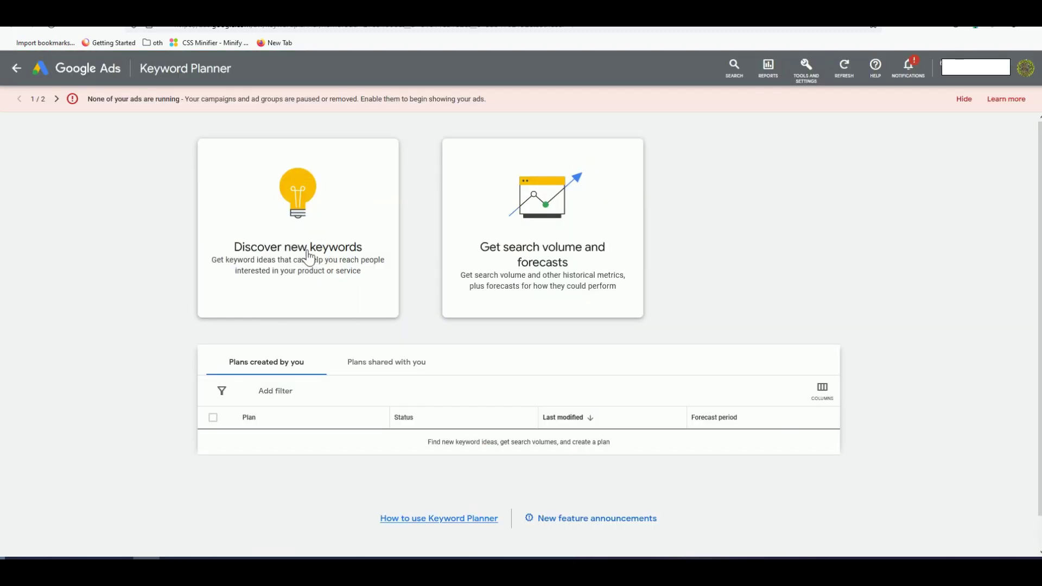
Step: Start Discover new keywords and remove Australia from the targeted locations
{"action": "left_click", "coordinate": [309, 257]}
{"action": "left_click", "coordinate": [310, 262]}
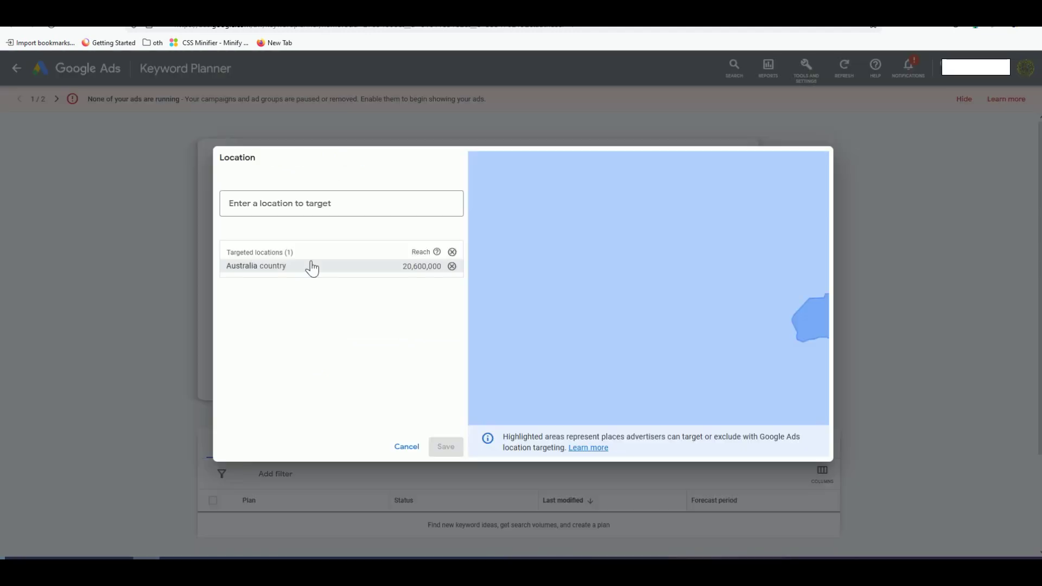
{"action": "left_click", "coordinate": [452, 266]}
Step: Add United States, United Kingdom and Canada as targeted locations and save them
{"action": "left_click", "coordinate": [274, 211]}
{"action": "type", "text": "united"}
{"action": "left_click", "coordinate": [532, 249]}
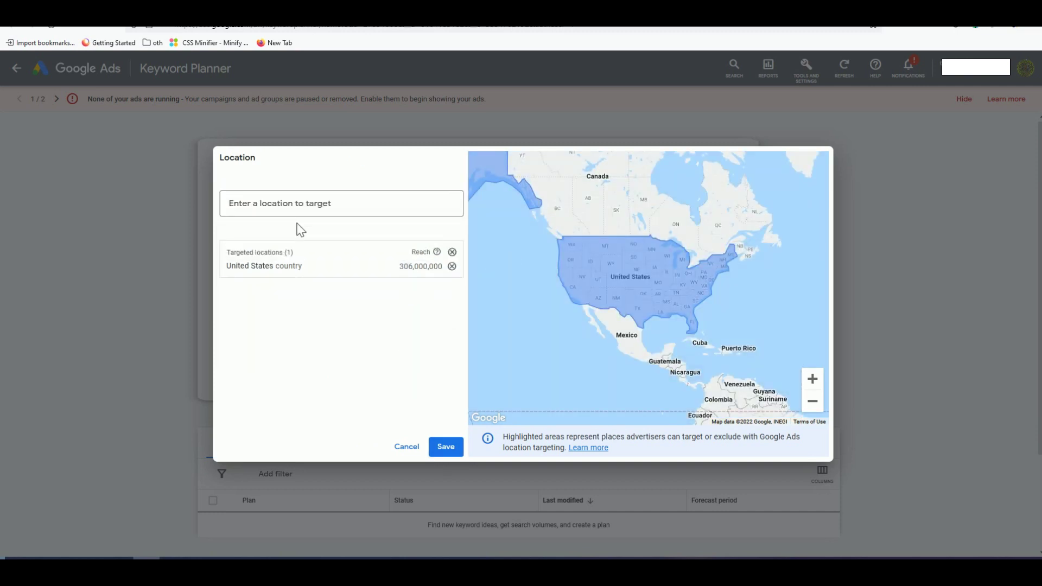
{"action": "left_click", "coordinate": [308, 211]}
{"action": "type", "text": "united"}
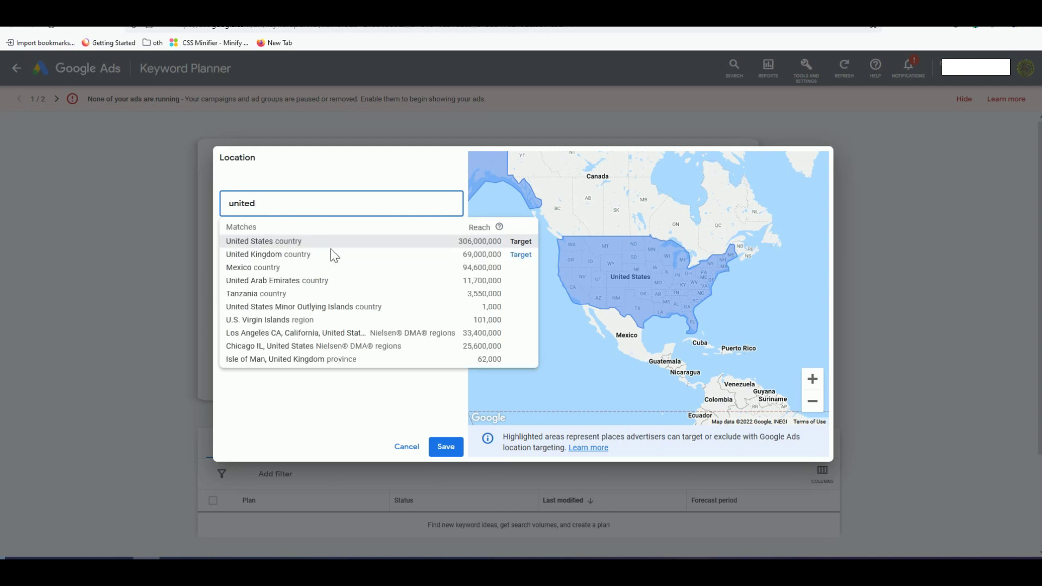
{"action": "left_click", "coordinate": [527, 260]}
{"action": "left_click", "coordinate": [302, 203]}
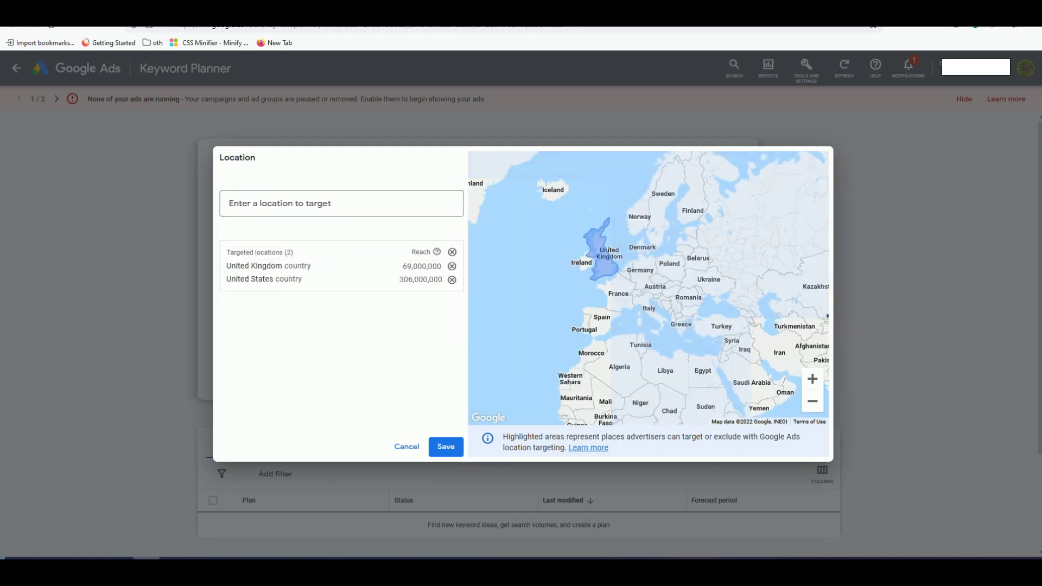
{"action": "type", "text": "canada"}
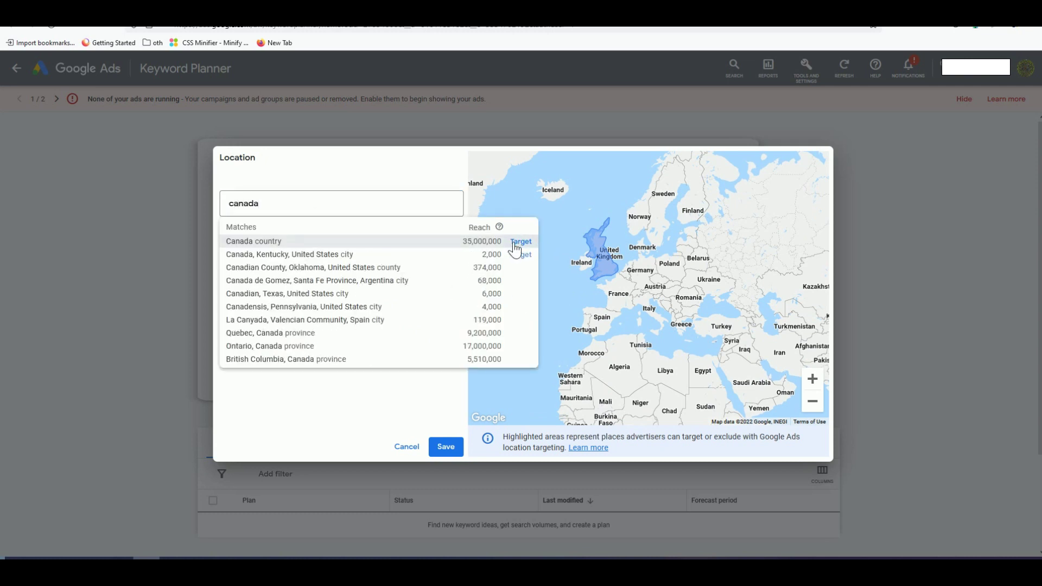
{"action": "left_click", "coordinate": [521, 241]}
{"action": "left_click", "coordinate": [446, 446]}
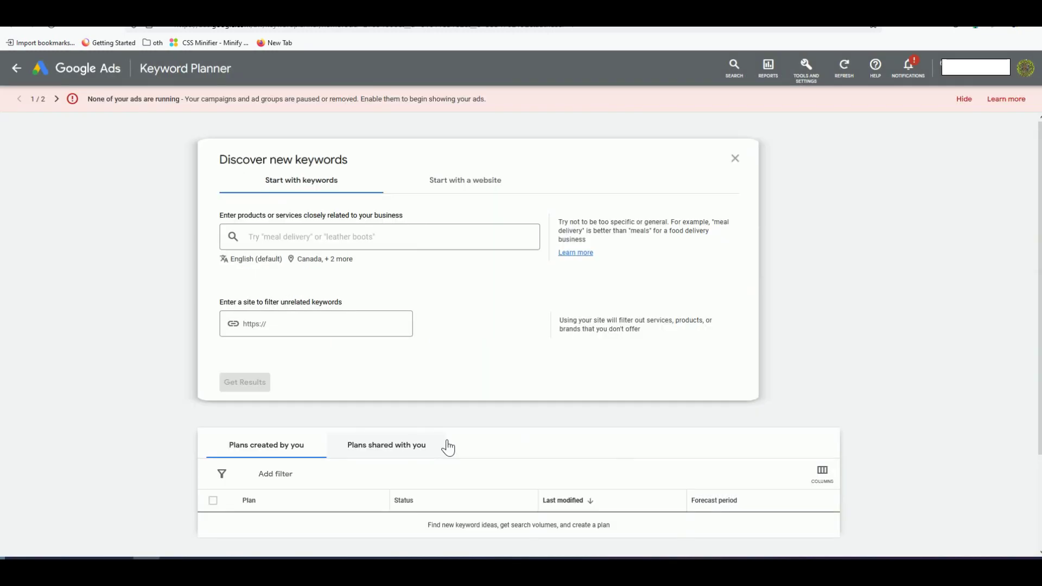
Step: Enter 'tonsil stones' as the product or service and request keyword ideas
{"action": "left_click", "coordinate": [282, 239]}
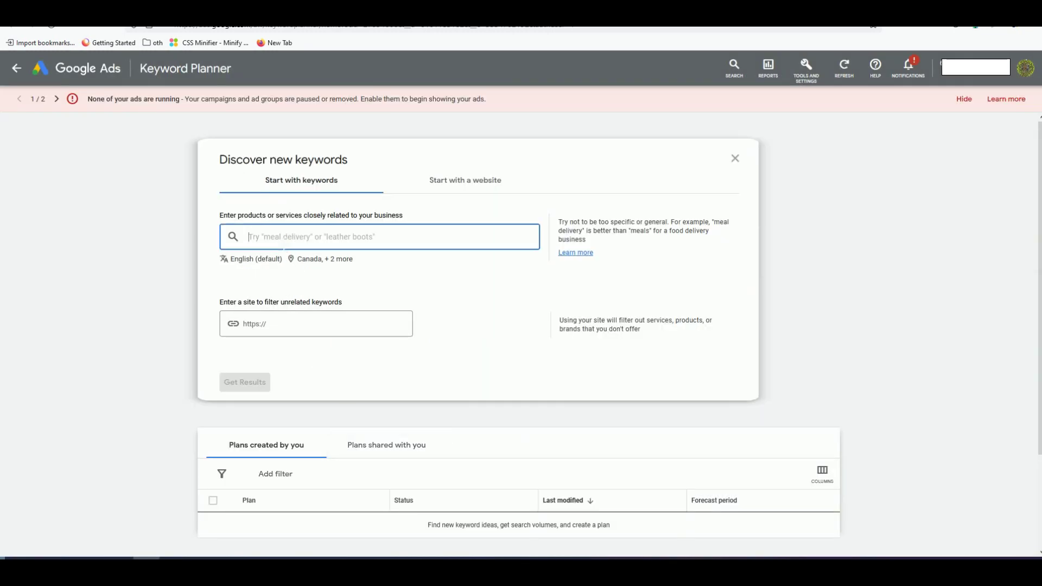
{"action": "type", "text": "cu"}
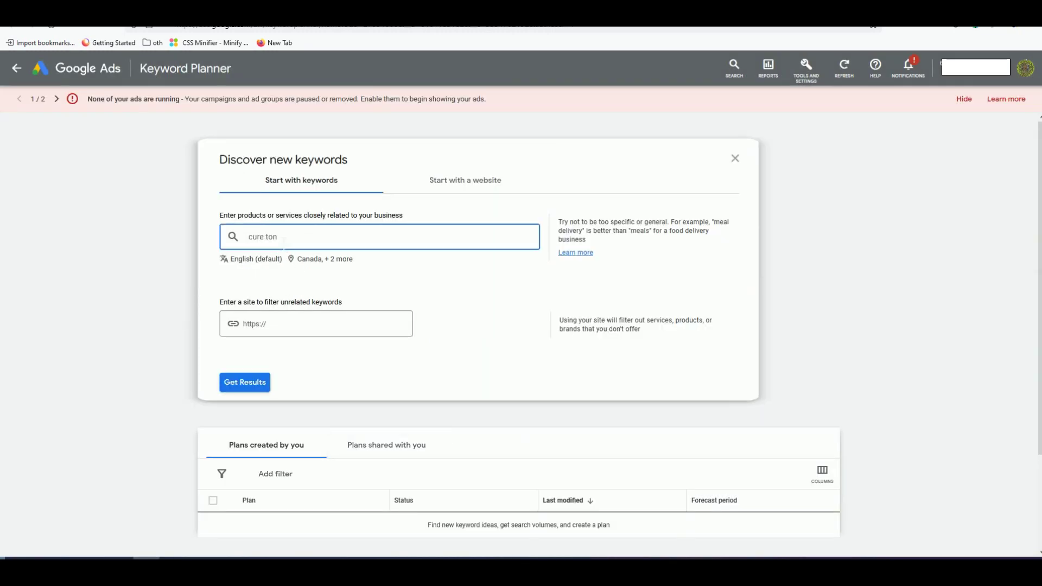
{"action": "type", "text": "re ton"}
{"action": "key", "text": "BackSpace"}
{"action": "key", "text": "BackSpace"}
{"action": "key", "text": "BackSpace"}
{"action": "key", "text": "BackSpace"}
{"action": "key", "text": "BackSpace"}
{"action": "key", "text": "BackSpace"}
{"action": "key", "text": "BackSpace"}
{"action": "key", "text": "BackSpace"}
{"action": "type", "text": "tonsil stones"}
{"action": "left_click", "coordinate": [239, 382]}
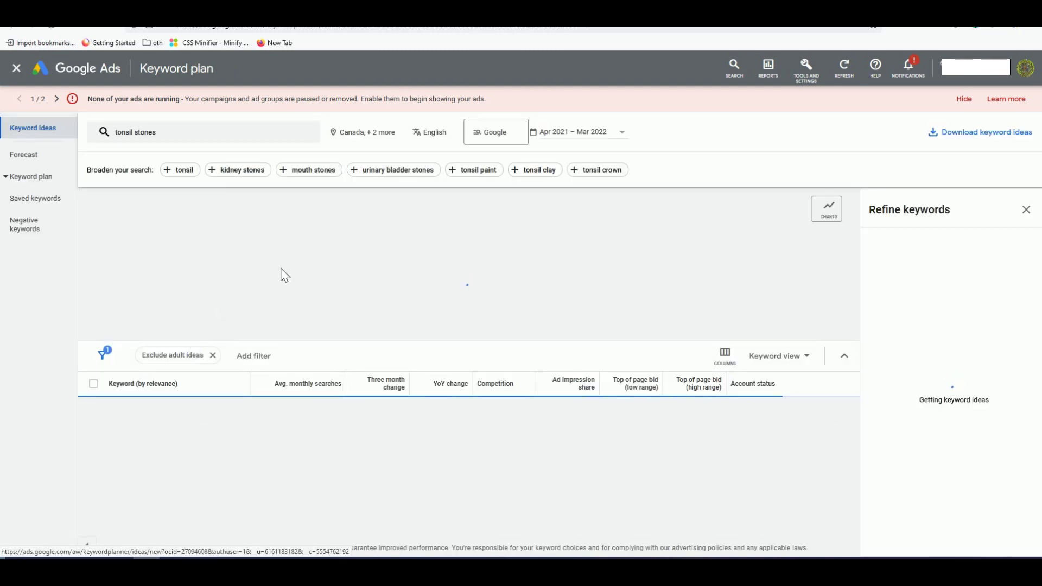
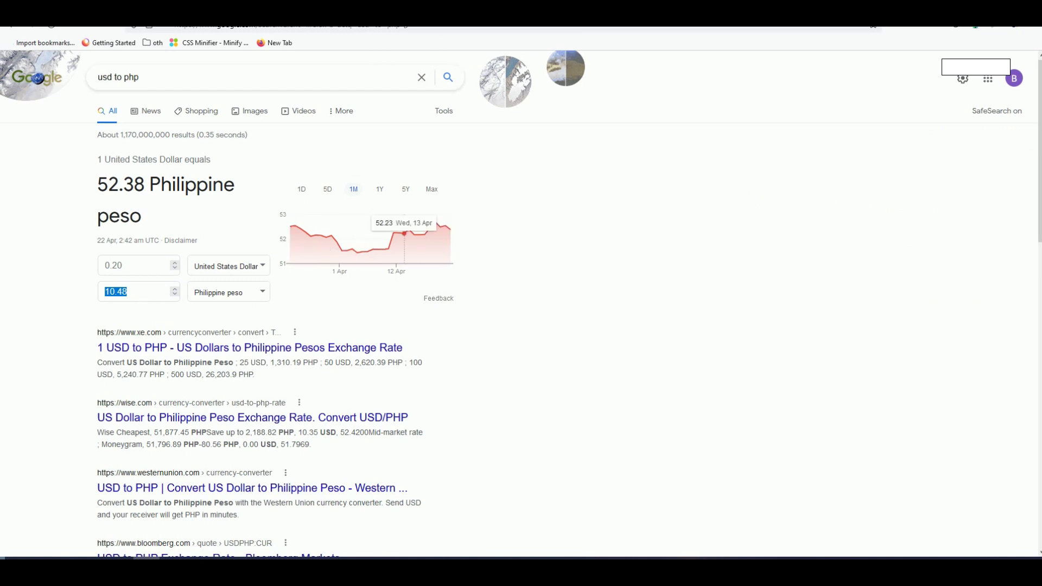
Step: Switch back to the Keyword Planner tab showing 1,039 ideas for 'tonsil stones'
{"action": "key", "text": "ctrl+Tab"}
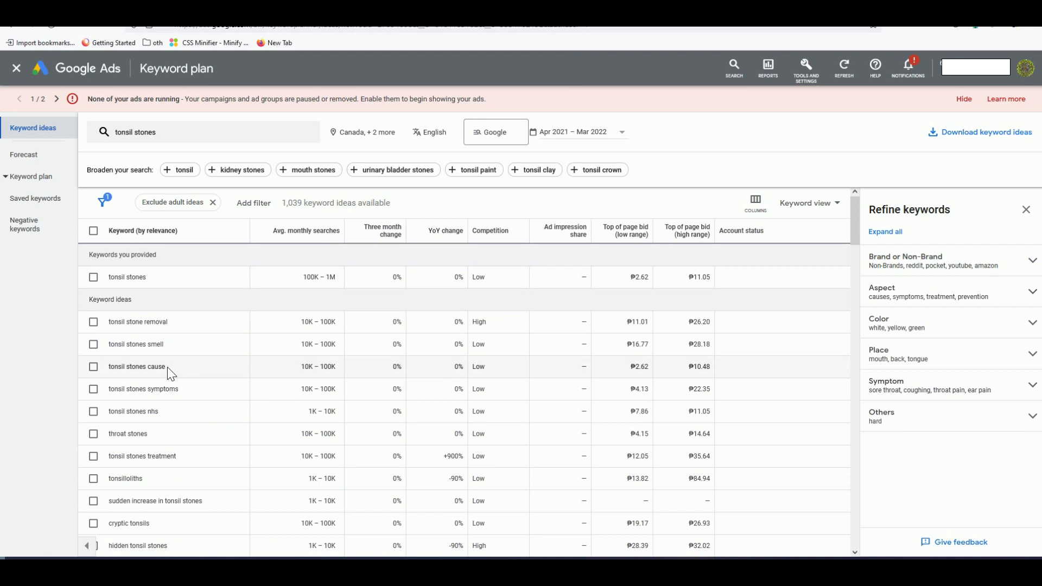
Step: Copy the keyword 'tonsil stone removal' into a new untitled Notepad file
{"action": "left_click_drag", "start_coordinate": [303, 280], "coordinate": [293, 73]}
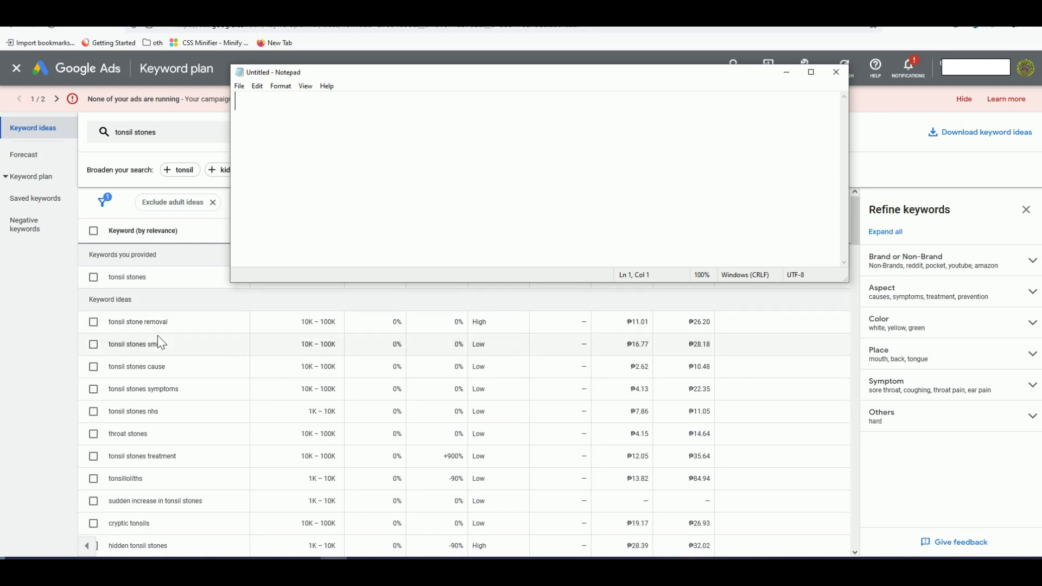
{"action": "left_click_drag", "start_coordinate": [169, 322], "coordinate": [111, 322]}
{"action": "right_click", "coordinate": [112, 323]}
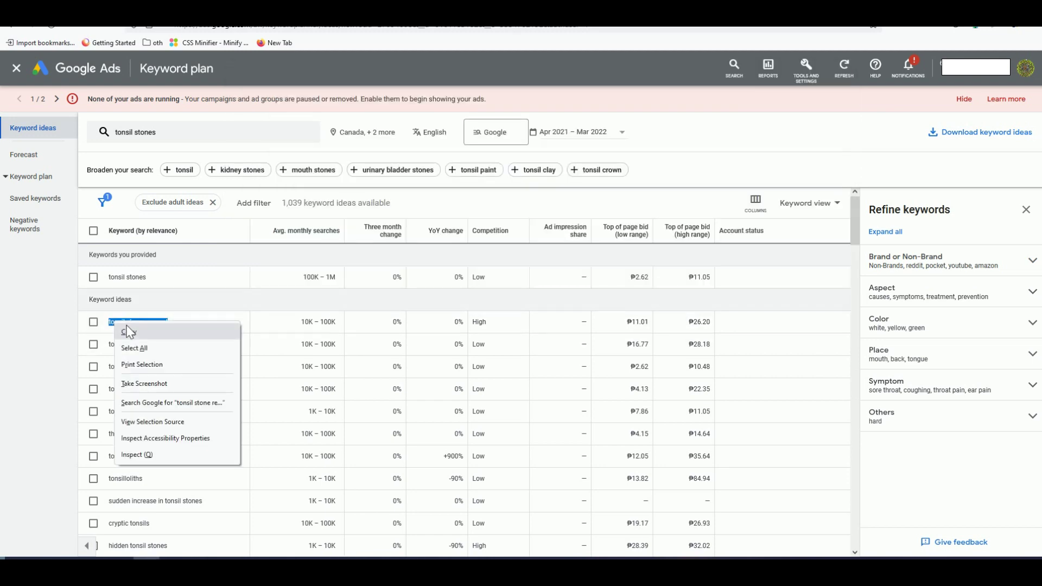
{"action": "left_click", "coordinate": [127, 329]}
{"action": "key", "text": "alt+Tab"}
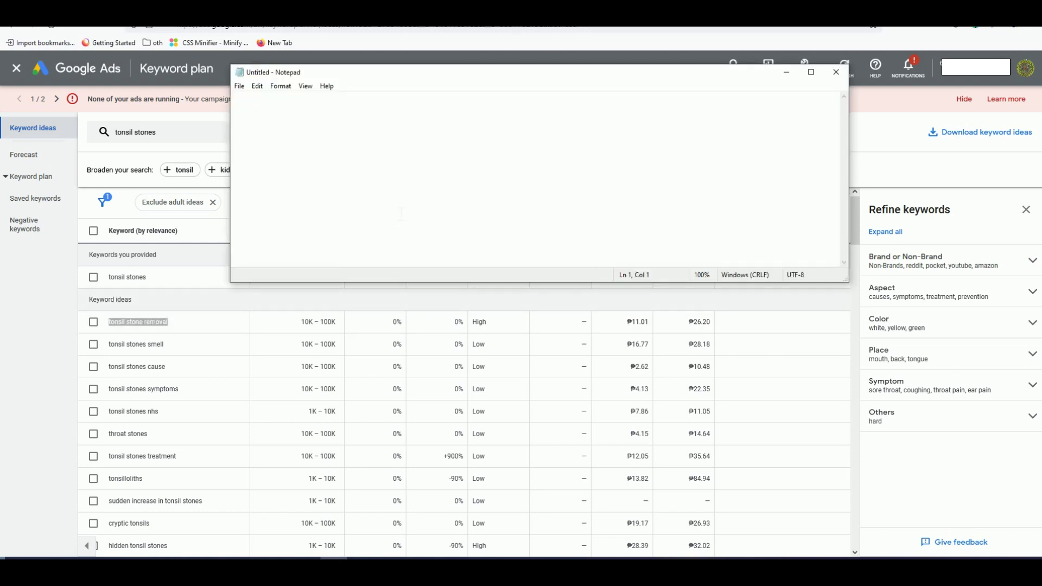
{"action": "key", "text": "ctrl+v"}
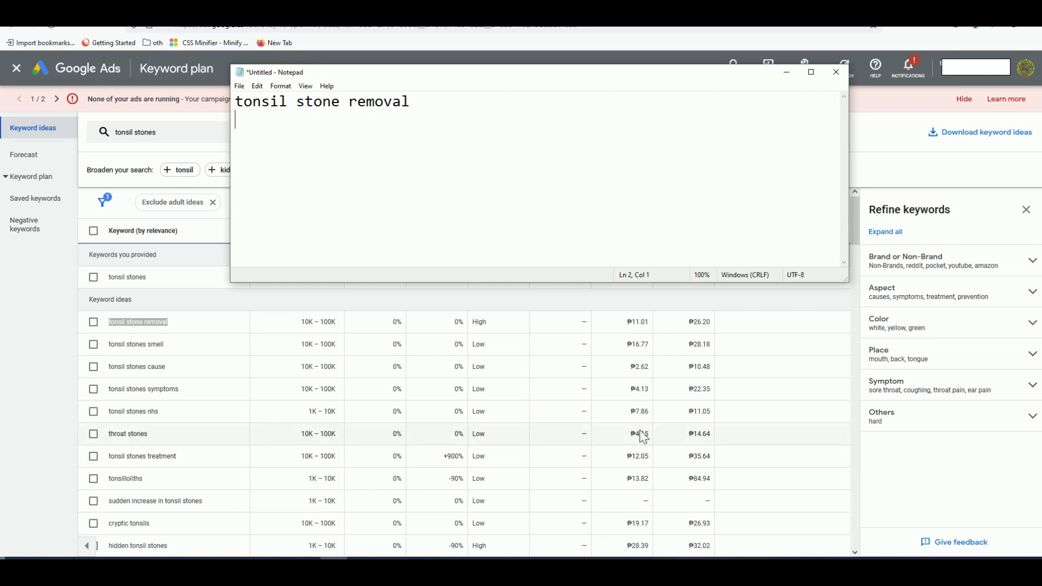
Step: Sort the keyword ideas by Top of page bid (low range)
{"action": "scroll", "coordinate": [464, 434], "scroll_direction": "down", "scroll_amount": 1}
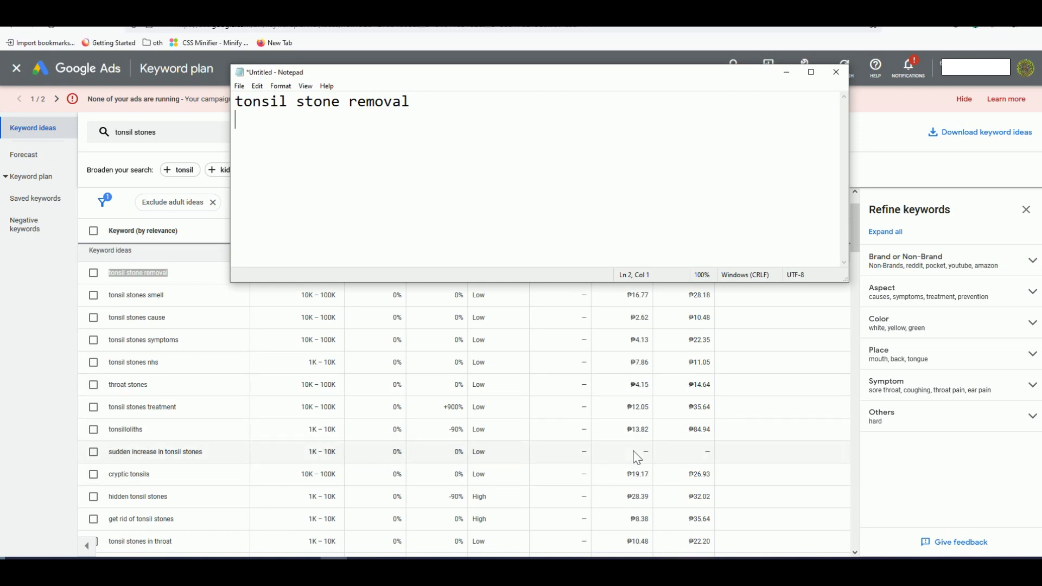
{"action": "scroll", "coordinate": [637, 457], "scroll_direction": "up", "scroll_amount": 1}
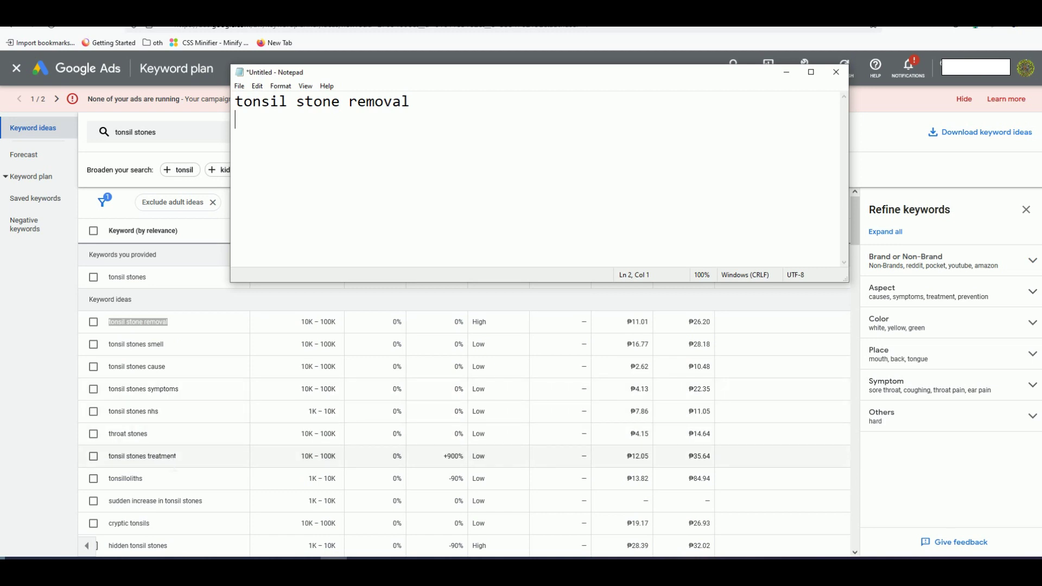
{"action": "scroll", "coordinate": [164, 437], "scroll_direction": "down", "scroll_amount": 2}
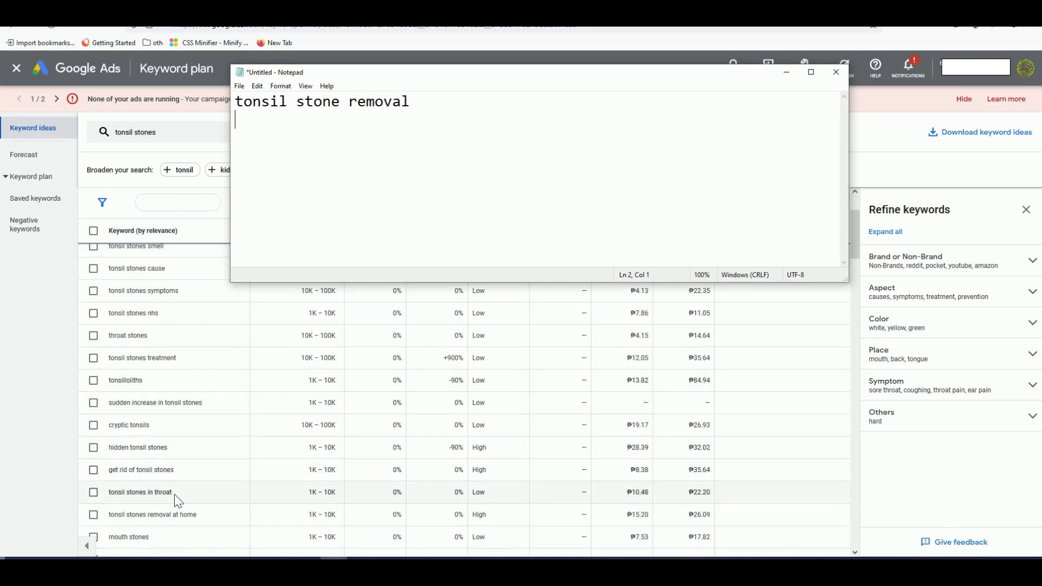
{"action": "scroll", "coordinate": [178, 501], "scroll_direction": "down", "scroll_amount": 1}
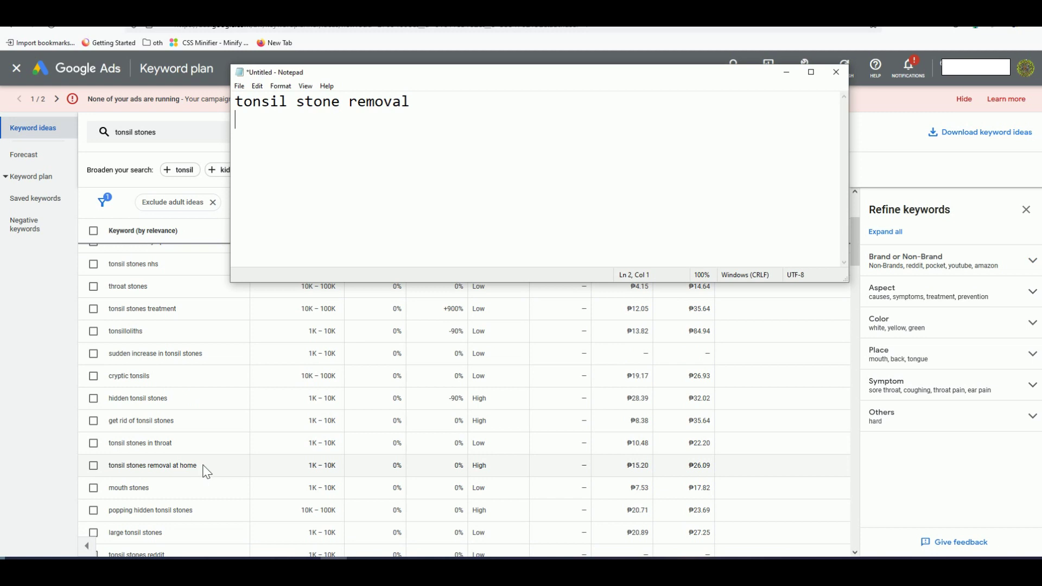
{"action": "scroll", "coordinate": [207, 473], "scroll_direction": "down", "scroll_amount": 1}
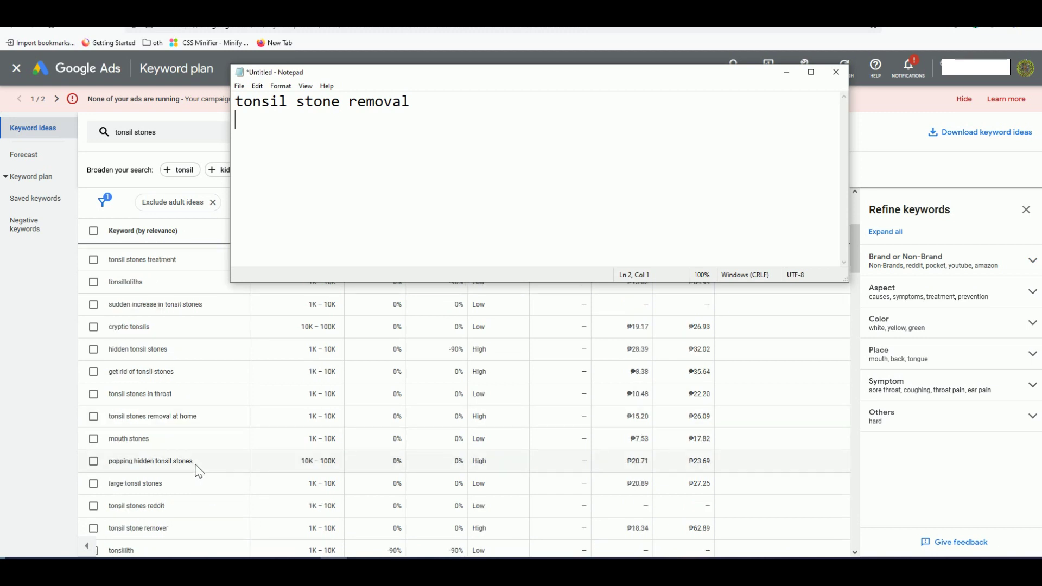
{"action": "scroll", "coordinate": [638, 375], "scroll_direction": "up", "scroll_amount": 4}
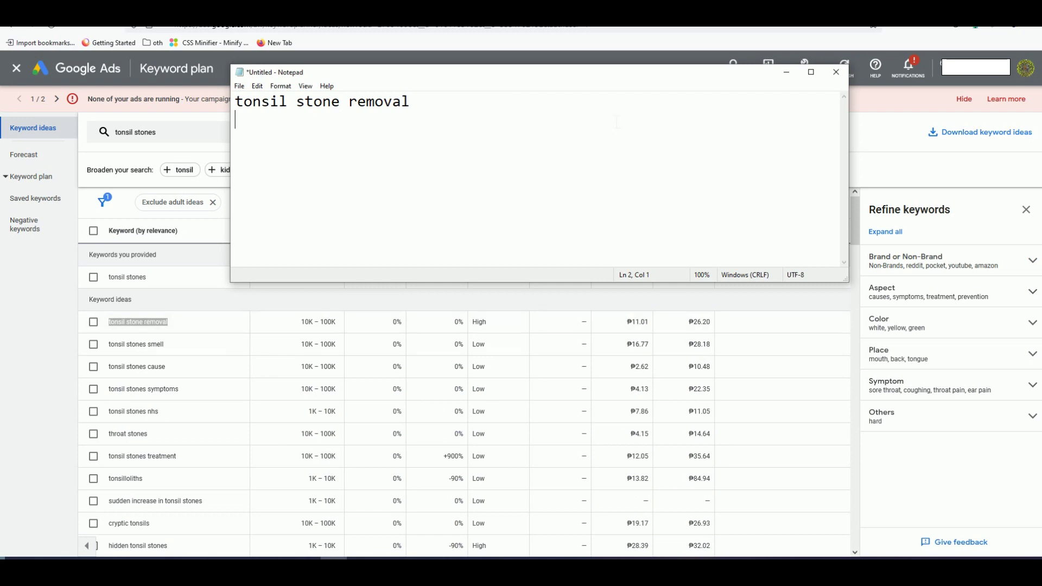
{"action": "left_click_drag", "start_coordinate": [574, 283], "coordinate": [573, 190]}
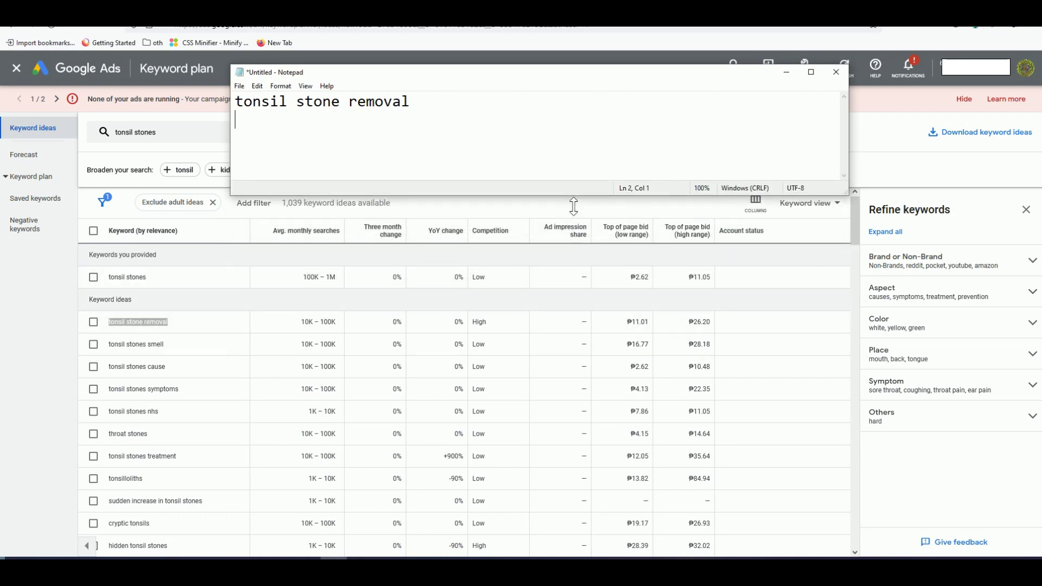
{"action": "left_click", "coordinate": [641, 243]}
{"action": "left_click", "coordinate": [640, 238]}
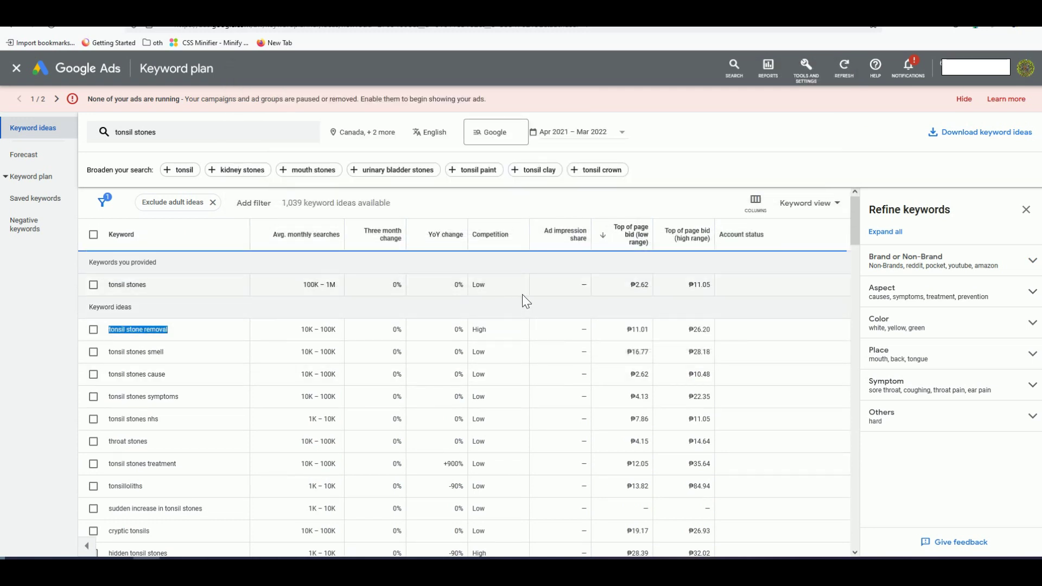
Step: Load the next 100 ideas and add 'home remedies for tonsil stones' to the Notepad list
{"action": "scroll", "coordinate": [607, 304], "scroll_direction": "down", "scroll_amount": 5}
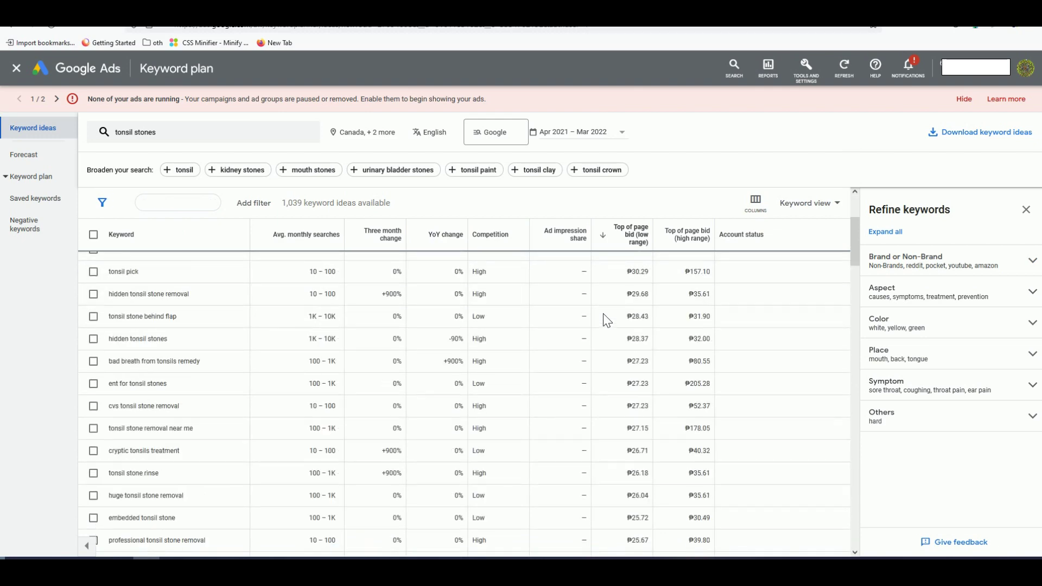
{"action": "scroll", "coordinate": [608, 325], "scroll_direction": "down", "scroll_amount": 15}
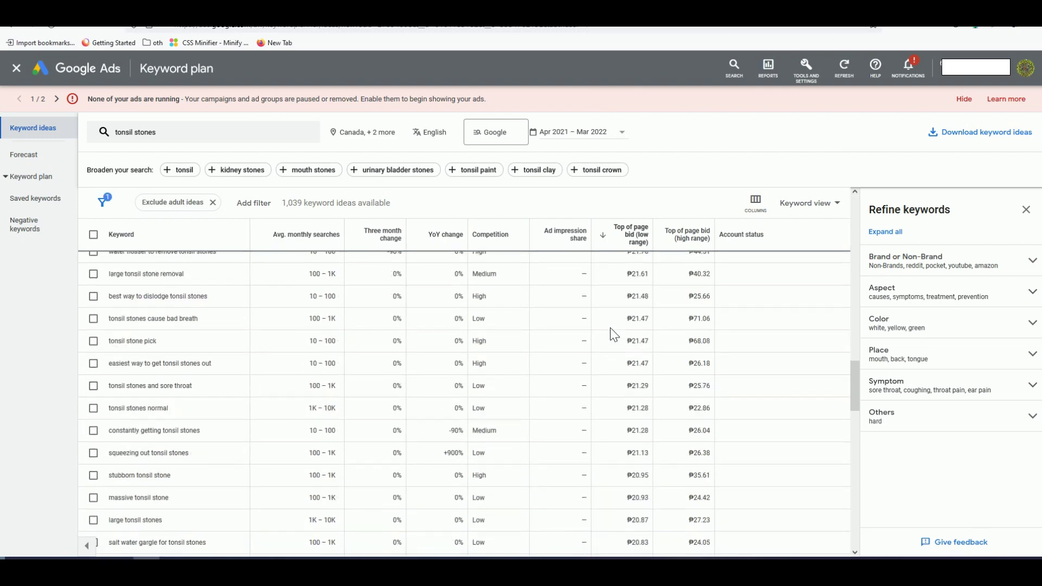
{"action": "scroll", "coordinate": [614, 342], "scroll_direction": "down", "scroll_amount": 10}
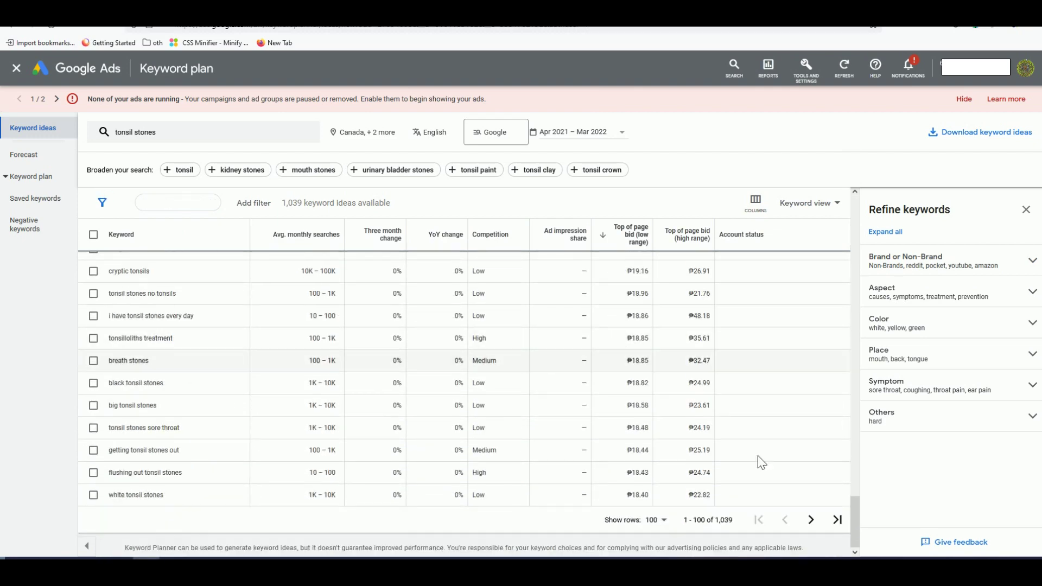
{"action": "left_click", "coordinate": [811, 520]}
{"action": "scroll", "coordinate": [728, 473], "scroll_direction": "up", "scroll_amount": 3}
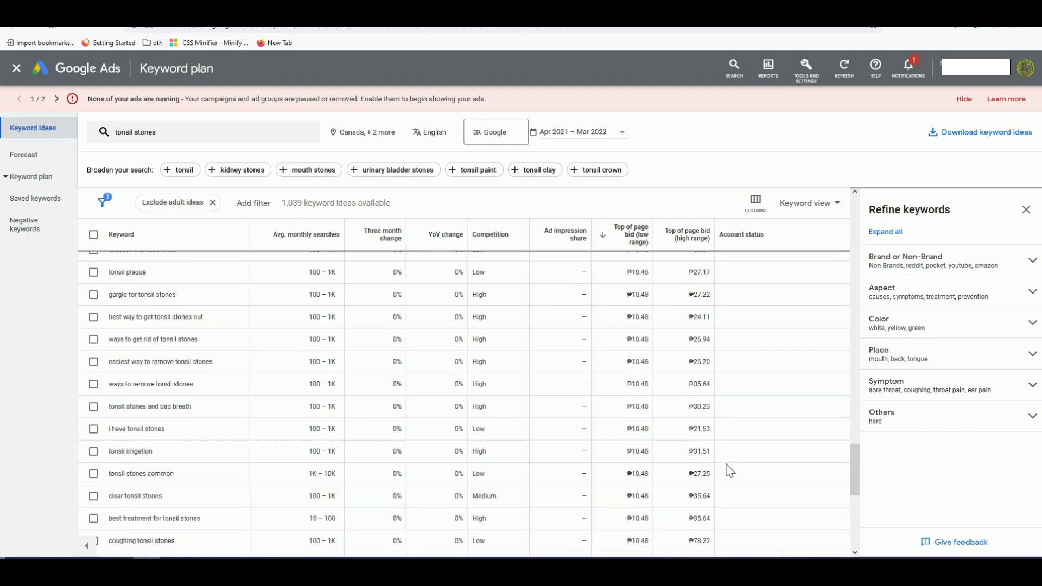
{"action": "scroll", "coordinate": [598, 394], "scroll_direction": "up", "scroll_amount": 10}
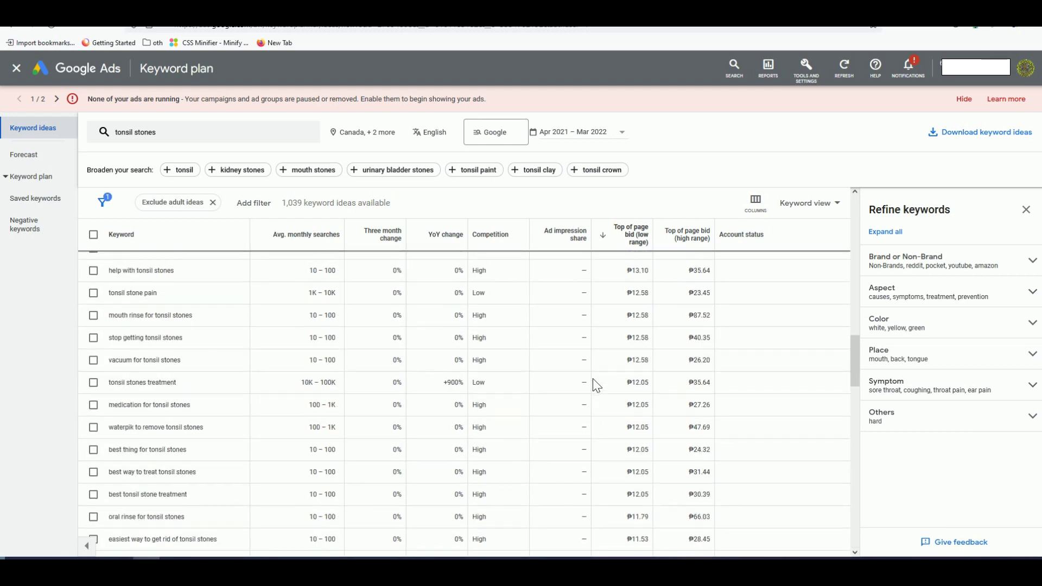
{"action": "scroll", "coordinate": [595, 389], "scroll_direction": "down", "scroll_amount": 8}
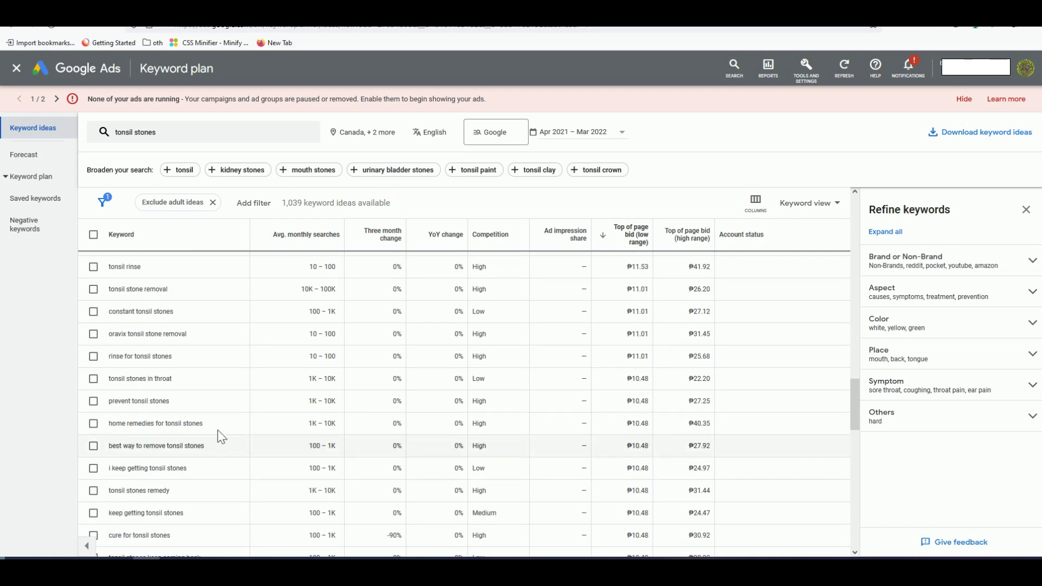
{"action": "left_click_drag", "start_coordinate": [203, 424], "coordinate": [112, 424]}
{"action": "right_click", "coordinate": [117, 425]}
{"action": "left_click", "coordinate": [133, 435]}
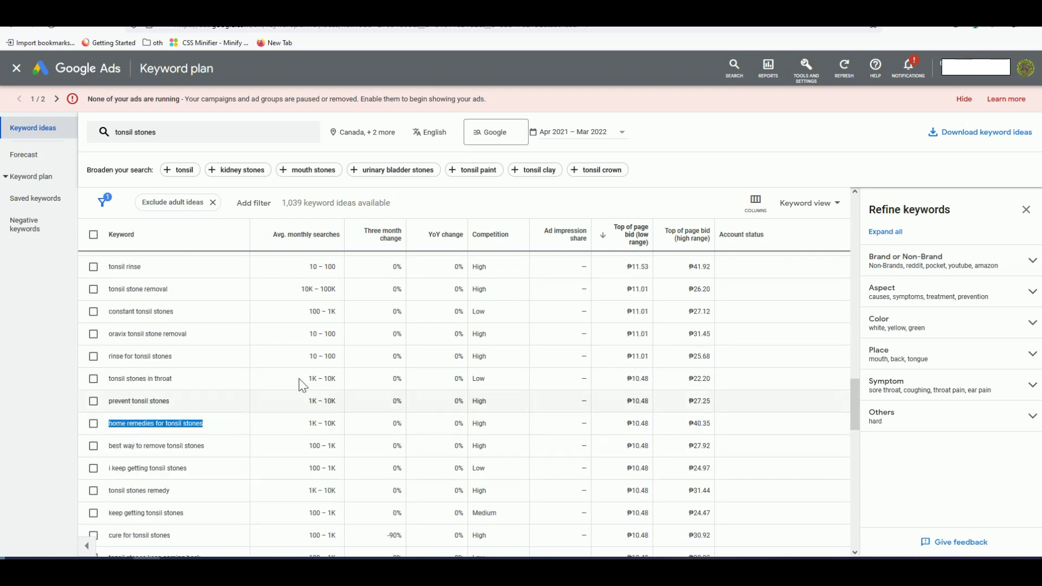
{"action": "key", "text": "alt+Tab"}
{"action": "key", "text": "ctrl+v"}
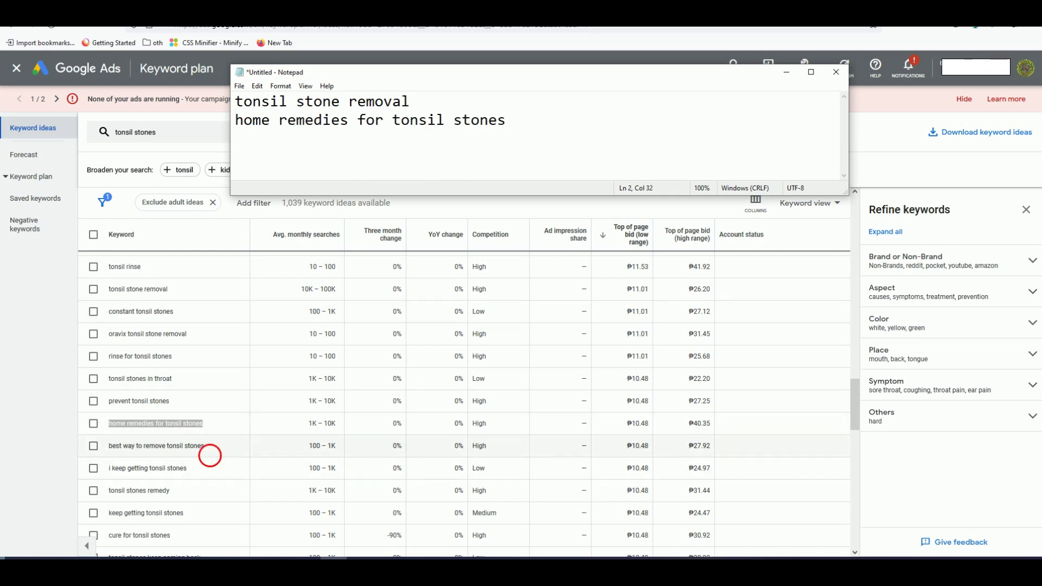
Step: Add 'best way to remove tonsil stones' as line 3 of the Notepad list
{"action": "left_click_drag", "start_coordinate": [210, 454], "coordinate": [112, 454]}
{"action": "right_click", "coordinate": [120, 445]}
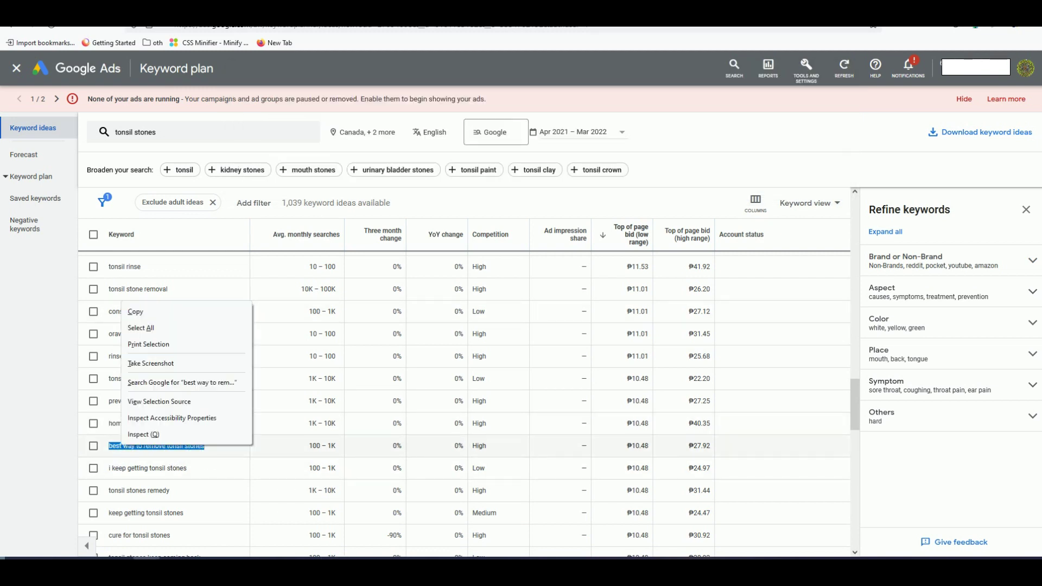
{"action": "left_click", "coordinate": [135, 313]}
{"action": "key", "text": "alt+Tab"}
{"action": "key", "text": "Return"}
{"action": "key", "text": "ctrl+v"}
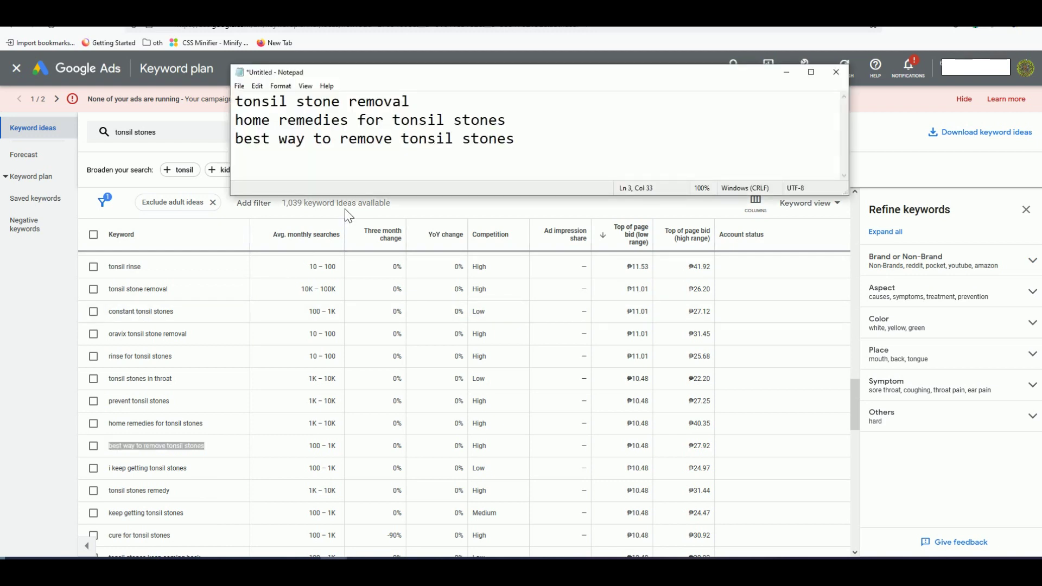
Step: Add 'keep getting tonsil stones' as line 4 of the Notepad list
{"action": "left_click", "coordinate": [346, 211]}
{"action": "scroll", "coordinate": [258, 432], "scroll_direction": "down", "scroll_amount": 2}
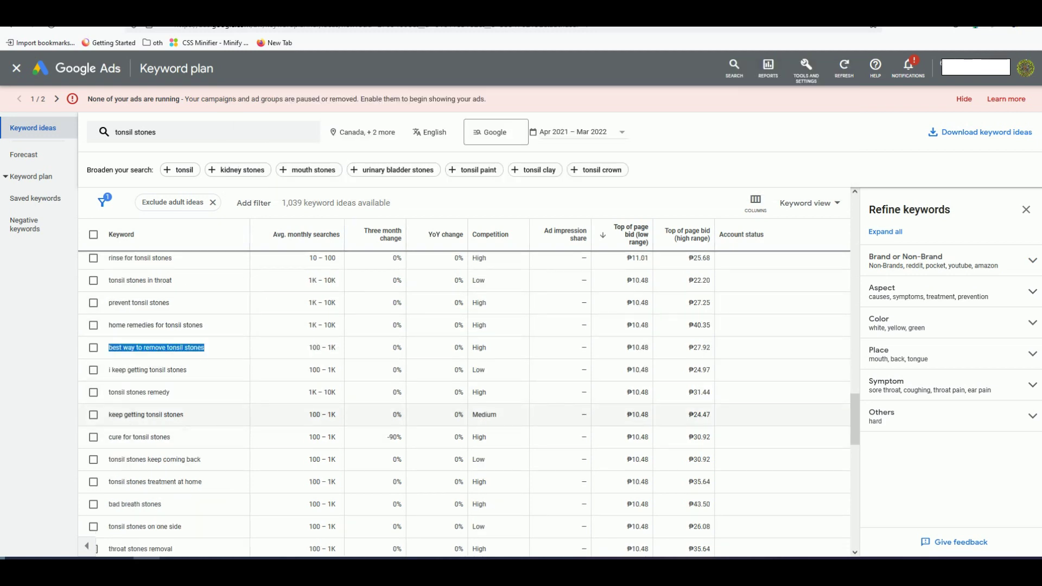
{"action": "left_click_drag", "start_coordinate": [191, 421], "coordinate": [109, 416]}
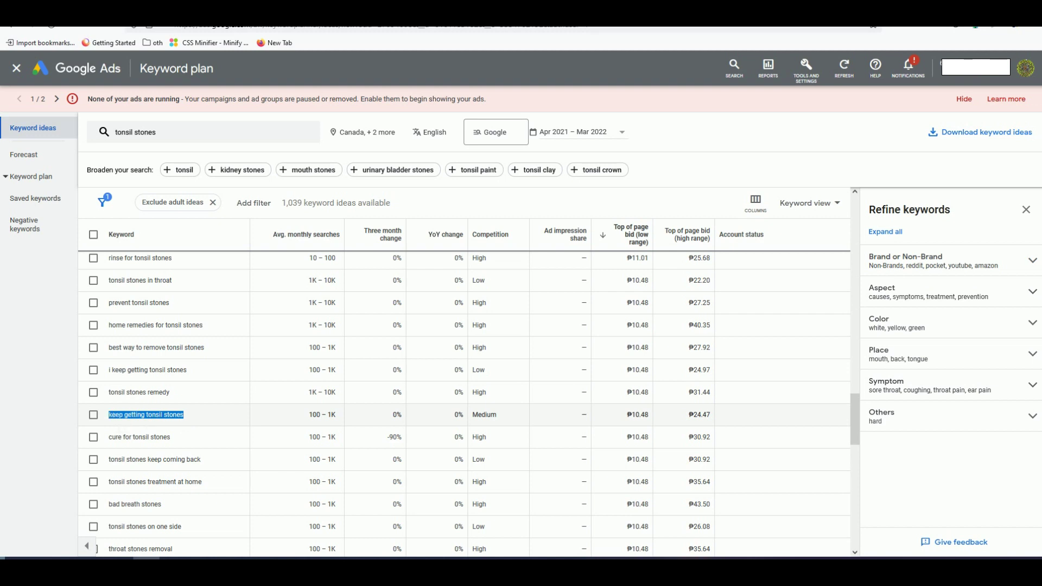
{"action": "right_click", "coordinate": [124, 419]}
{"action": "left_click", "coordinate": [142, 432]}
{"action": "right_click", "coordinate": [176, 412]}
{"action": "left_click", "coordinate": [190, 421]}
{"action": "key", "text": "alt+Tab"}
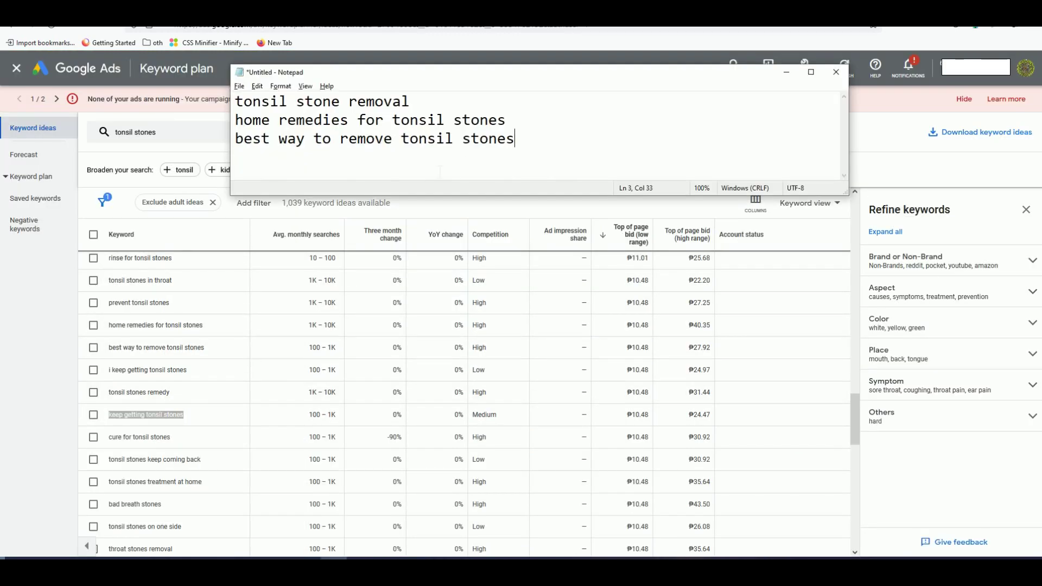
{"action": "key", "text": "Return"}
{"action": "key", "text": "ctrl+v"}
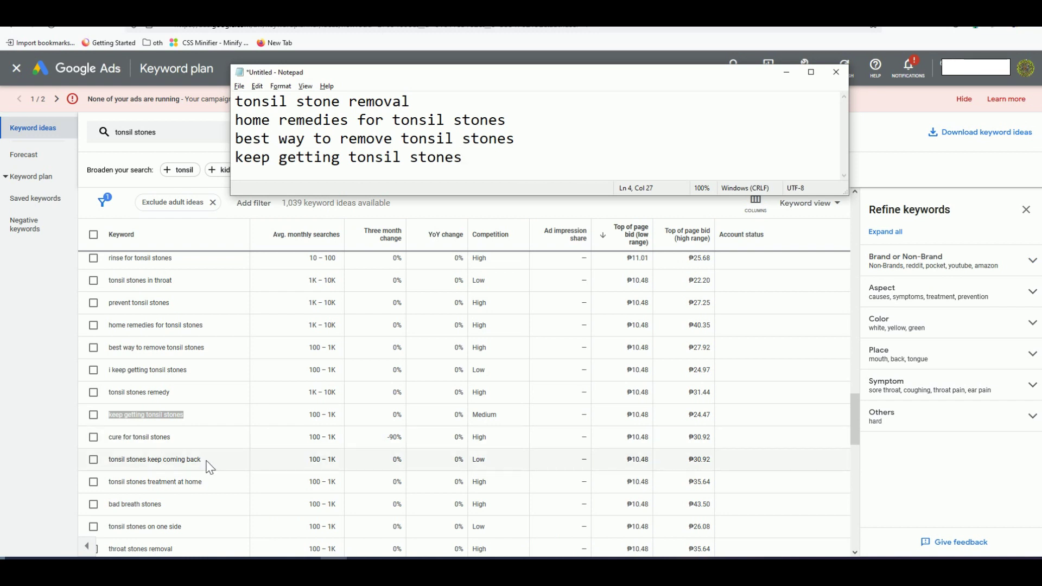
Step: Add 'tonsil stones keep coming back' as the next line of the list
{"action": "left_click_drag", "start_coordinate": [207, 461], "coordinate": [118, 460]}
{"action": "right_click", "coordinate": [118, 460]}
{"action": "left_click", "coordinate": [137, 336]}
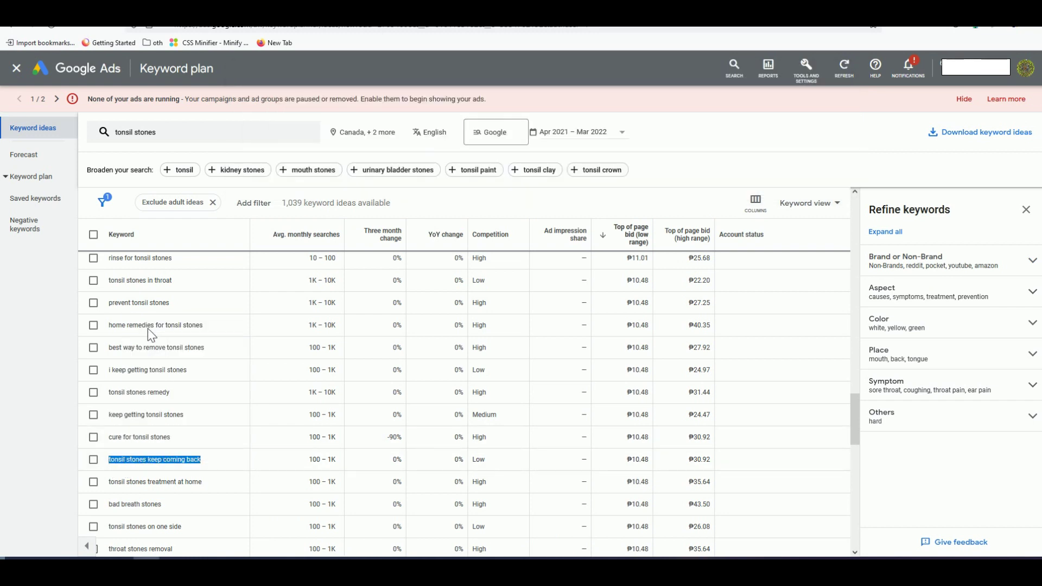
{"action": "key", "text": "alt+Tab"}
{"action": "key", "text": "Return"}
{"action": "key", "text": "ctrl+v"}
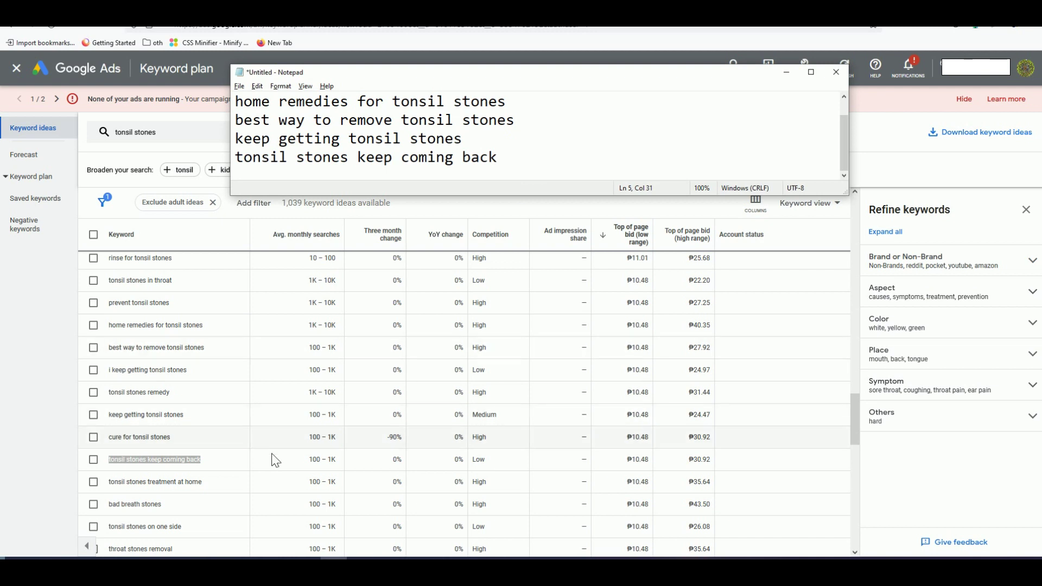
Step: Add 'throat stones removal' to the Notepad keyword list
{"action": "scroll", "coordinate": [179, 480], "scroll_direction": "down", "scroll_amount": 1}
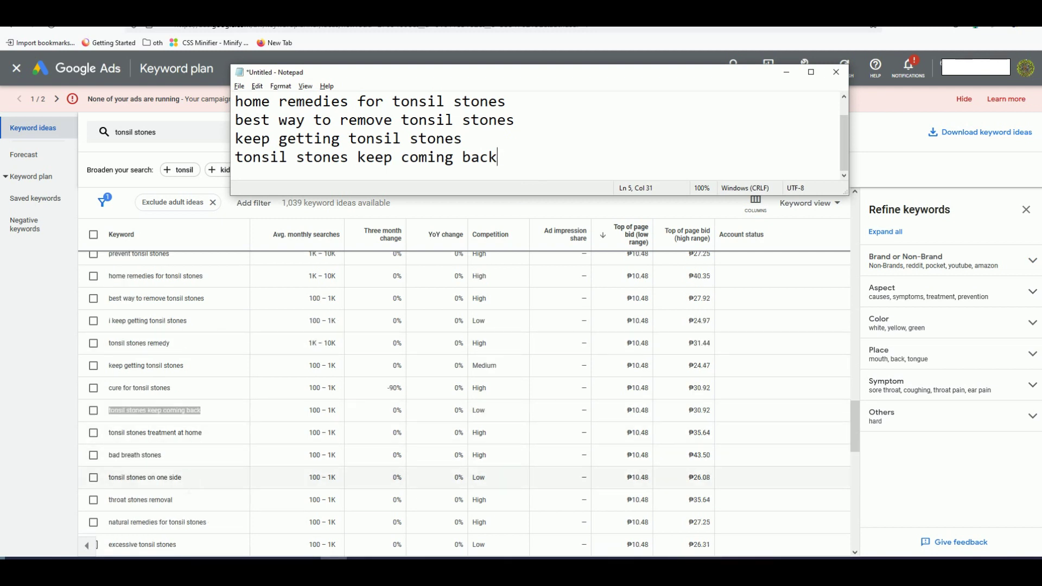
{"action": "left_click", "coordinate": [186, 499]}
{"action": "left_click_drag", "start_coordinate": [182, 499], "coordinate": [115, 500]}
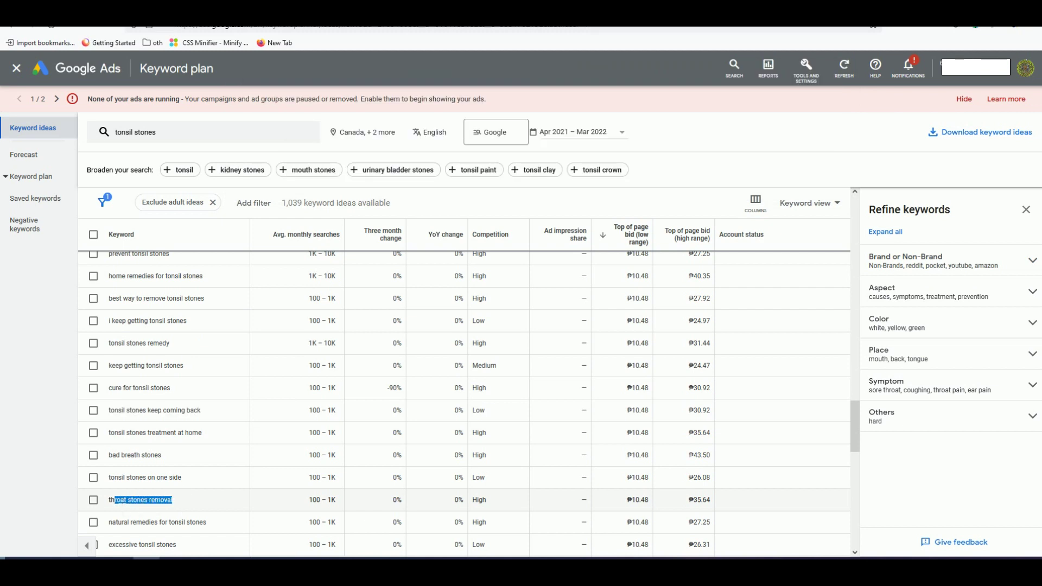
{"action": "right_click", "coordinate": [120, 500]}
{"action": "left_click", "coordinate": [170, 365]}
{"action": "key", "text": "alt+Tab"}
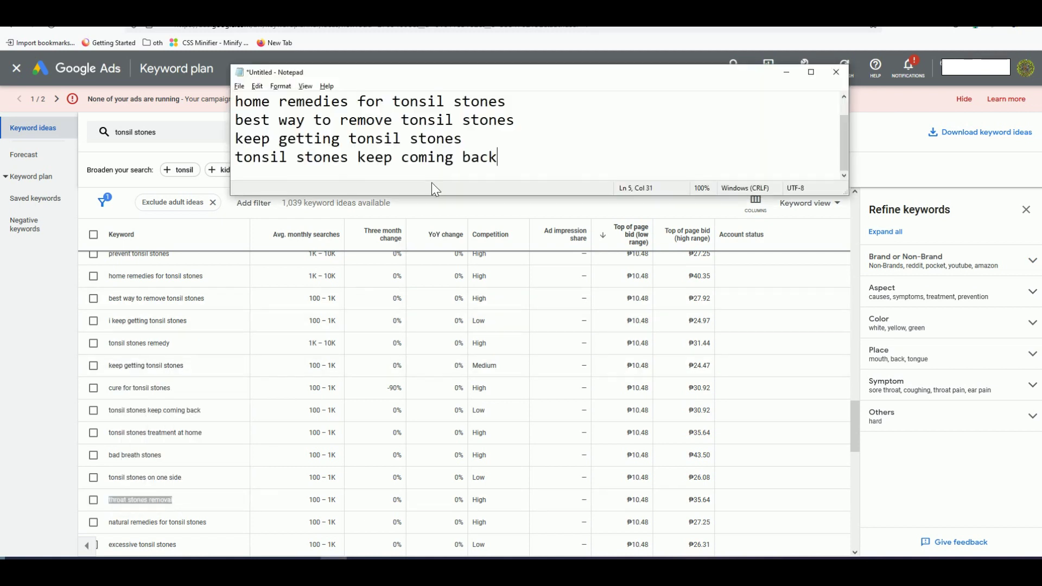
{"action": "key", "text": "Return"}
{"action": "key", "text": "ctrl+v"}
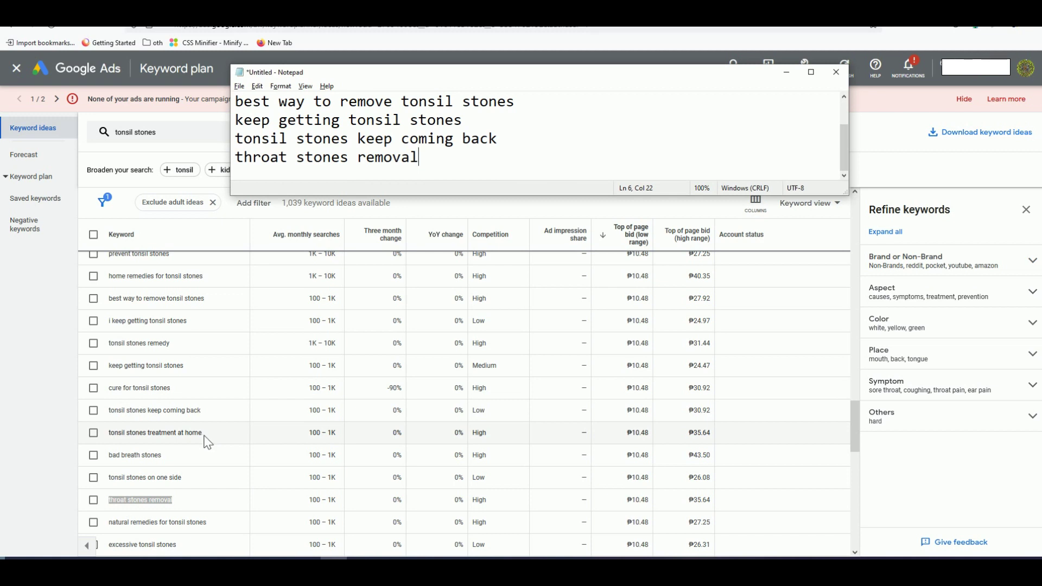
Step: Add 'natural remedies for tonsil stones' to the Notepad keyword list
{"action": "scroll", "coordinate": [217, 462], "scroll_direction": "down", "scroll_amount": 1}
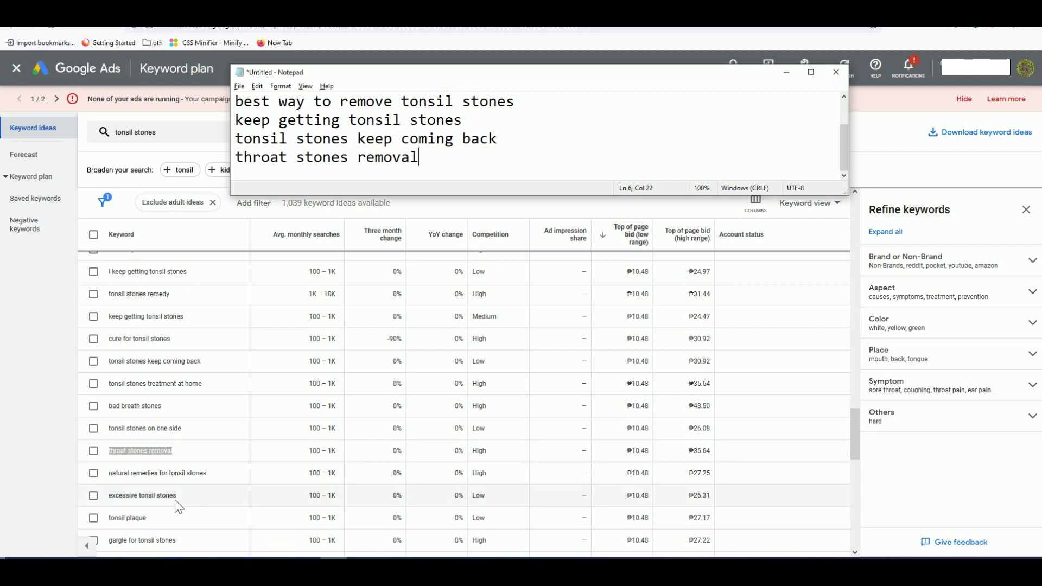
{"action": "left_click", "coordinate": [216, 480]}
{"action": "left_click_drag", "start_coordinate": [214, 478], "coordinate": [112, 473]}
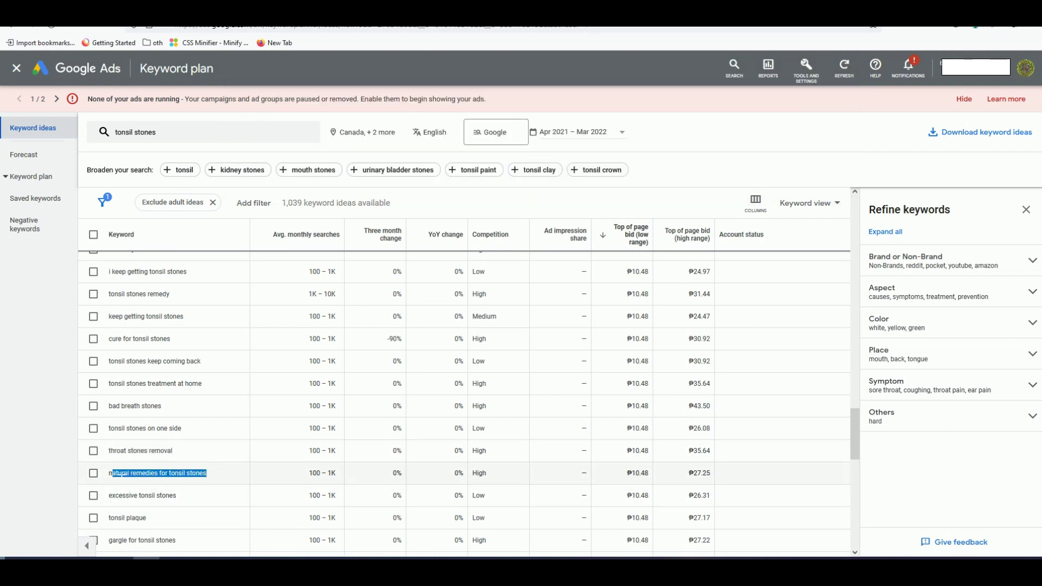
{"action": "right_click", "coordinate": [124, 474]}
{"action": "left_click", "coordinate": [143, 337]}
{"action": "key", "text": "alt+Tab"}
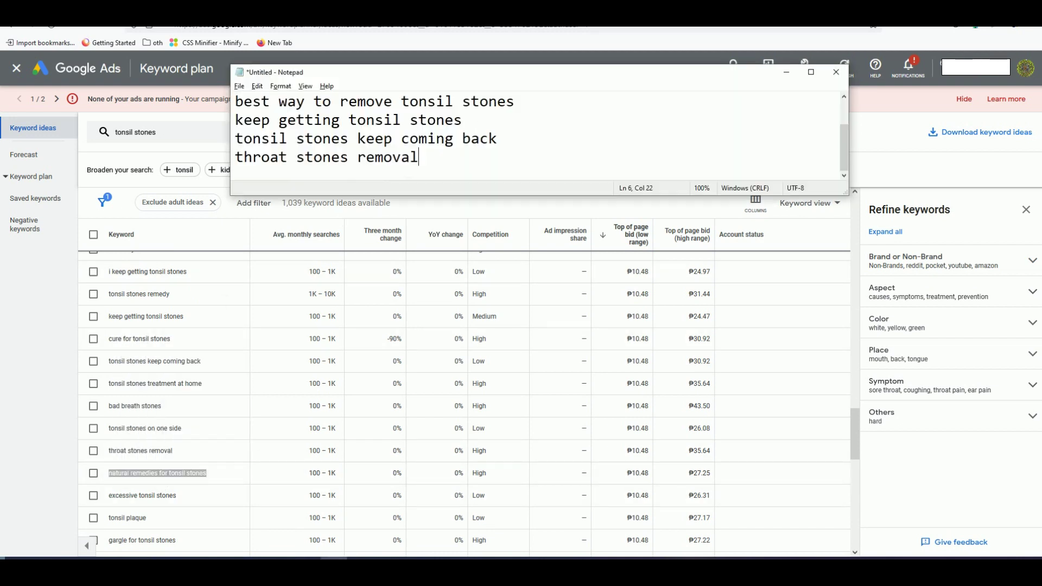
{"action": "key", "text": "Return"}
{"action": "key", "text": "ctrl+v"}
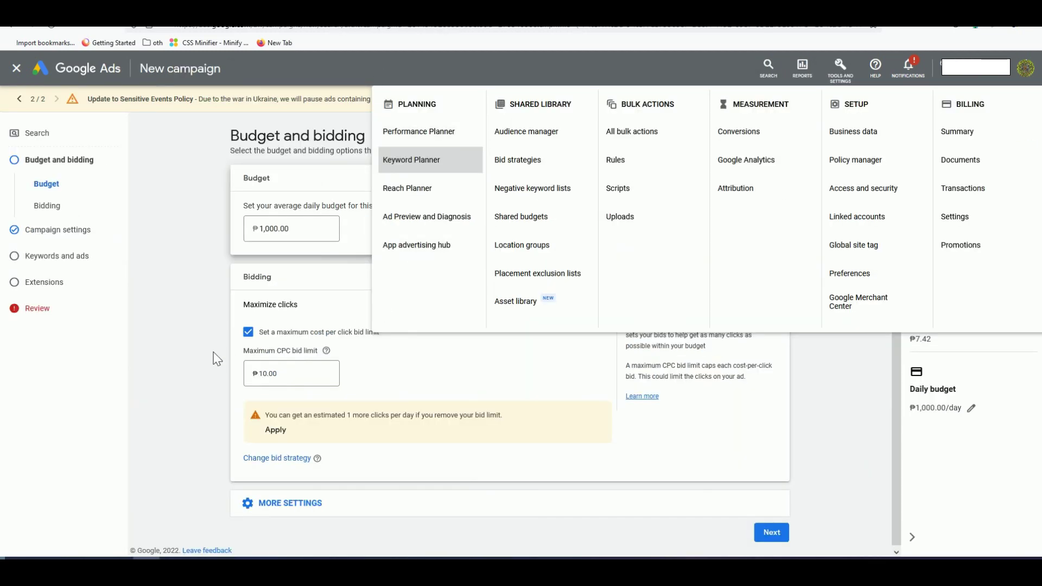
Step: Dismiss the Tools menu and review the ₱1,000.00 daily budget with ₱10.00 max CPC
{"action": "left_click", "coordinate": [233, 346]}
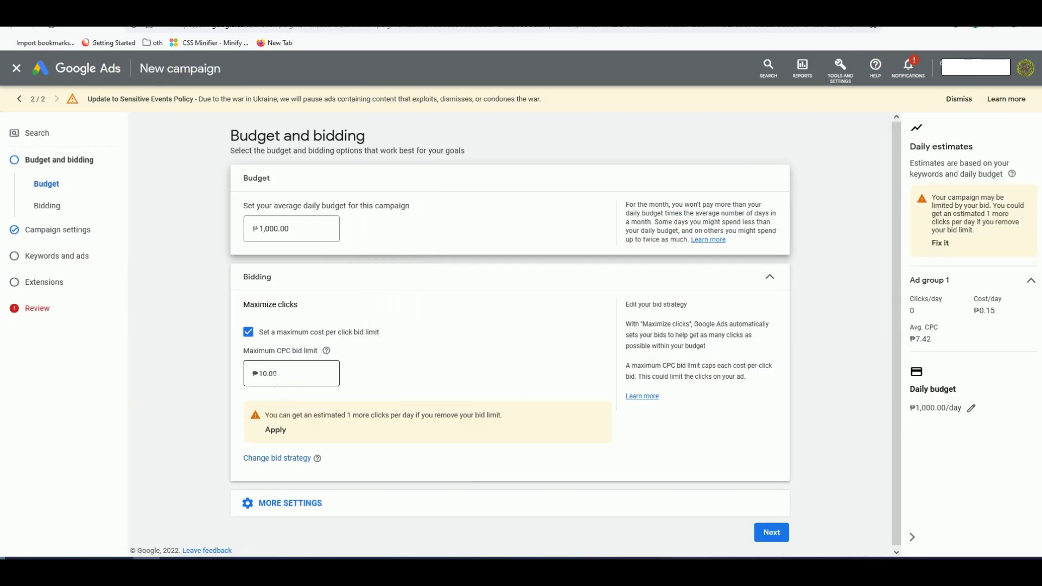
{"action": "scroll", "coordinate": [387, 354], "scroll_direction": "down", "scroll_amount": 1}
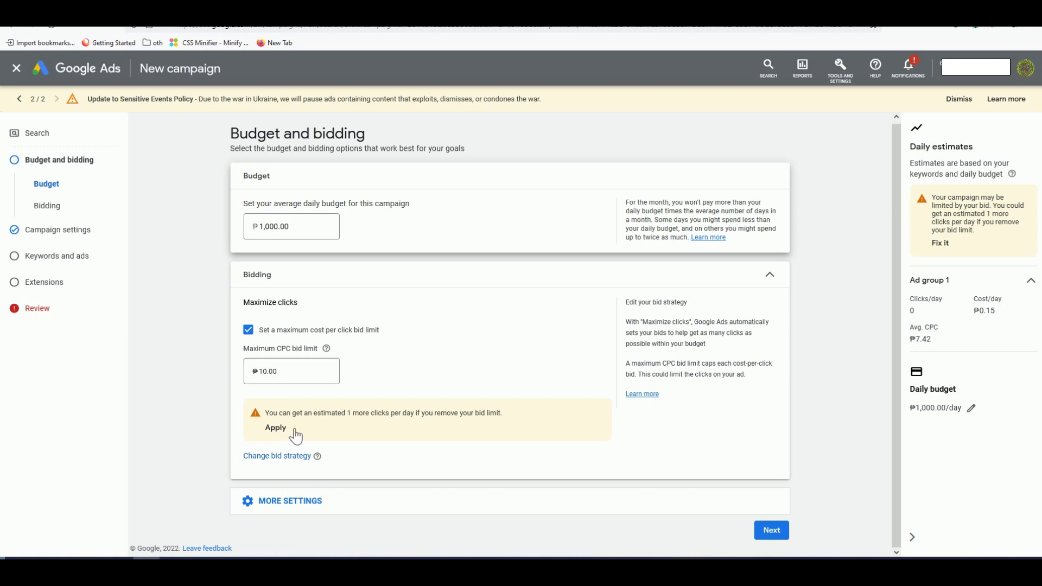
Step: In campaign settings, untick Include Google Display Network
{"action": "left_click", "coordinate": [781, 535]}
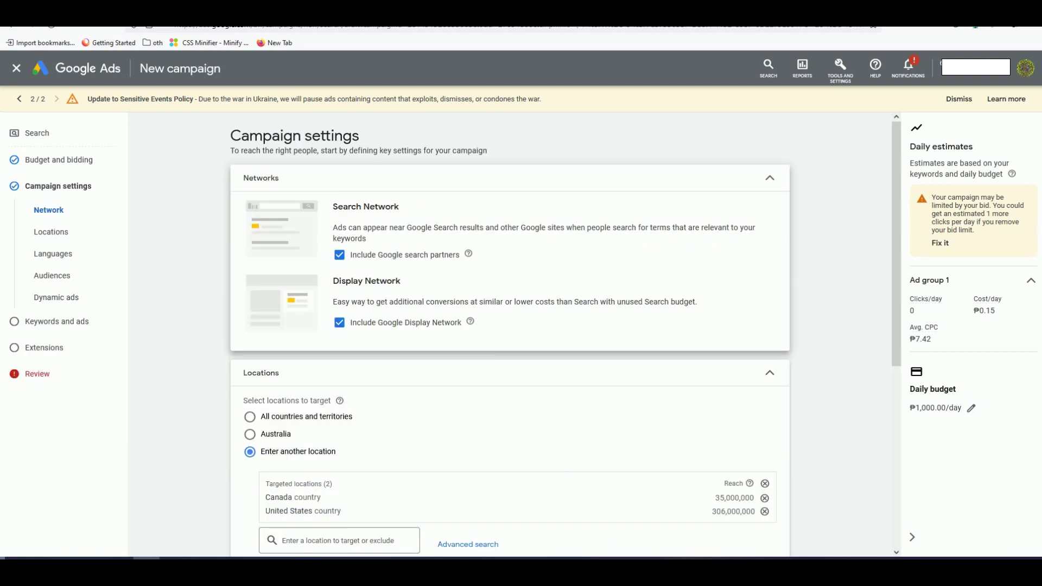
{"action": "left_click", "coordinate": [340, 323]}
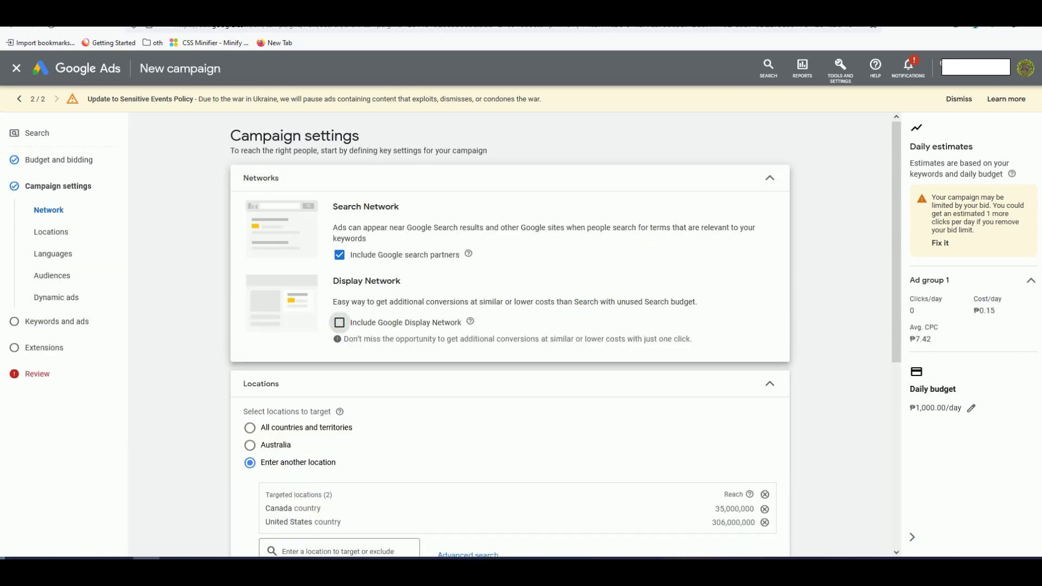
{"action": "scroll", "coordinate": [456, 266], "scroll_direction": "down", "scroll_amount": 1}
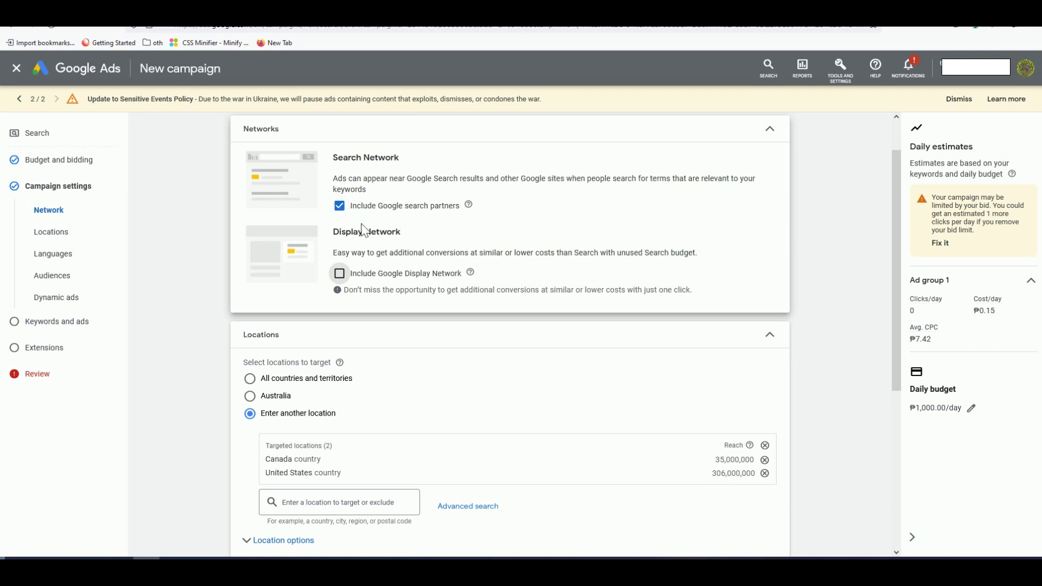
{"action": "scroll", "coordinate": [444, 284], "scroll_direction": "down", "scroll_amount": 1}
{"action": "scroll", "coordinate": [444, 284], "scroll_direction": "up", "scroll_amount": 1}
{"action": "scroll", "coordinate": [326, 413], "scroll_direction": "down", "scroll_amount": 1}
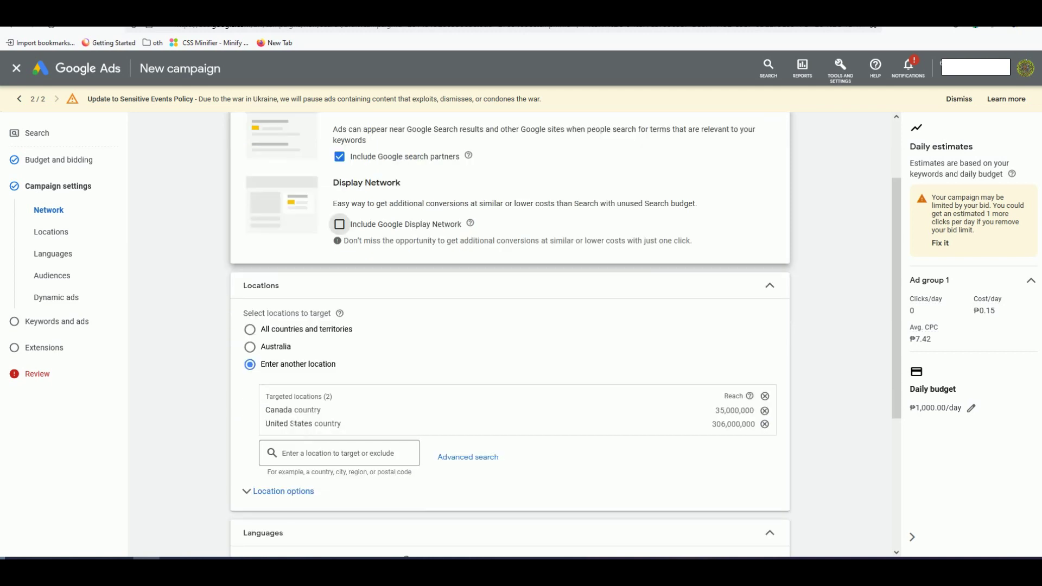
Step: Add United Kingdom as a targeted location alongside Canada and United States
{"action": "left_click", "coordinate": [307, 462]}
{"action": "type", "text": "u"}
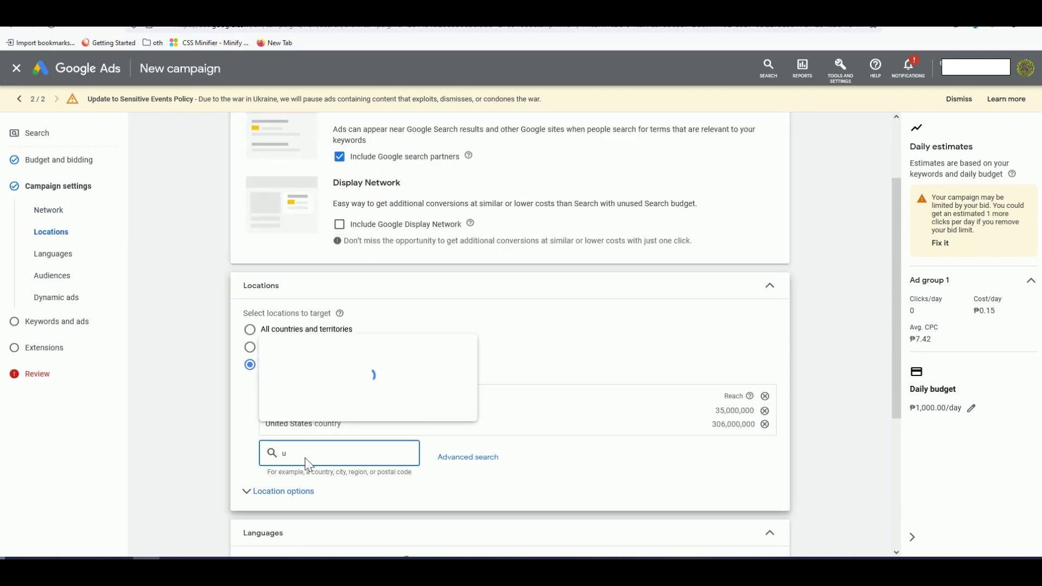
{"action": "type", "text": "nited"}
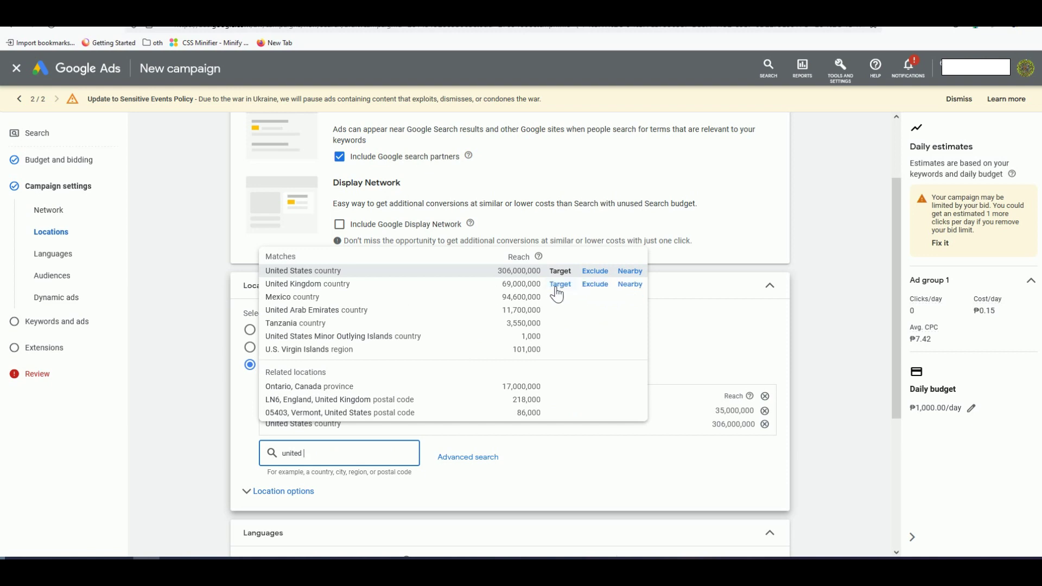
{"action": "left_click", "coordinate": [561, 284]}
{"action": "scroll", "coordinate": [203, 382], "scroll_direction": "down", "scroll_amount": 4}
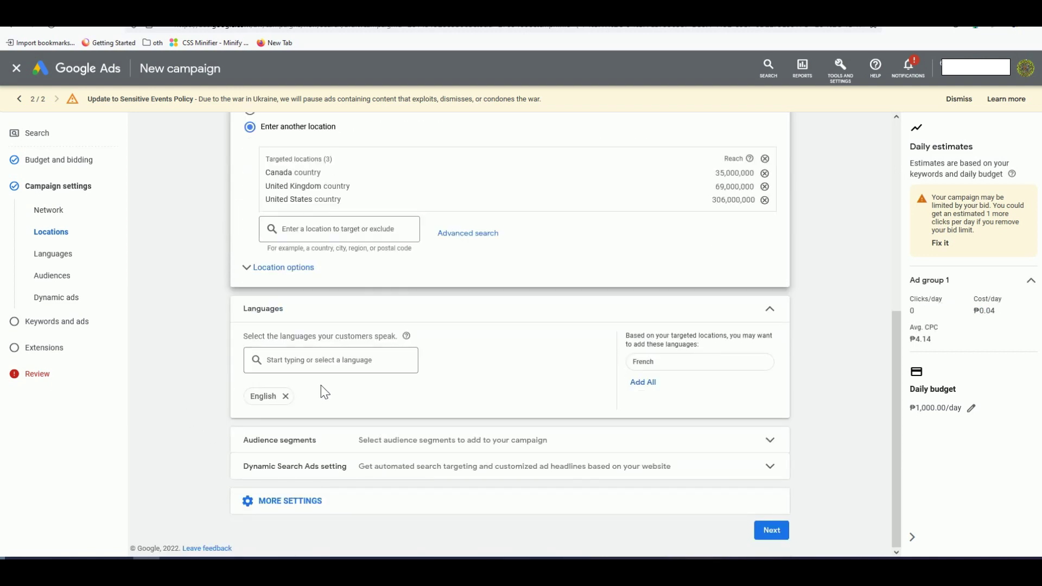
{"action": "scroll", "coordinate": [472, 386], "scroll_direction": "up", "scroll_amount": 1}
{"action": "scroll", "coordinate": [662, 420], "scroll_direction": "up", "scroll_amount": 3}
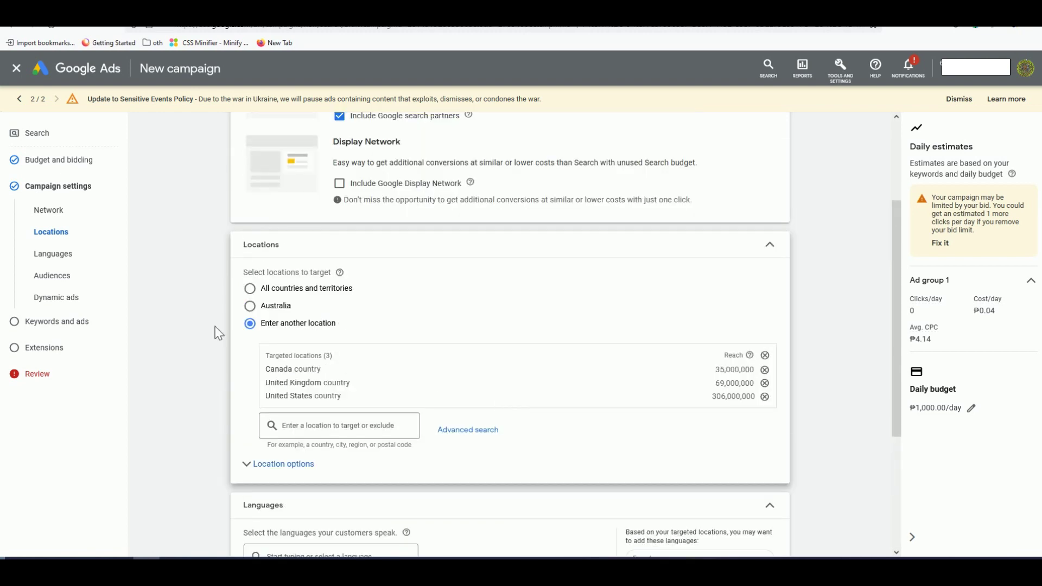
{"action": "scroll", "coordinate": [760, 414], "scroll_direction": "down", "scroll_amount": 4}
{"action": "left_click", "coordinate": [772, 531]}
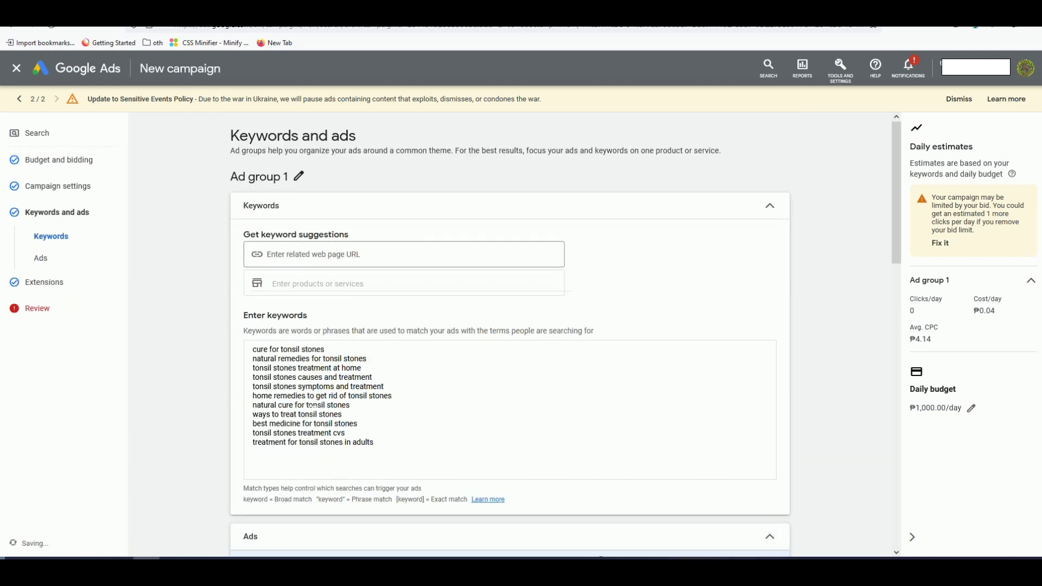
Step: Swap Ad group 1's keyword box for the seven Notepad keywords, estimating 2 clicks/day at ₱6.75 CPC
{"action": "left_click", "coordinate": [314, 424]}
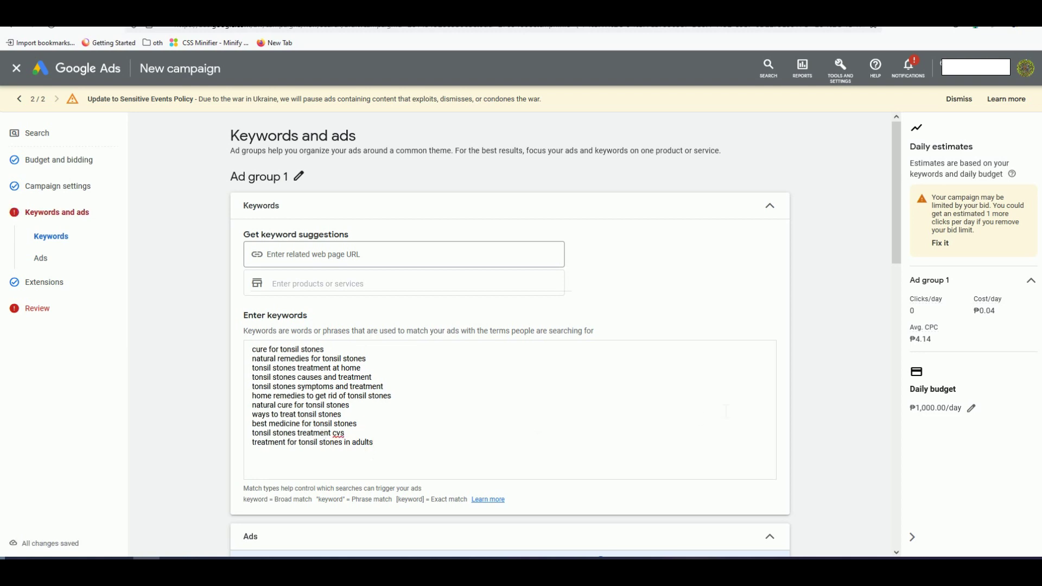
{"action": "key", "text": "alt+Tab"}
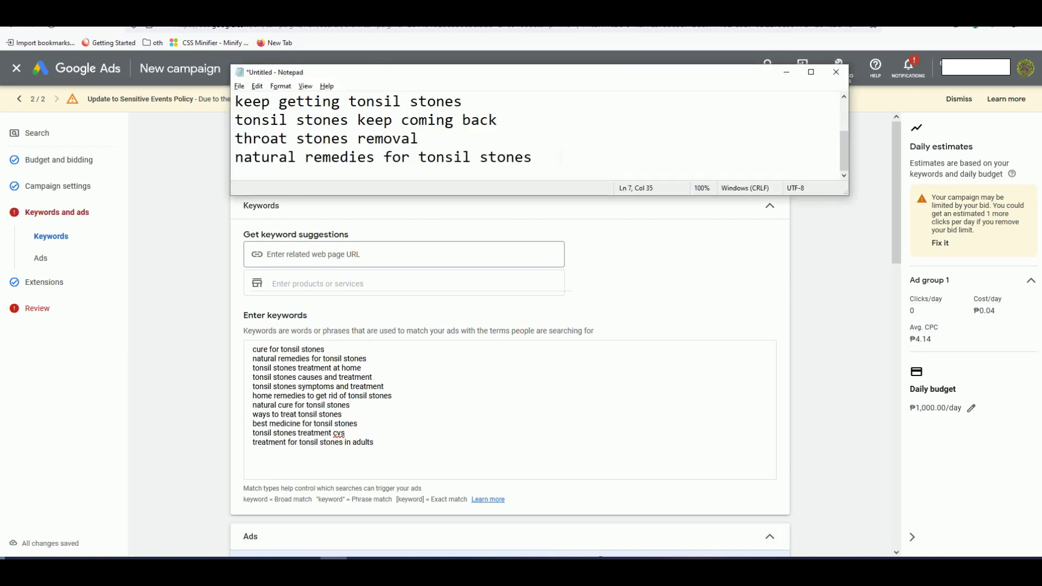
{"action": "key", "text": "ctrl+a"}
{"action": "key", "text": "alt+Tab"}
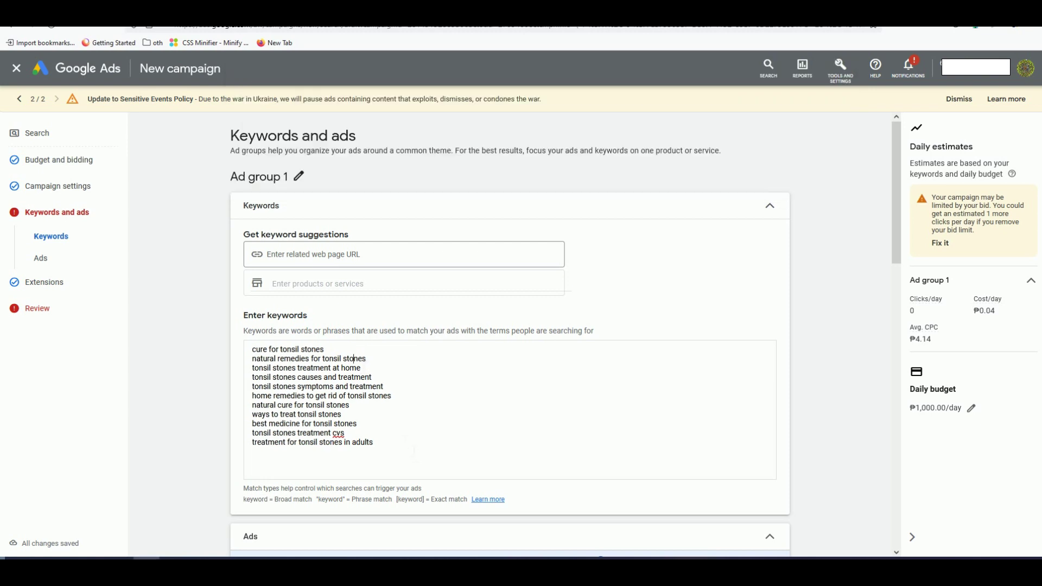
{"action": "left_click_drag", "start_coordinate": [402, 450], "coordinate": [260, 349]}
{"action": "key", "text": "BackSpace"}
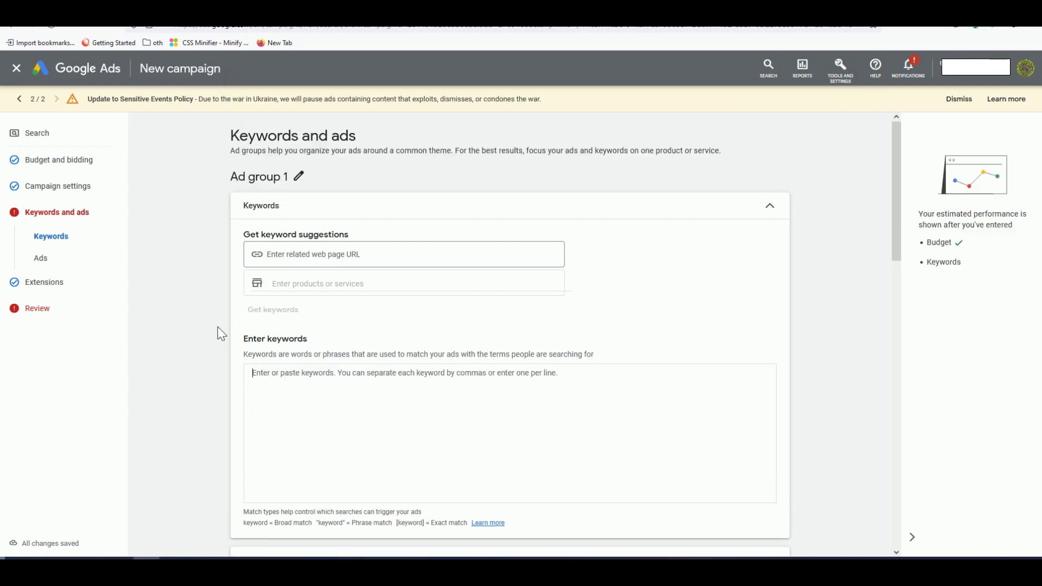
{"action": "key", "text": "ctrl+v"}
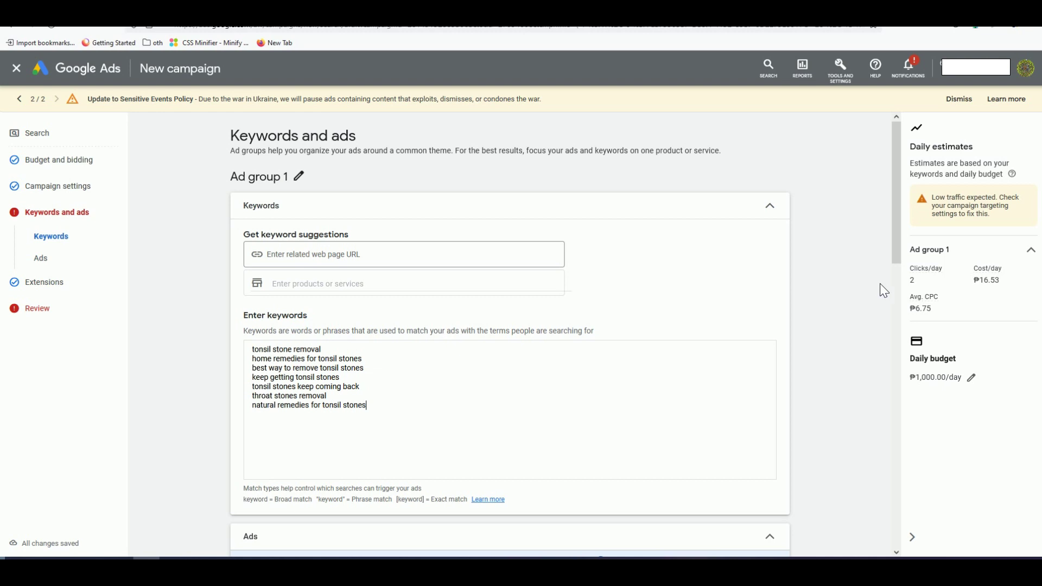
{"action": "scroll", "coordinate": [846, 292], "scroll_direction": "down", "scroll_amount": 2}
{"action": "scroll", "coordinate": [847, 292], "scroll_direction": "up", "scroll_amount": 2}
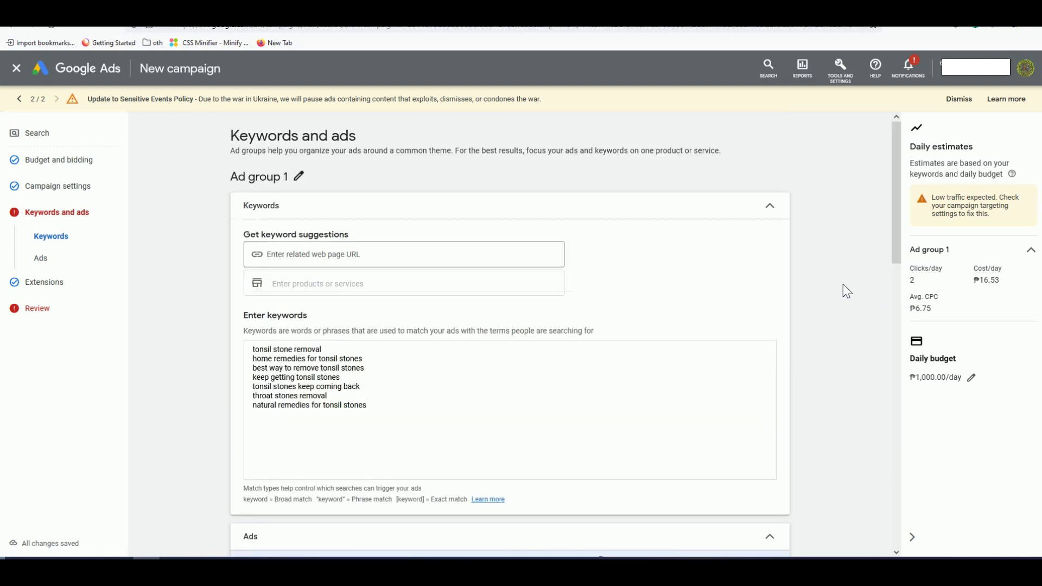
{"action": "scroll", "coordinate": [844, 285], "scroll_direction": "down", "scroll_amount": 5}
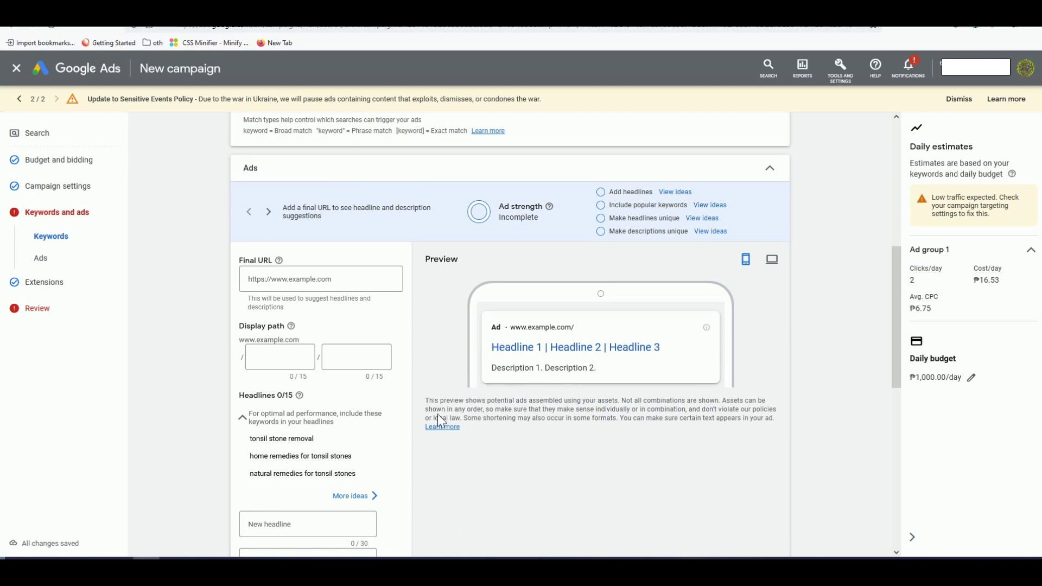
Step: Set the ad's final URL to the deals.itrendworld.com/tonsilwell landing page
{"action": "left_click", "coordinate": [288, 287]}
{"action": "left_click", "coordinate": [336, 16]}
{"action": "left_click", "coordinate": [271, 25]}
{"action": "right_click", "coordinate": [282, 25]}
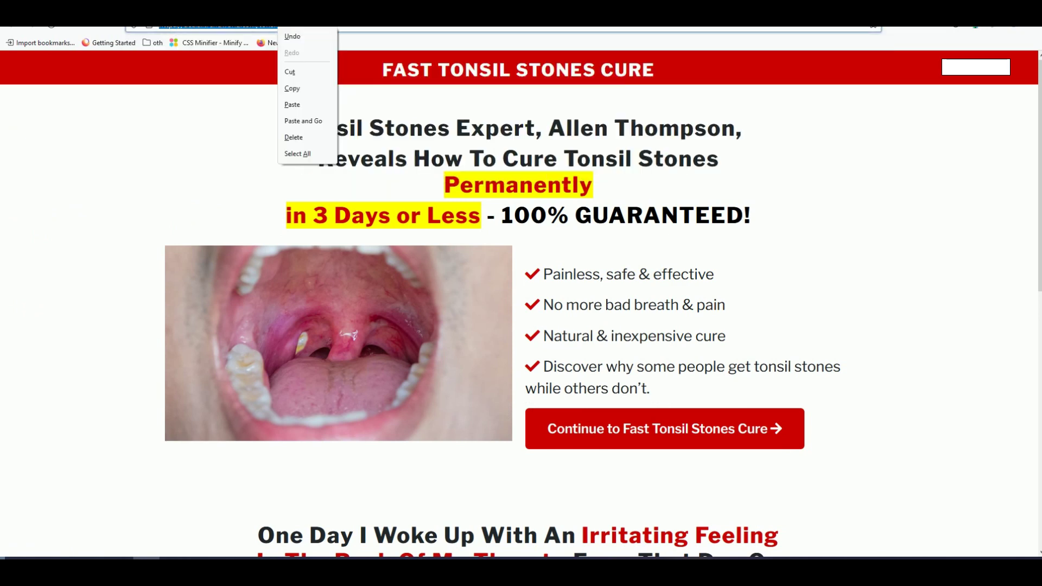
{"action": "left_click", "coordinate": [299, 87]}
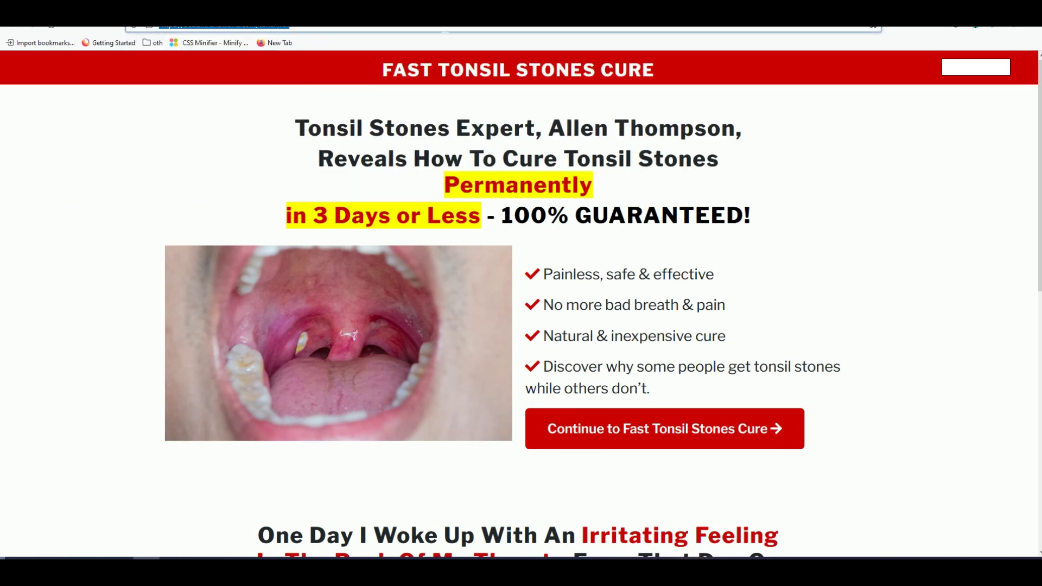
{"action": "key", "text": "ctrl+Tab"}
{"action": "left_click", "coordinate": [277, 281]}
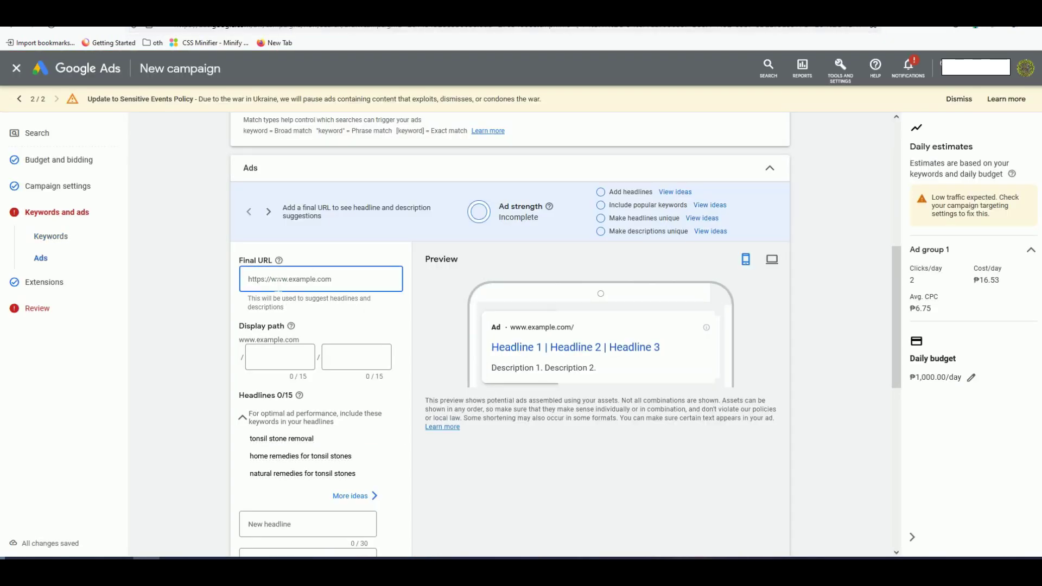
{"action": "type", "text": "https://deals.itrendworld.com/tonsilwell"}
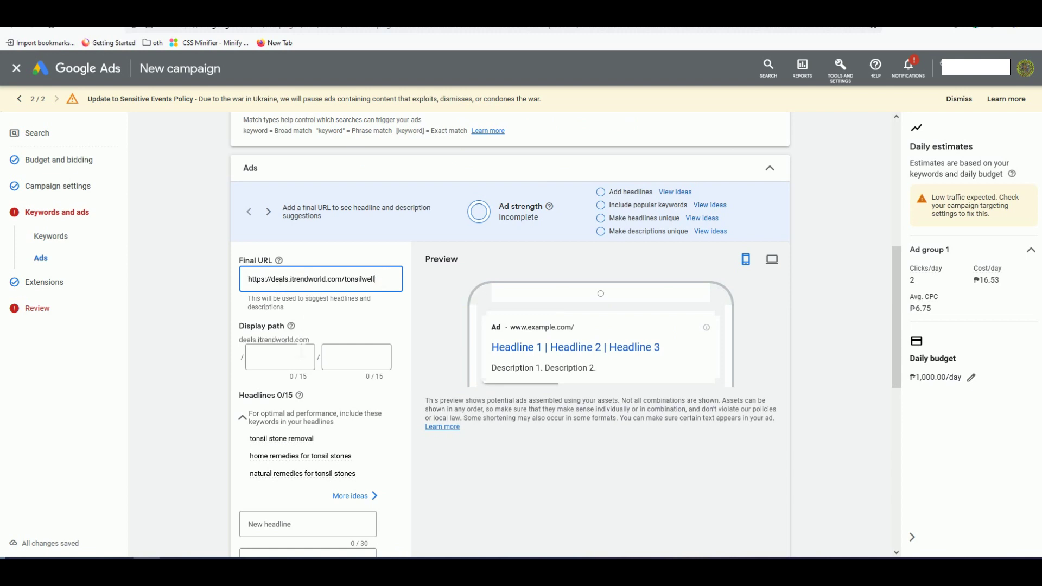
Step: Enter 'tonsilwell' as the ad's first display path
{"action": "double_click", "coordinate": [373, 280]}
{"action": "key", "text": "ctrl+c"}
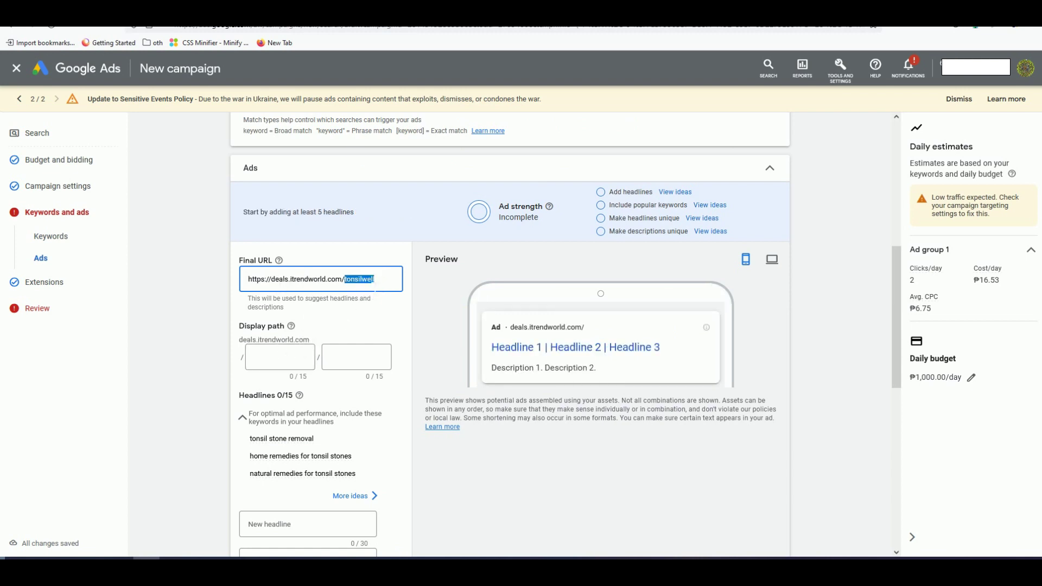
{"action": "left_click", "coordinate": [267, 356]}
{"action": "key", "text": "ctrl+v"}
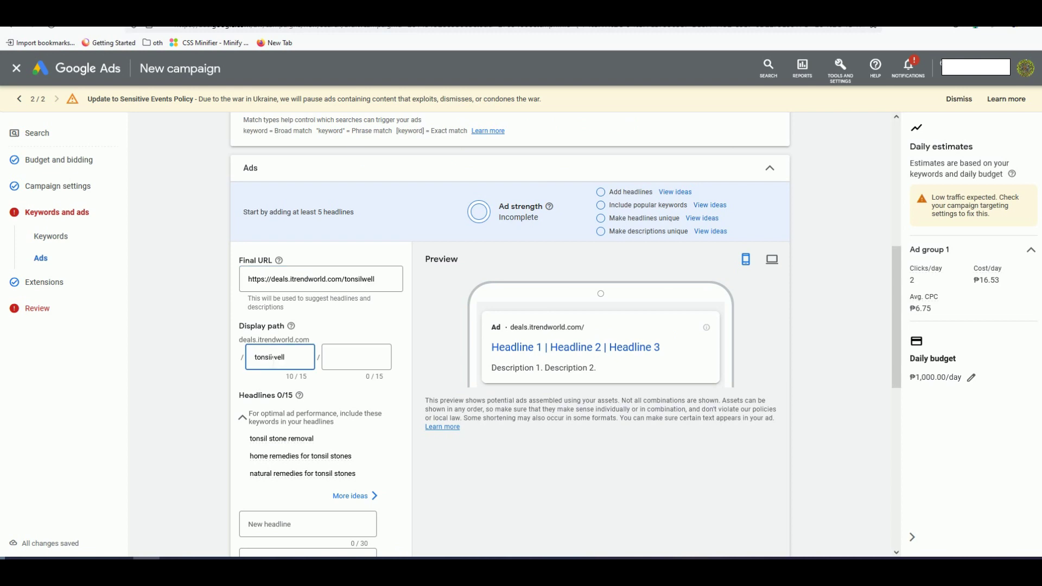
{"action": "left_click", "coordinate": [222, 342]}
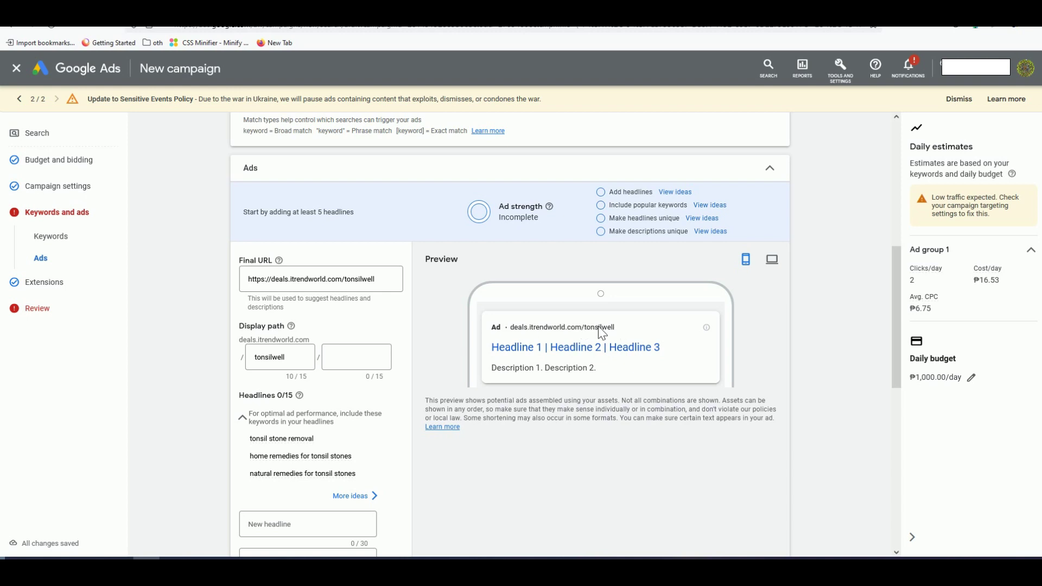
{"action": "scroll", "coordinate": [526, 330], "scroll_direction": "down", "scroll_amount": 2}
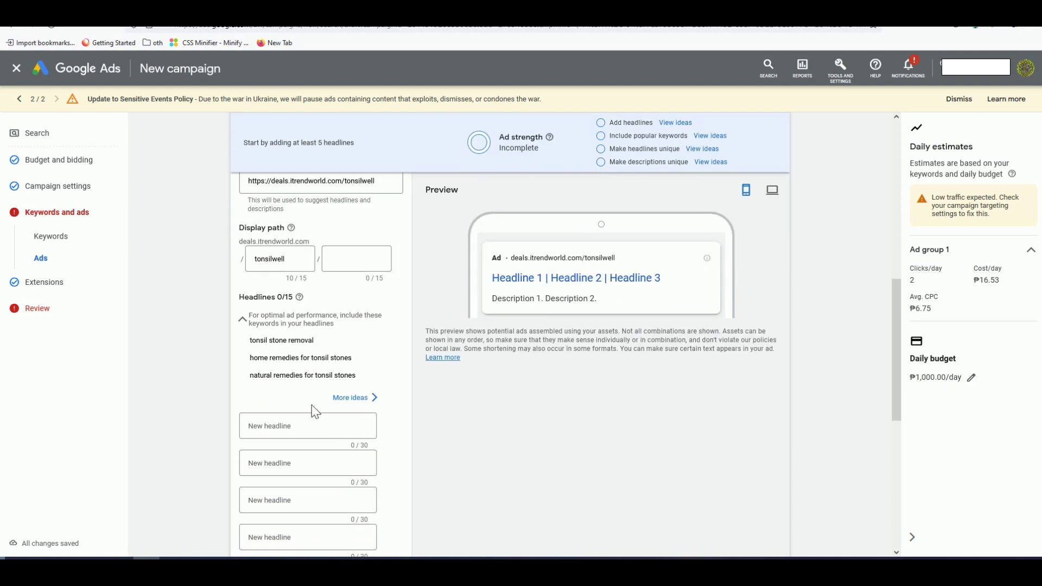
{"action": "scroll", "coordinate": [300, 402], "scroll_direction": "down", "scroll_amount": 1}
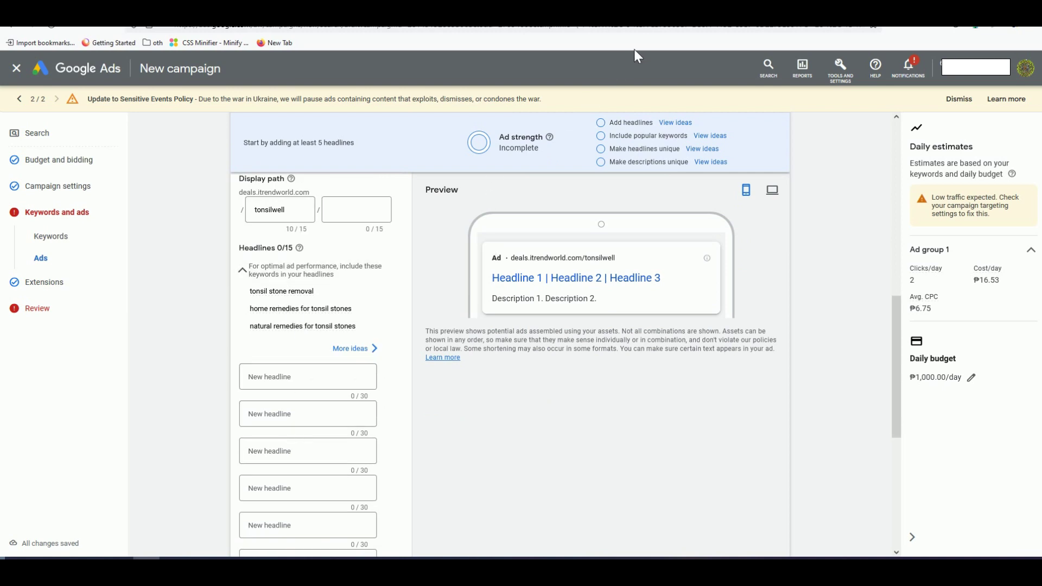
Step: Copy 'How To Cure Tonsil Stones' from the landing page into headline 1
{"action": "left_click", "coordinate": [644, 23]}
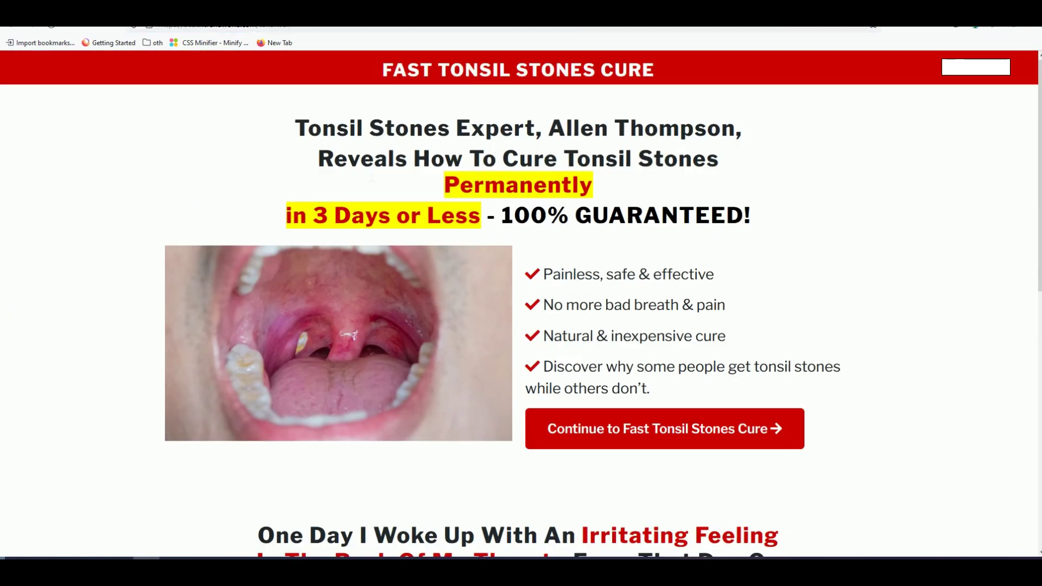
{"action": "scroll", "coordinate": [350, 162], "scroll_direction": "down", "scroll_amount": 2}
{"action": "scroll", "coordinate": [435, 174], "scroll_direction": "up", "scroll_amount": 2}
{"action": "left_click_drag", "start_coordinate": [504, 161], "coordinate": [600, 160]}
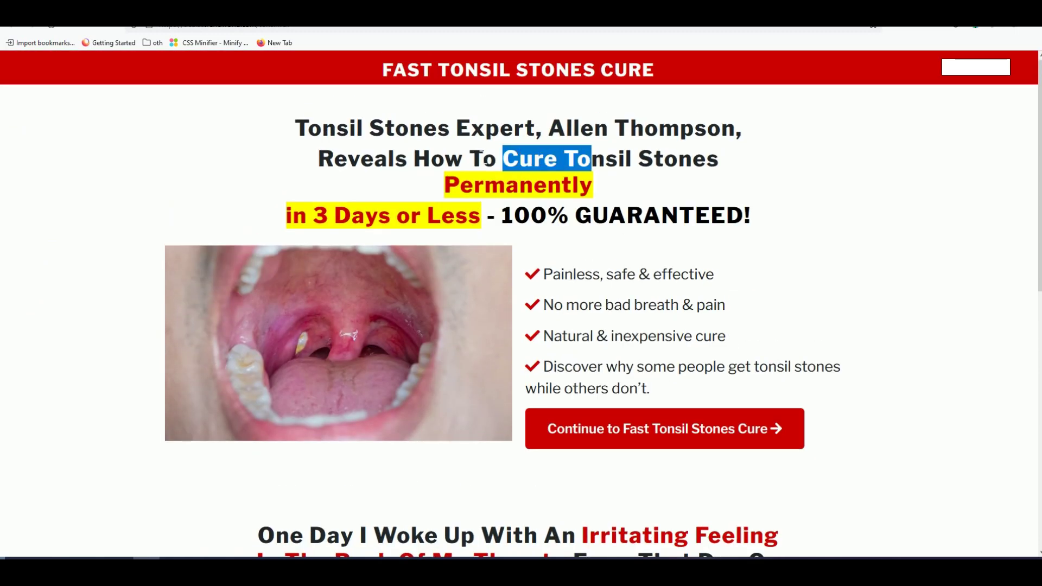
{"action": "left_click_drag", "start_coordinate": [414, 162], "coordinate": [719, 162]}
{"action": "right_click", "coordinate": [697, 158]}
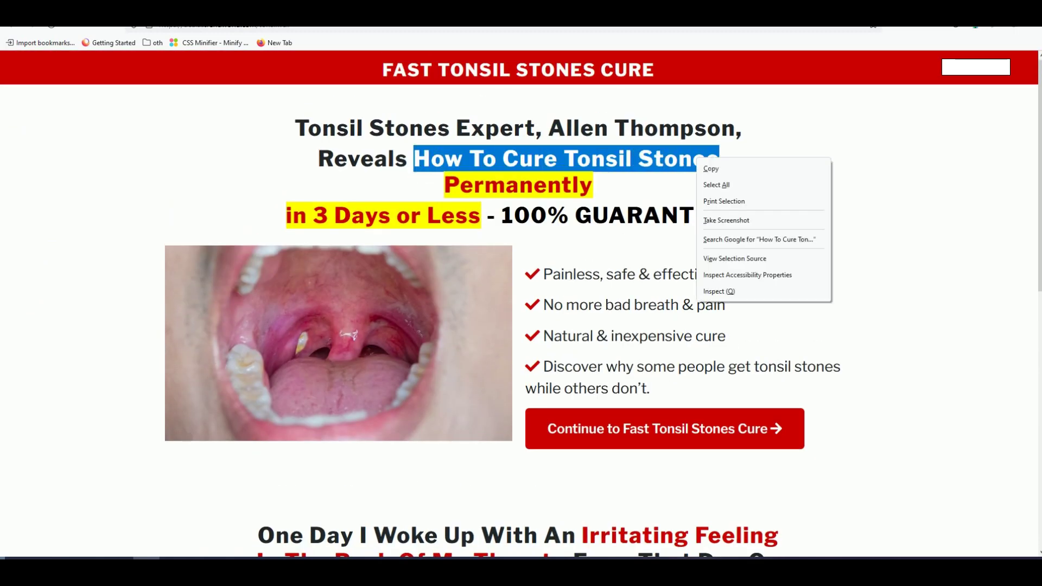
{"action": "left_click", "coordinate": [715, 169]}
{"action": "key", "text": "ctrl+Tab"}
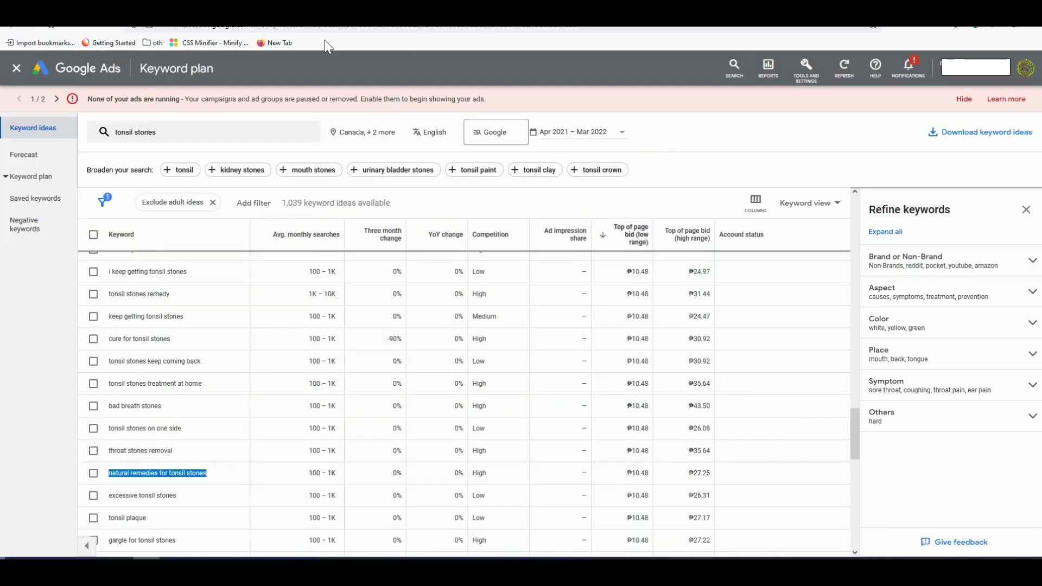
{"action": "key", "text": "ctrl+Tab"}
{"action": "left_click", "coordinate": [286, 380]}
{"action": "key", "text": "ctrl+v"}
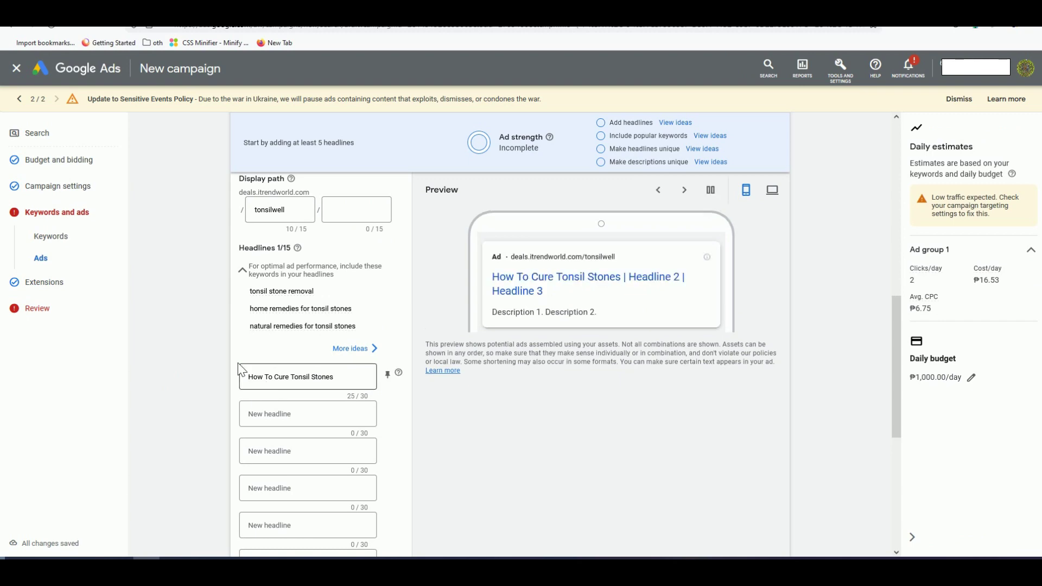
Step: Look over the landing page's guarantee text and bullets for more headline copy
{"action": "key", "text": "ctrl+Tab"}
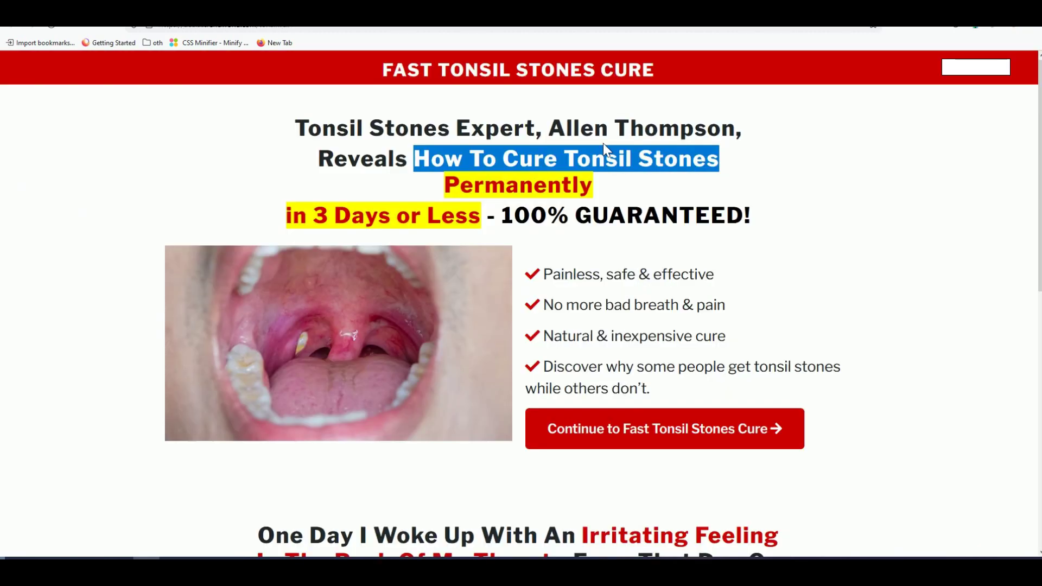
{"action": "scroll", "coordinate": [588, 242], "scroll_direction": "down", "scroll_amount": 2}
{"action": "scroll", "coordinate": [509, 218], "scroll_direction": "up", "scroll_amount": 2}
{"action": "double_click", "coordinate": [491, 192]}
{"action": "left_click", "coordinate": [338, 220]}
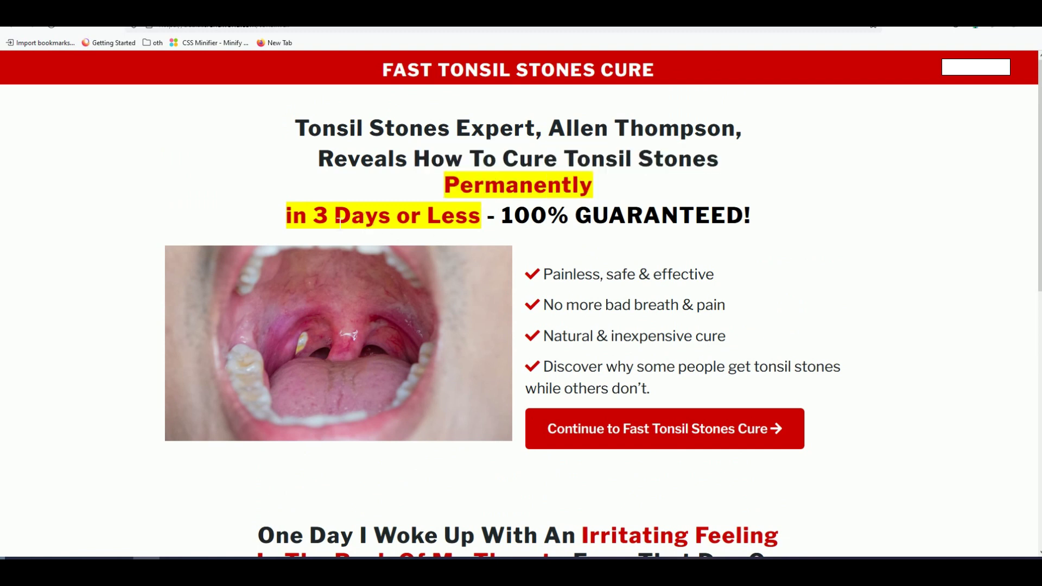
{"action": "left_click_drag", "start_coordinate": [495, 217], "coordinate": [601, 235]}
{"action": "left_click", "coordinate": [603, 237]}
{"action": "triple_click", "coordinate": [658, 345]}
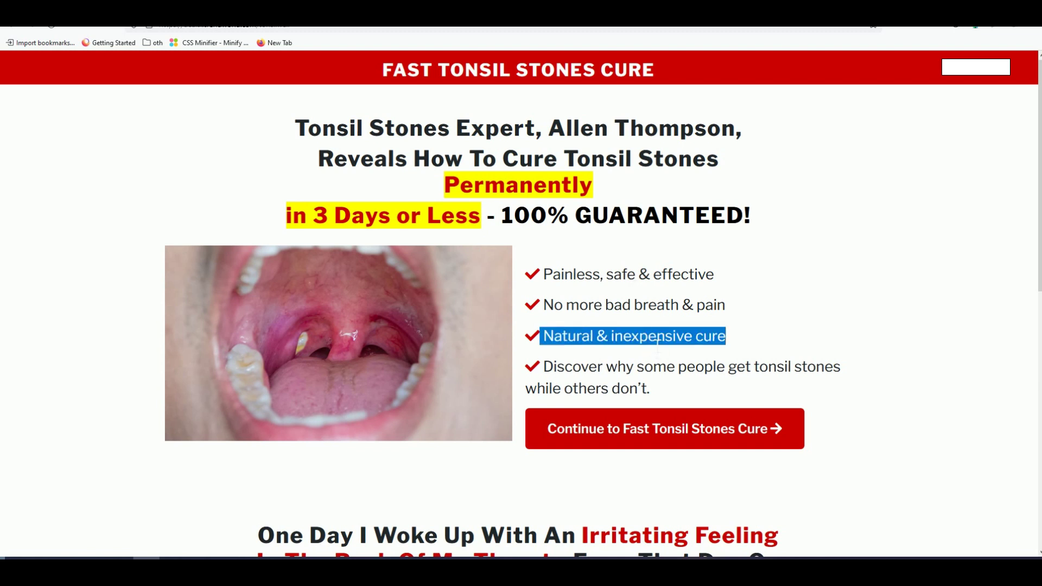
{"action": "left_click", "coordinate": [633, 338]}
{"action": "left_click_drag", "start_coordinate": [315, 217], "coordinate": [402, 217]}
{"action": "left_click", "coordinate": [411, 220]}
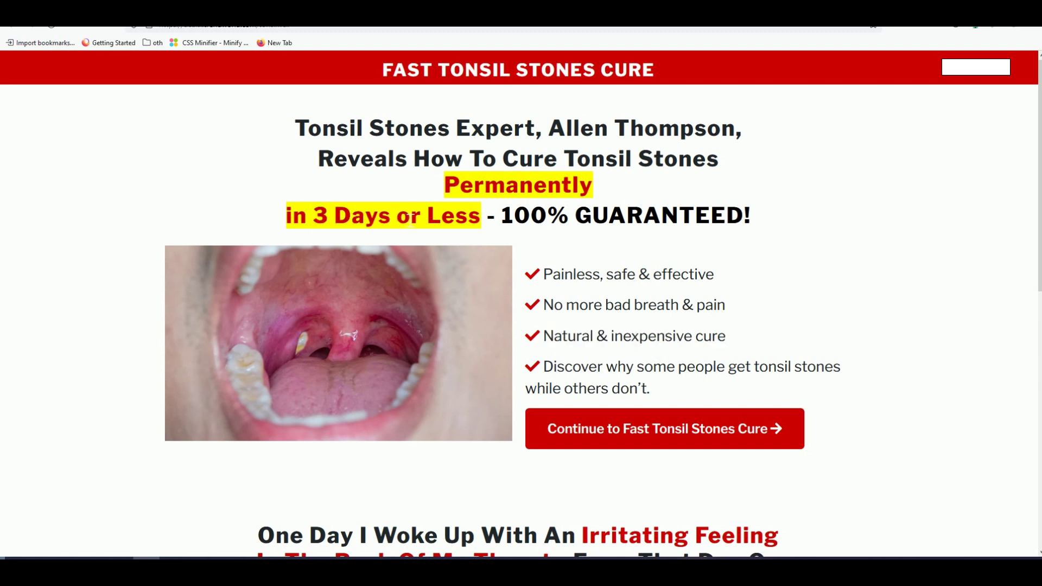
{"action": "double_click", "coordinate": [508, 220]}
{"action": "left_click", "coordinate": [513, 222]}
Step: Copy the 'Painless, safe & effective' bullet into headline 2
{"action": "left_click_drag", "start_coordinate": [727, 279], "coordinate": [550, 280]}
{"action": "right_click", "coordinate": [561, 277]}
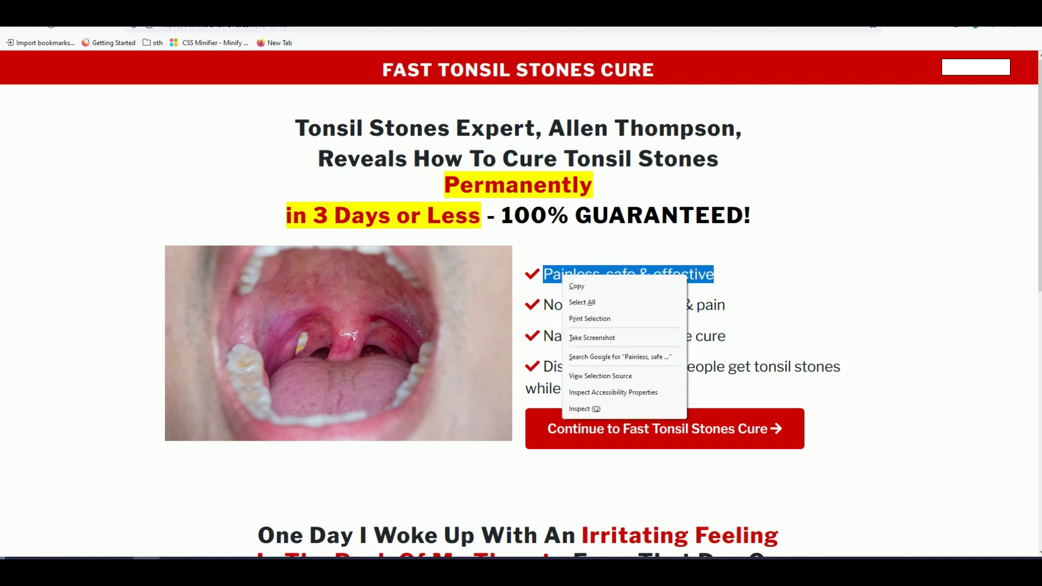
{"action": "left_click", "coordinate": [576, 285]}
{"action": "key", "text": "ctrl+w"}
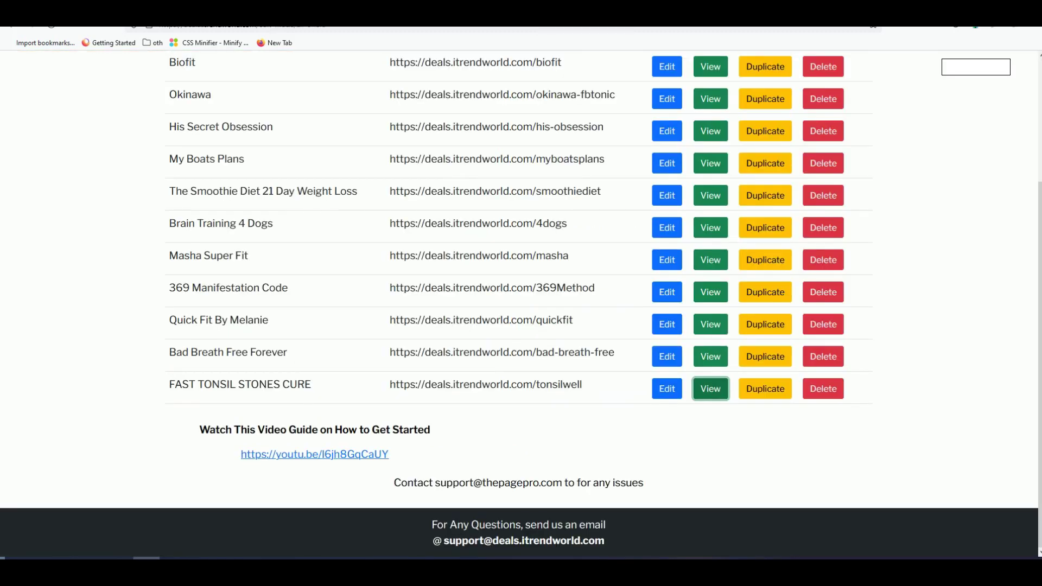
{"action": "key", "text": "ctrl+w"}
{"action": "left_click", "coordinate": [303, 421]}
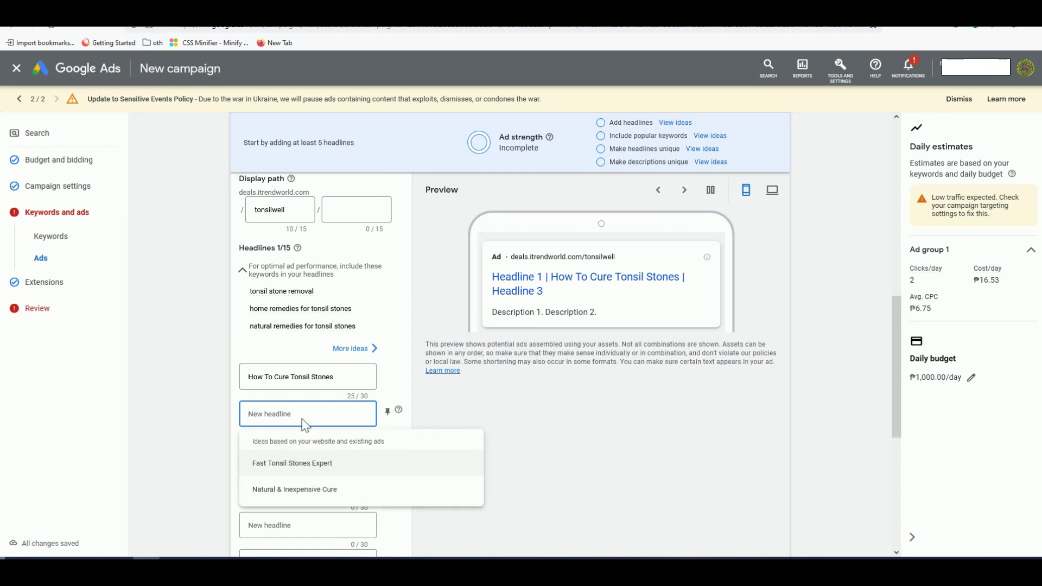
{"action": "key", "text": "ctrl+v"}
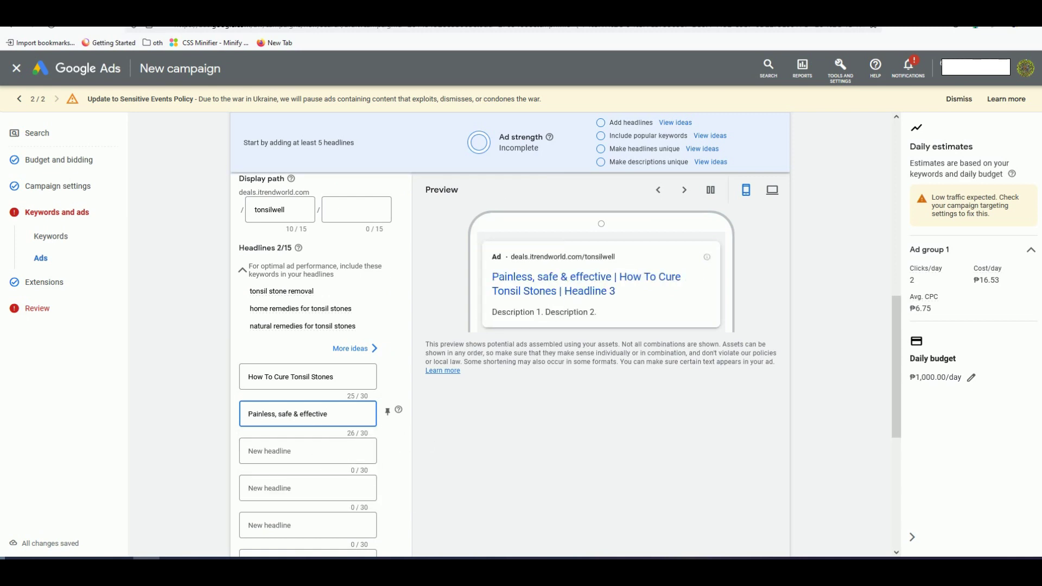
Step: Add 'Natural & inexpensive cure' from the landing page as headline 3
{"action": "key", "text": "ctrl+Tab"}
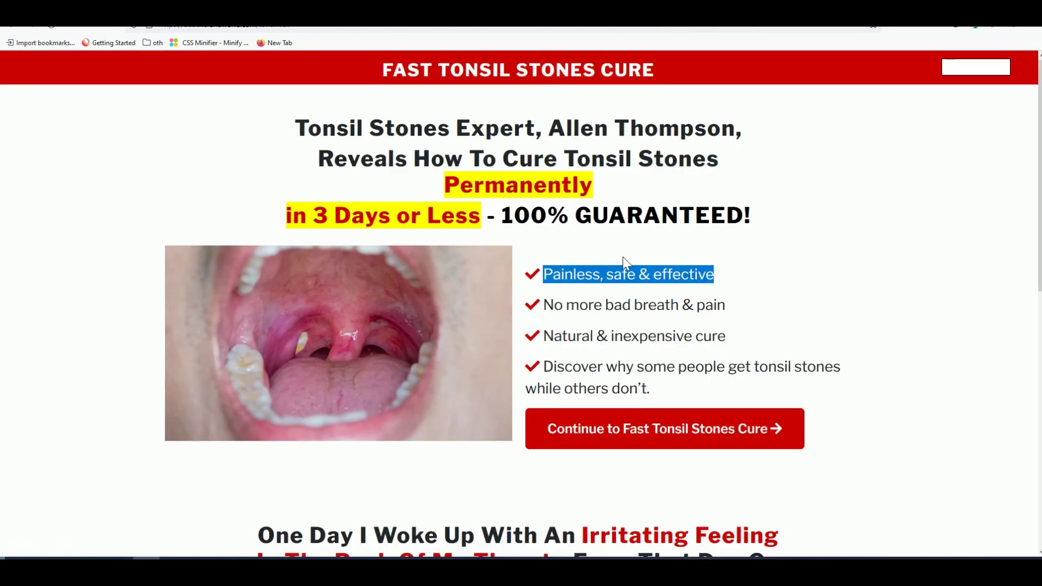
{"action": "scroll", "coordinate": [630, 266], "scroll_direction": "down", "scroll_amount": 2}
{"action": "left_click_drag", "start_coordinate": [753, 225], "coordinate": [542, 225]}
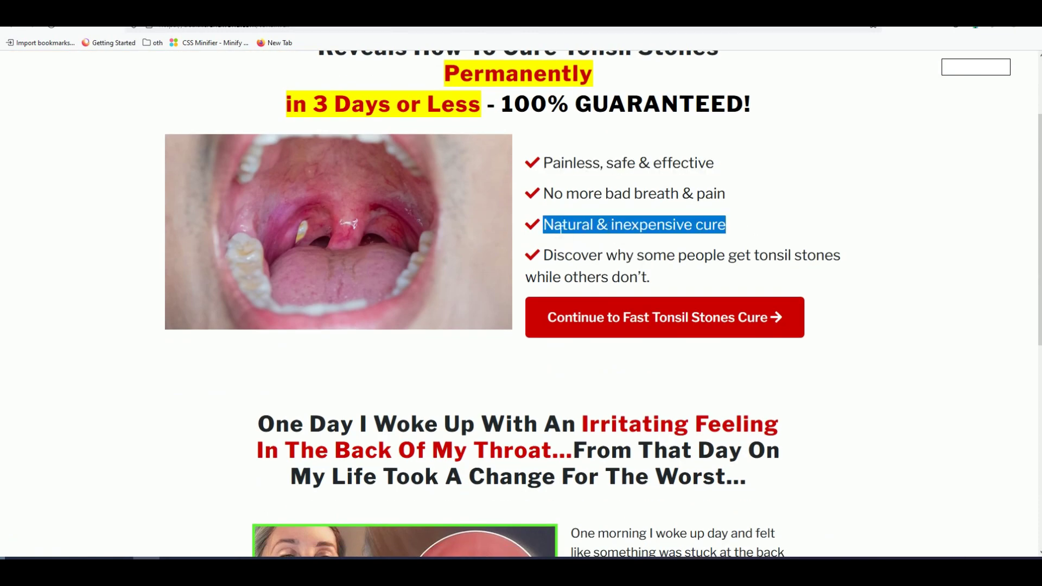
{"action": "key", "text": "ctrl+Tab"}
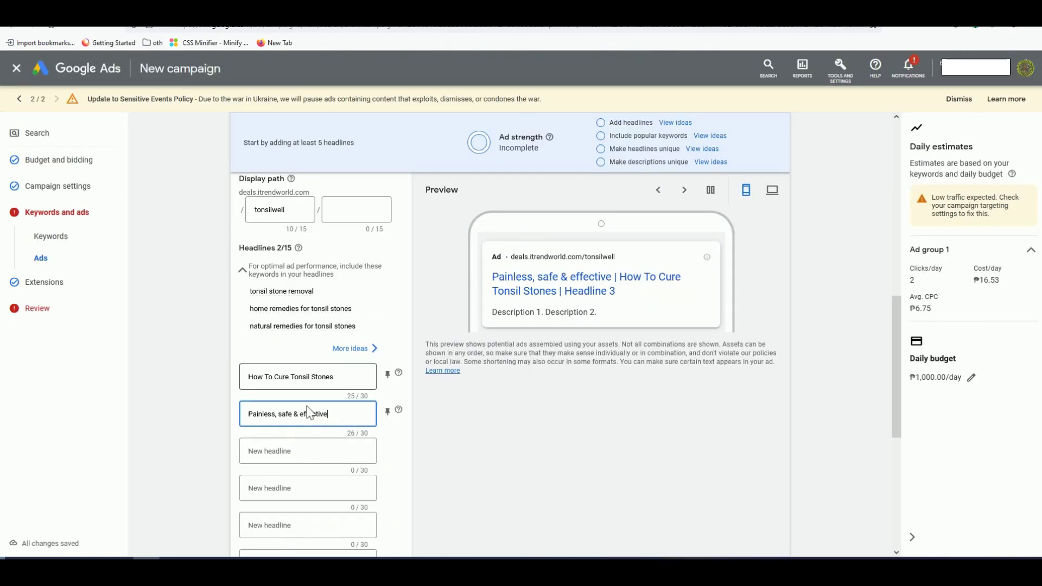
{"action": "left_click", "coordinate": [304, 452]}
{"action": "key", "text": "ctrl+v"}
{"action": "left_click", "coordinate": [195, 417]}
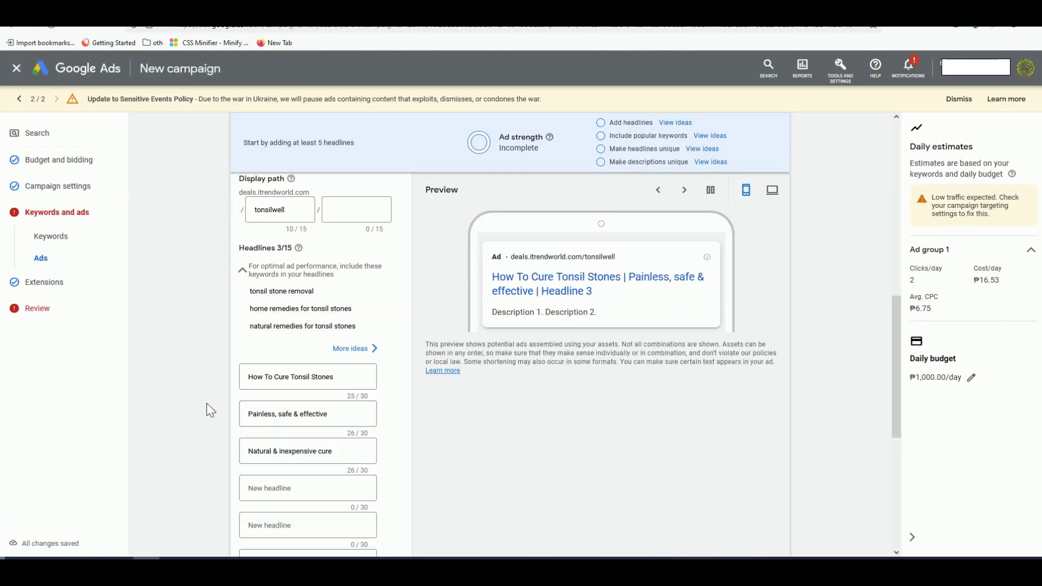
Step: Pin the first headline to show only in position 1
{"action": "left_click", "coordinate": [397, 377]}
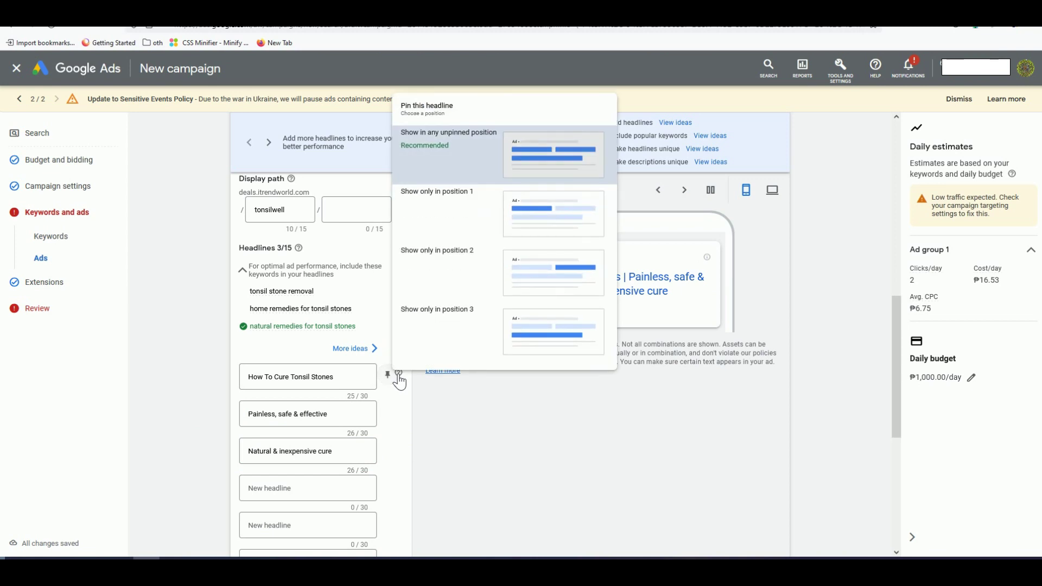
{"action": "left_click", "coordinate": [454, 202]}
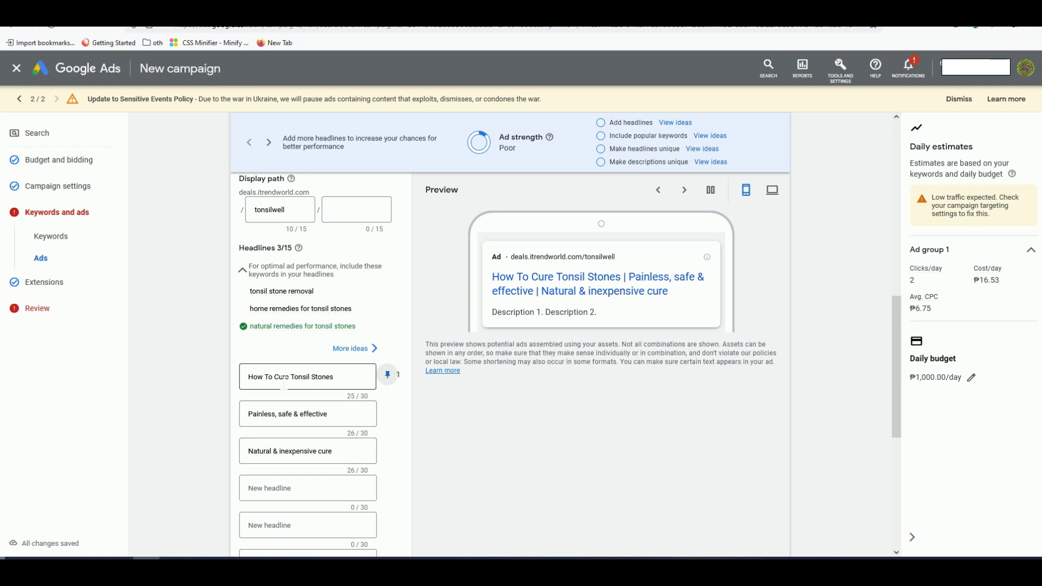
{"action": "scroll", "coordinate": [225, 436], "scroll_direction": "down", "scroll_amount": 2}
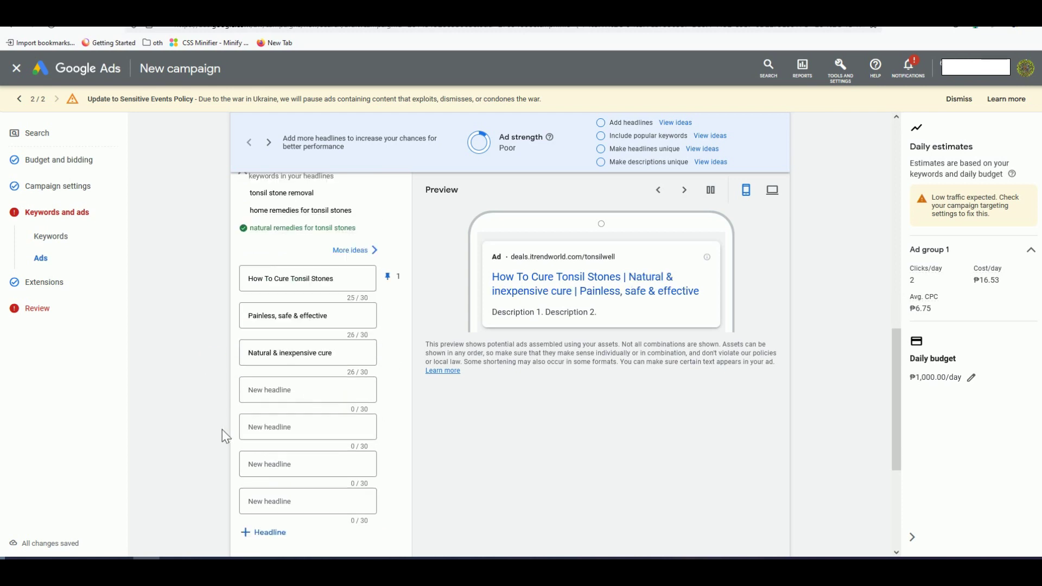
{"action": "scroll", "coordinate": [221, 429], "scroll_direction": "down", "scroll_amount": 4}
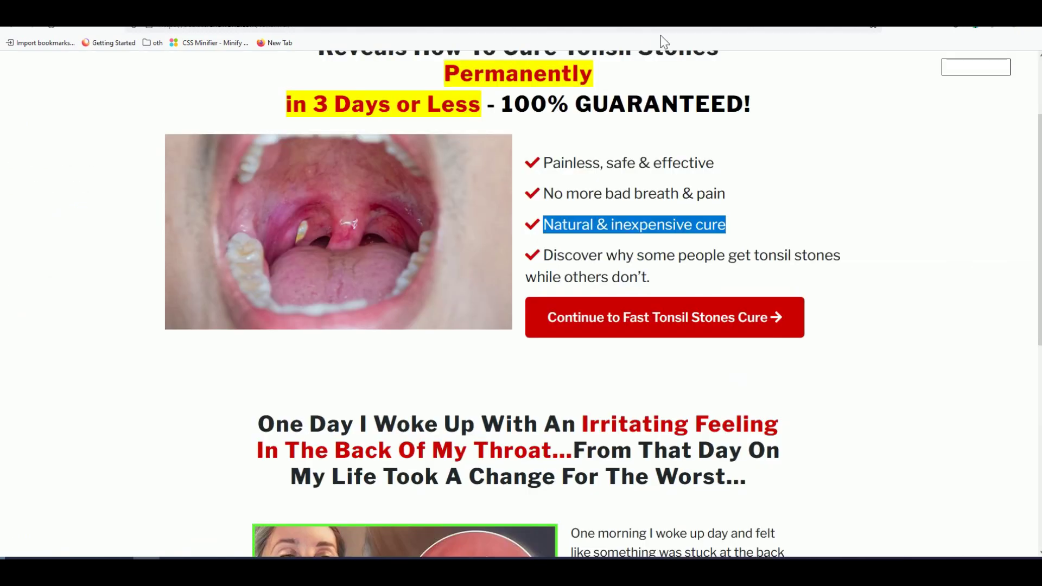
Step: Copy the sentence on why some people get tonsil stones into Description 1
{"action": "scroll", "coordinate": [493, 286], "scroll_direction": "down", "scroll_amount": 1}
{"action": "left_click", "coordinate": [493, 286]}
{"action": "scroll", "coordinate": [493, 286], "scroll_direction": "down", "scroll_amount": 3}
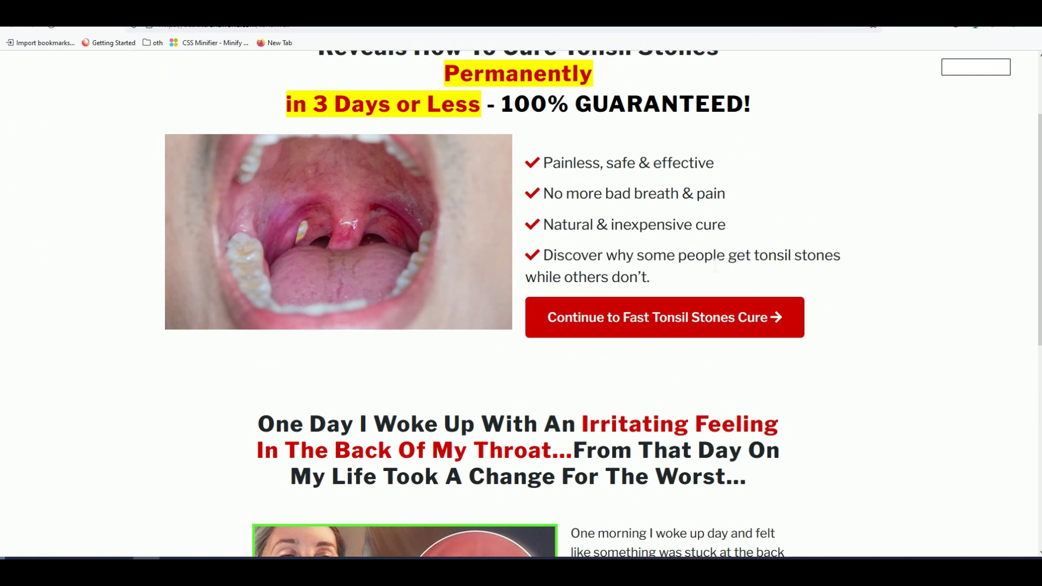
{"action": "left_click_drag", "start_coordinate": [726, 256], "coordinate": [543, 255]}
{"action": "left_click", "coordinate": [705, 256]}
{"action": "right_click", "coordinate": [564, 260]}
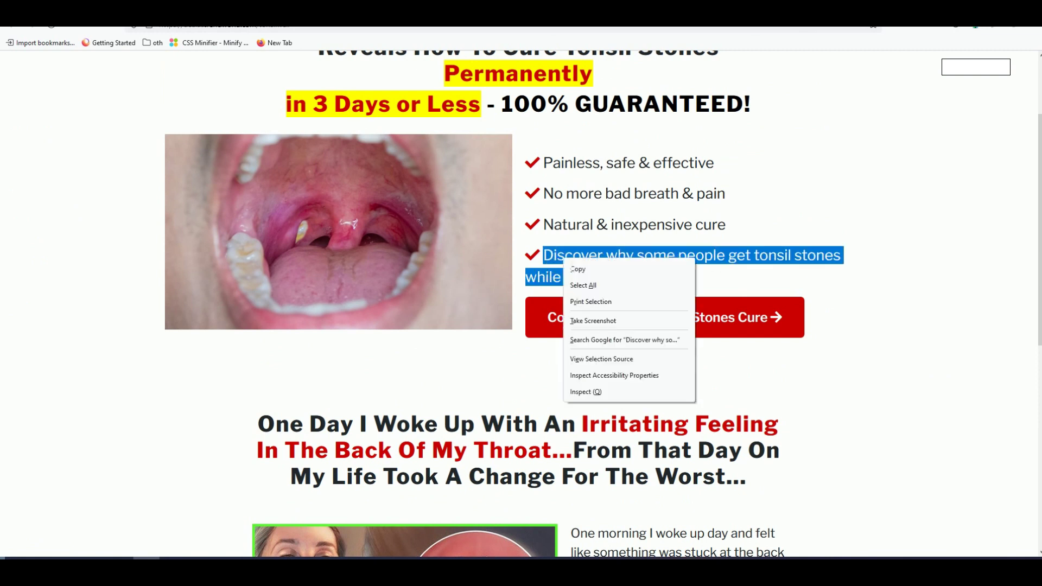
{"action": "left_click", "coordinate": [577, 270]}
{"action": "key", "text": "ctrl+Tab"}
{"action": "left_click", "coordinate": [282, 393]}
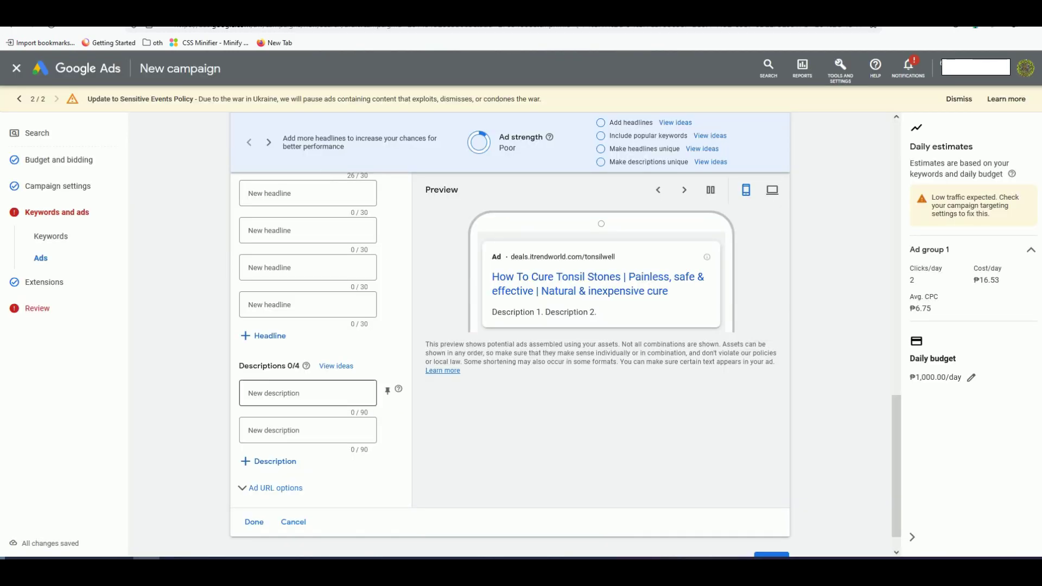
{"action": "key", "text": "ctrl+v"}
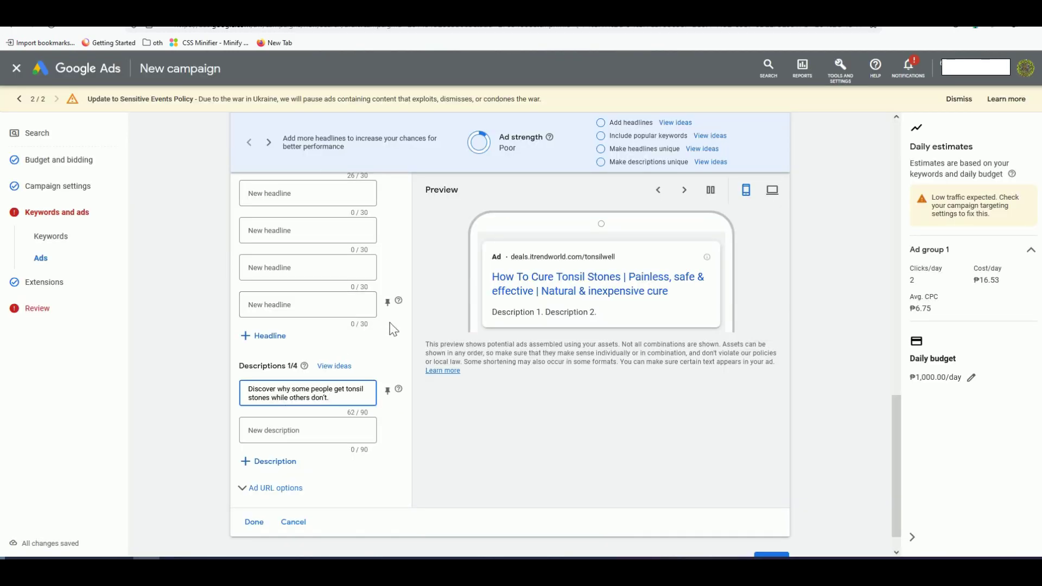
Step: Copy the page's 'Expert ... Reveals How To Cure Tonsil Stones' heading into Description 2
{"action": "key", "text": "ctrl+Tab"}
{"action": "scroll", "coordinate": [521, 304], "scroll_direction": "down", "scroll_amount": 2}
{"action": "scroll", "coordinate": [690, 334], "scroll_direction": "down", "scroll_amount": 2}
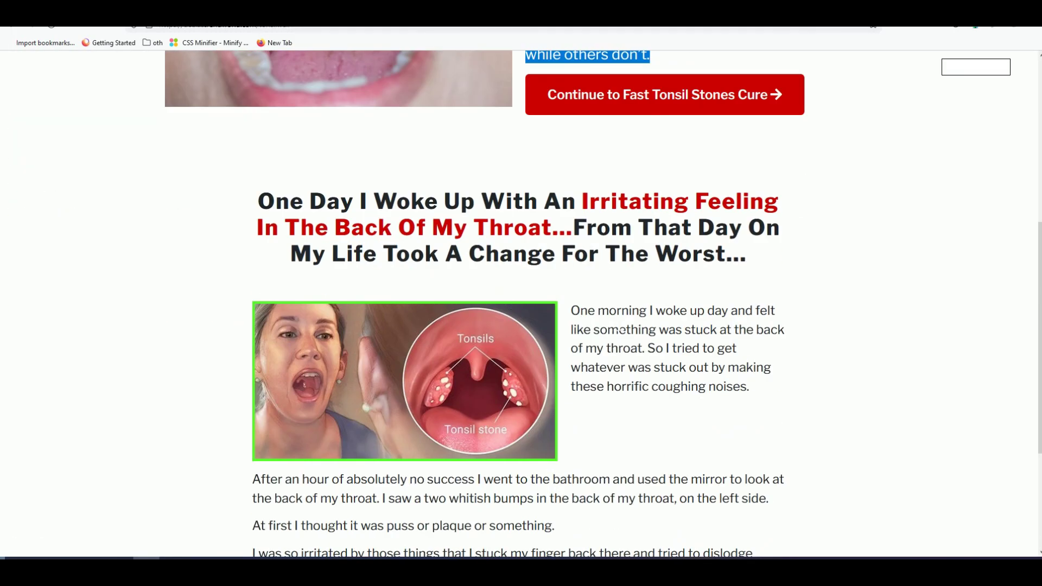
{"action": "scroll", "coordinate": [690, 333], "scroll_direction": "down", "scroll_amount": 1}
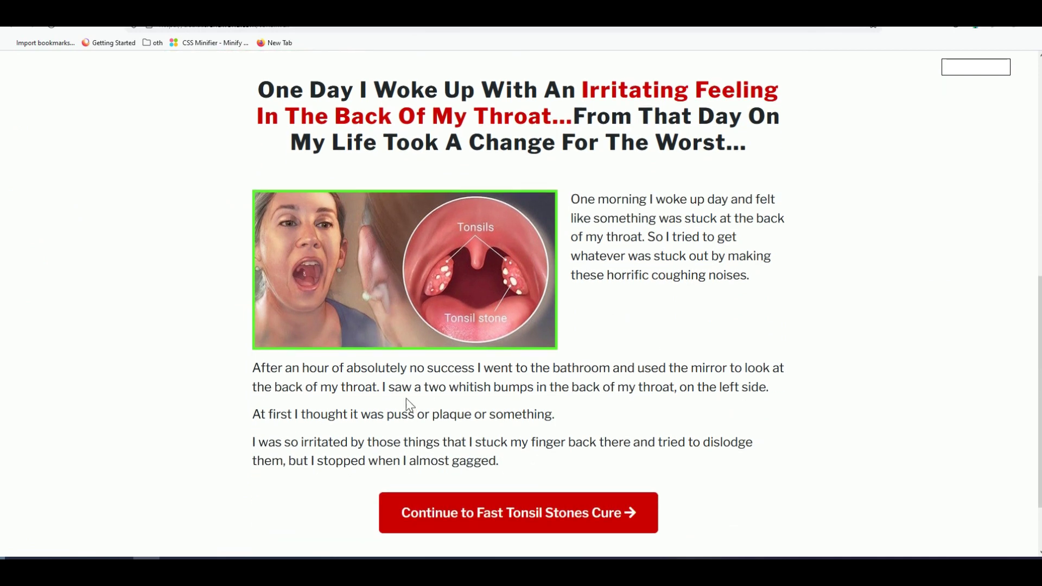
{"action": "scroll", "coordinate": [372, 451], "scroll_direction": "down", "scroll_amount": 2}
{"action": "scroll", "coordinate": [521, 304], "scroll_direction": "up", "scroll_amount": 9}
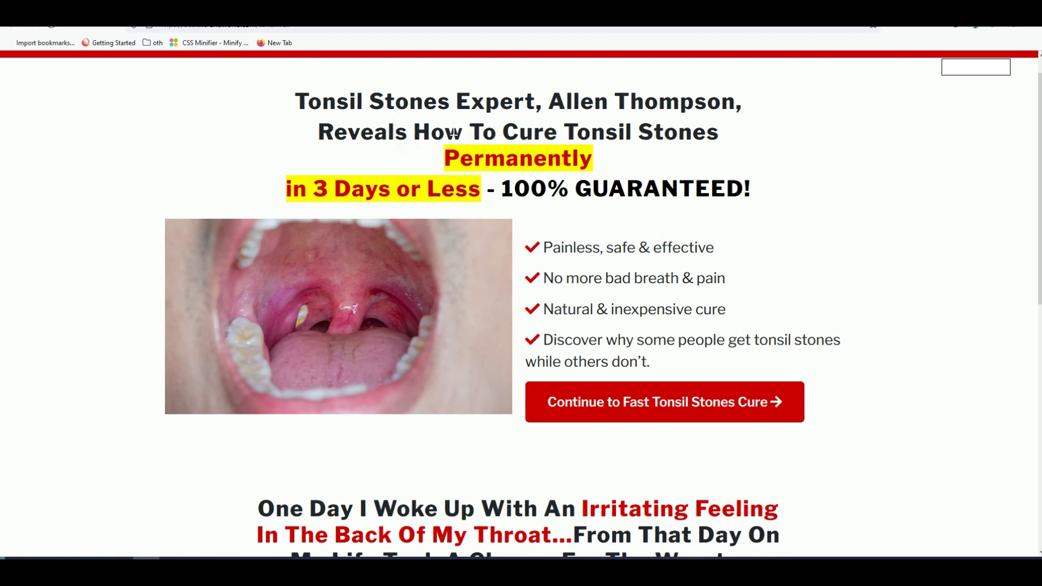
{"action": "left_click_drag", "start_coordinate": [459, 102], "coordinate": [727, 140]}
{"action": "right_click", "coordinate": [706, 140]}
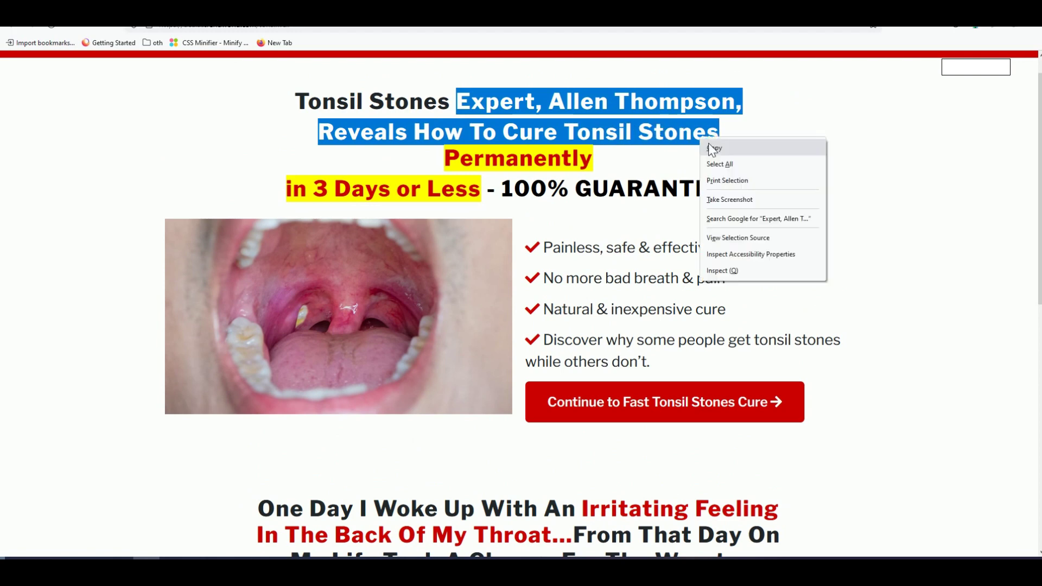
{"action": "left_click", "coordinate": [730, 148]}
{"action": "left_click", "coordinate": [54, 8]}
{"action": "key", "text": "ctrl+Tab"}
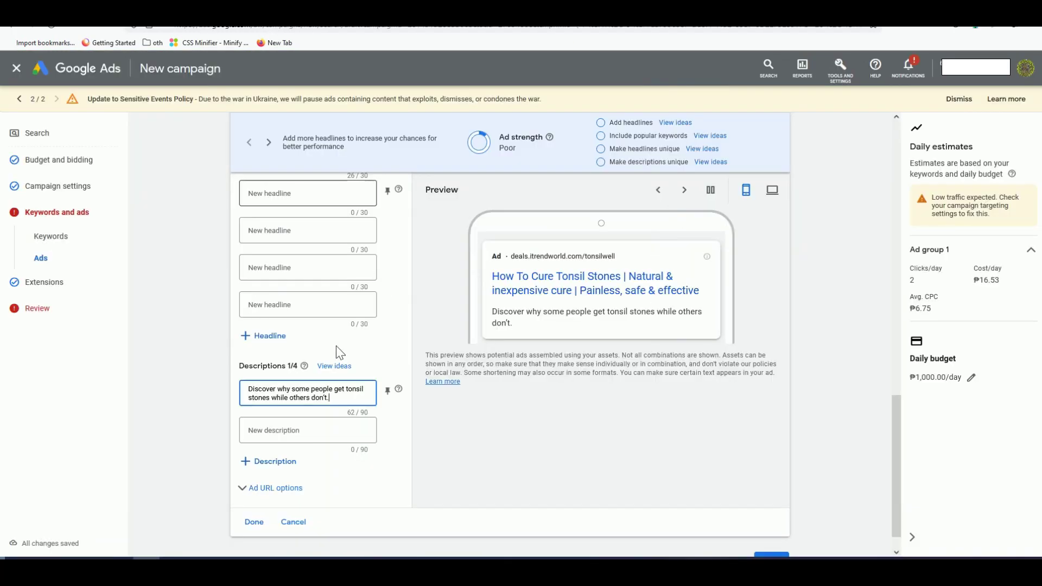
{"action": "left_click", "coordinate": [293, 432]}
{"action": "key", "text": "ctrl+v"}
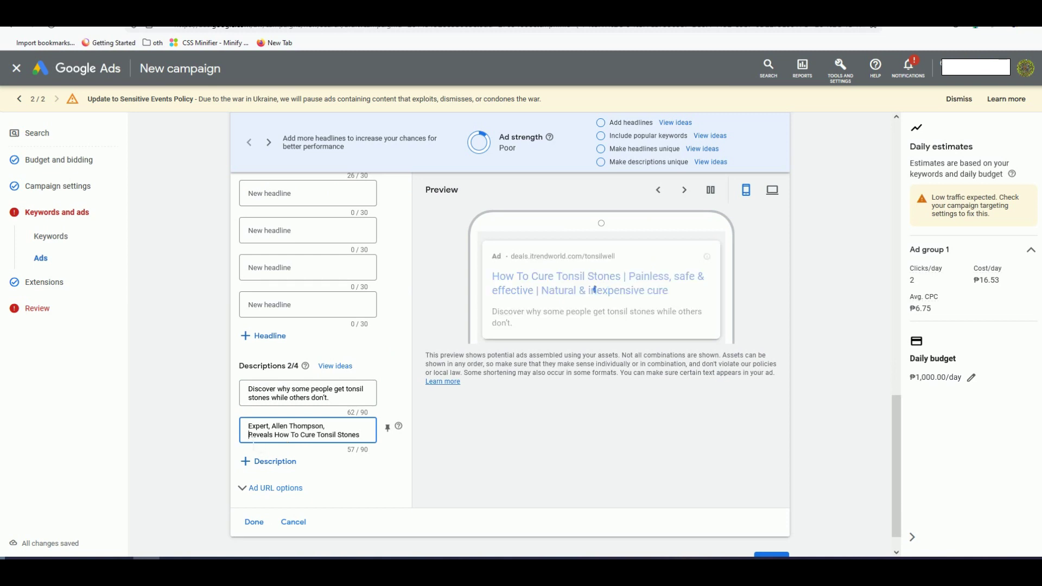
Step: Remove the person's name so Description 2 reads 'Expert Reveals How To Cure Tonsil Stones'
{"action": "left_click_drag", "start_coordinate": [324, 426], "coordinate": [270, 426]}
{"action": "key", "text": "BackSpace"}
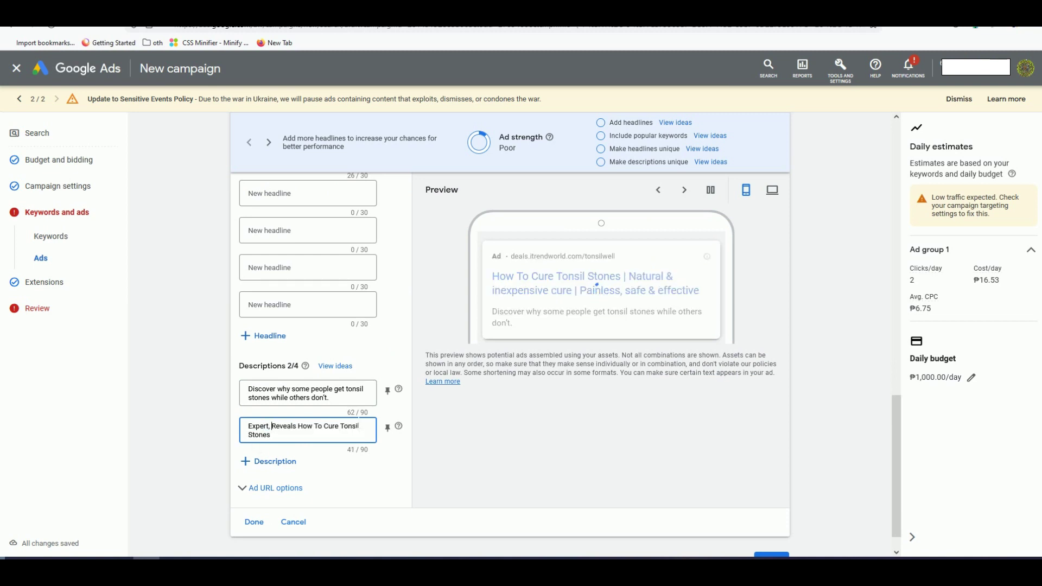
{"action": "key", "text": "BackSpace"}
{"action": "left_click", "coordinate": [302, 431]}
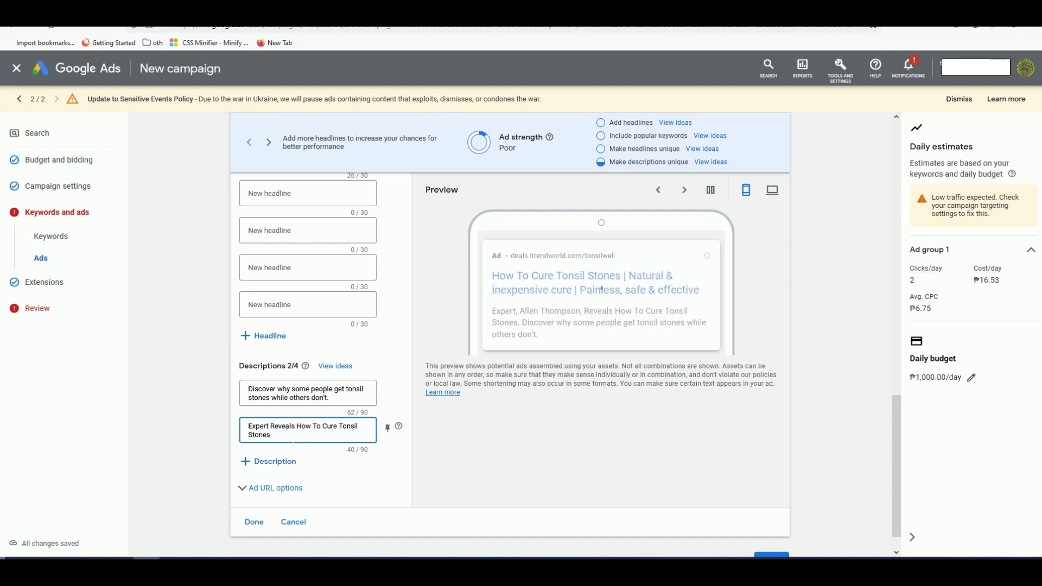
Step: Rename Ad group 1 to 'low cpc kw'
{"action": "left_click", "coordinate": [206, 336]}
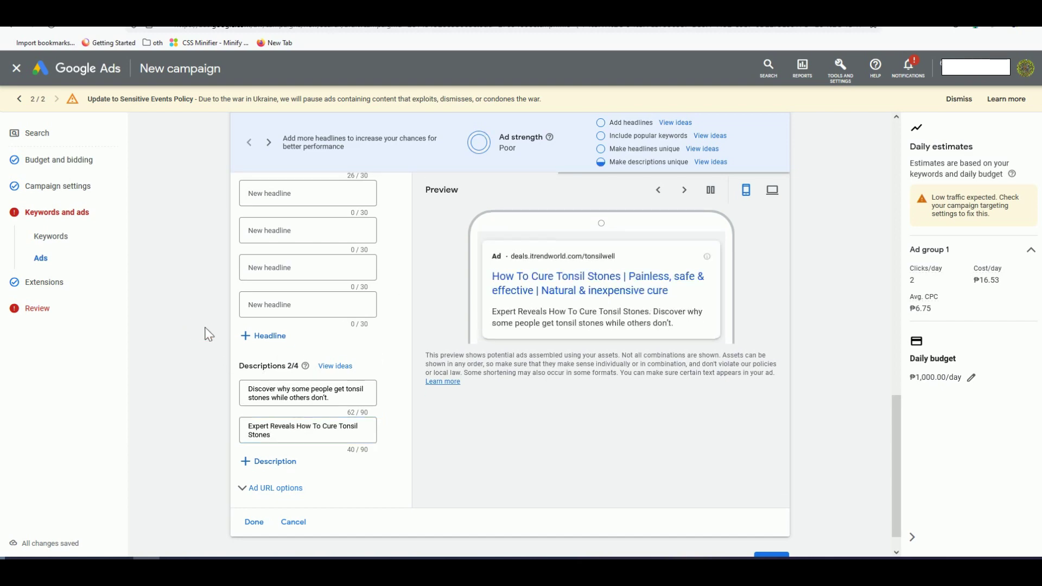
{"action": "scroll", "coordinate": [218, 341], "scroll_direction": "up", "scroll_amount": 4}
{"action": "scroll", "coordinate": [222, 342], "scroll_direction": "up", "scroll_amount": 10}
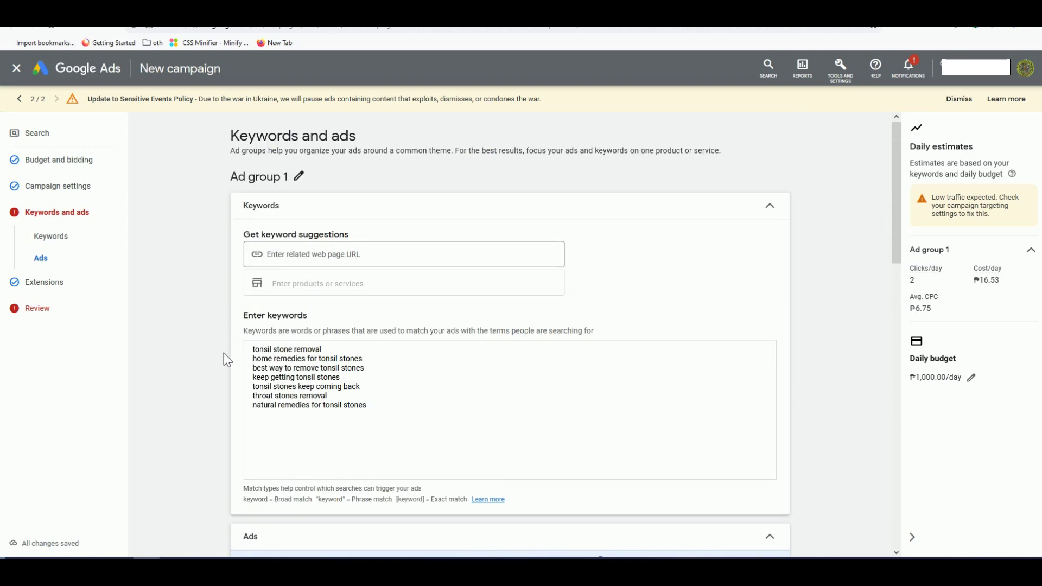
{"action": "scroll", "coordinate": [223, 353], "scroll_direction": "down", "scroll_amount": 3}
{"action": "scroll", "coordinate": [222, 357], "scroll_direction": "up", "scroll_amount": 3}
{"action": "left_click", "coordinate": [298, 176]}
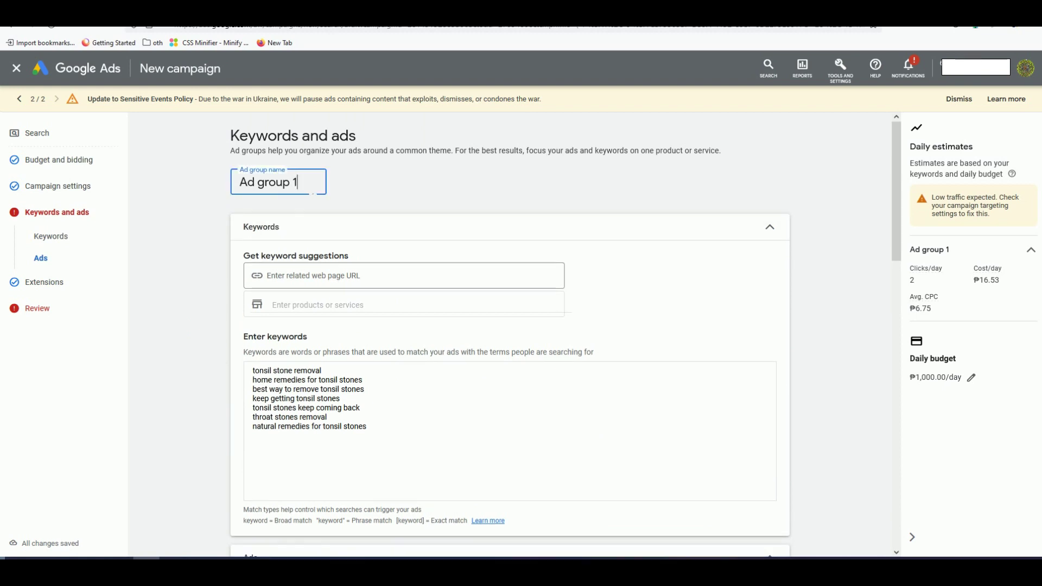
{"action": "triple_click", "coordinate": [248, 184]}
{"action": "type", "text": "l"}
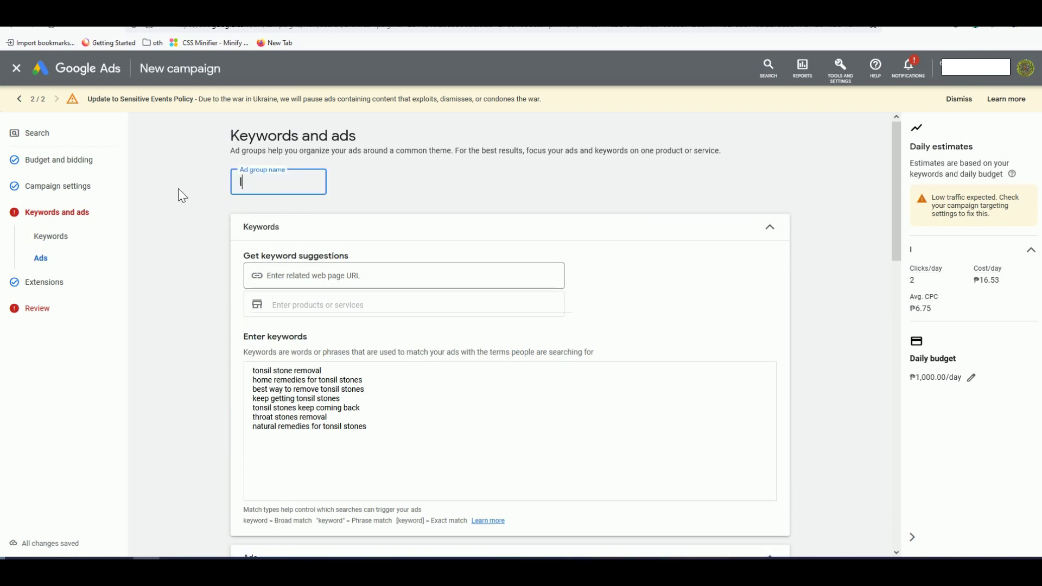
{"action": "type", "text": "ow cpc kw"}
{"action": "key", "text": "Return"}
Step: Continue past the extensions step without adding sitelinks to the campaign review
{"action": "scroll", "coordinate": [214, 236], "scroll_direction": "down", "scroll_amount": 10}
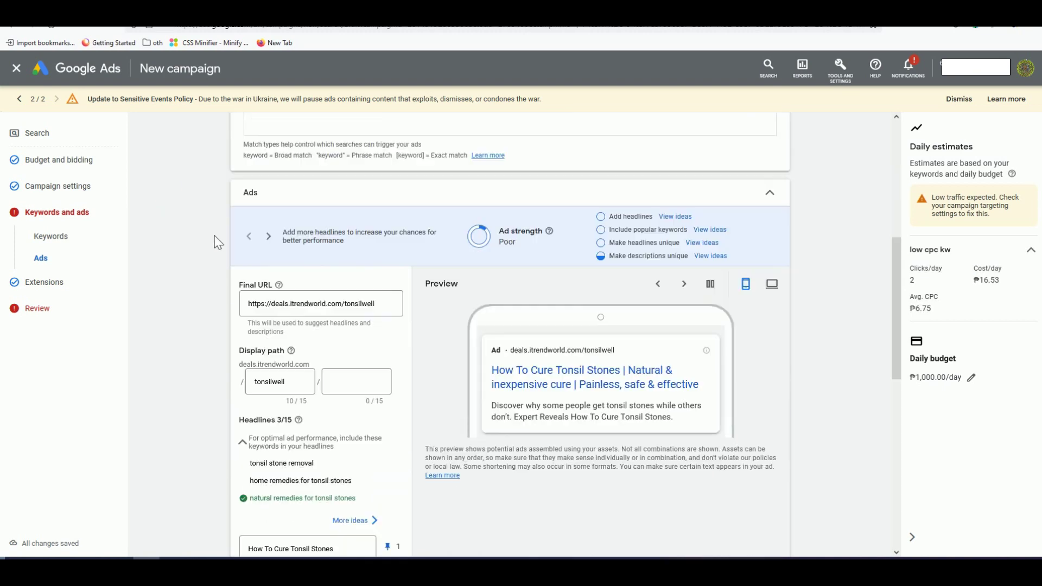
{"action": "scroll", "coordinate": [255, 326], "scroll_direction": "down", "scroll_amount": 4}
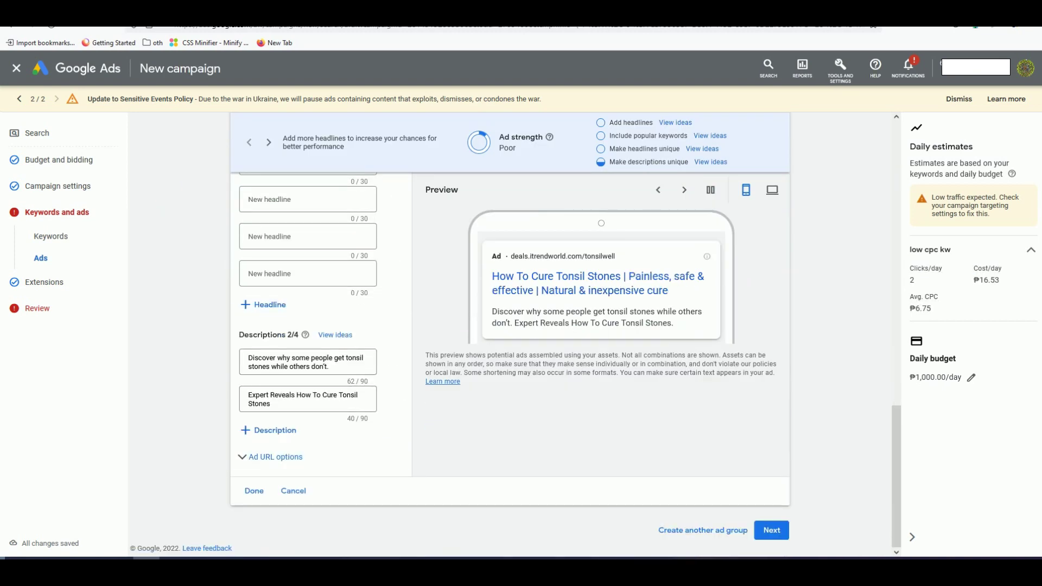
{"action": "left_click", "coordinate": [788, 529]}
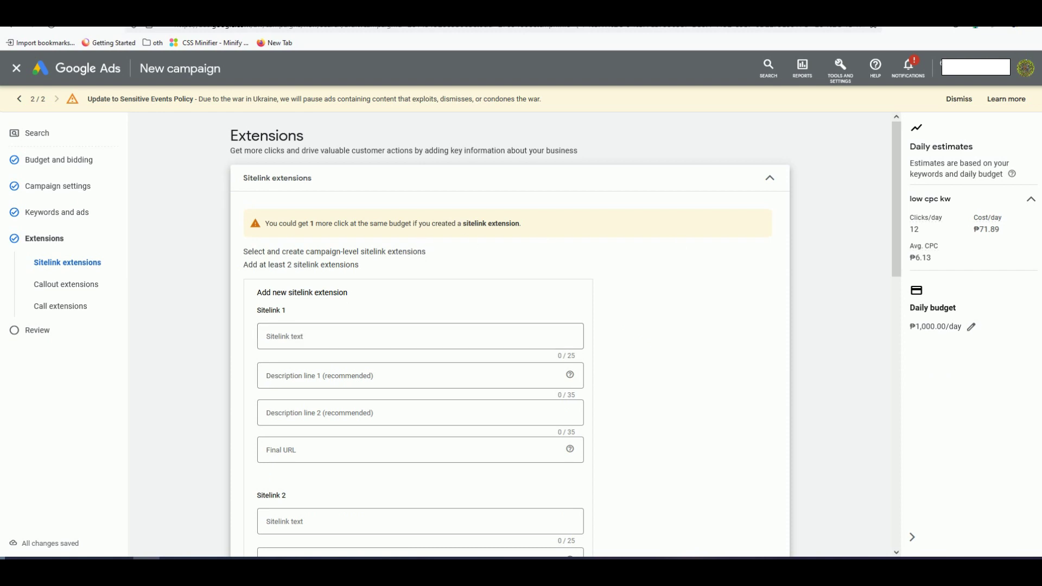
{"action": "scroll", "coordinate": [558, 235], "scroll_direction": "down", "scroll_amount": 4}
{"action": "scroll", "coordinate": [210, 261], "scroll_direction": "up", "scroll_amount": 4}
{"action": "scroll", "coordinate": [190, 302], "scroll_direction": "down", "scroll_amount": 6}
{"action": "scroll", "coordinate": [191, 305], "scroll_direction": "down", "scroll_amount": 7}
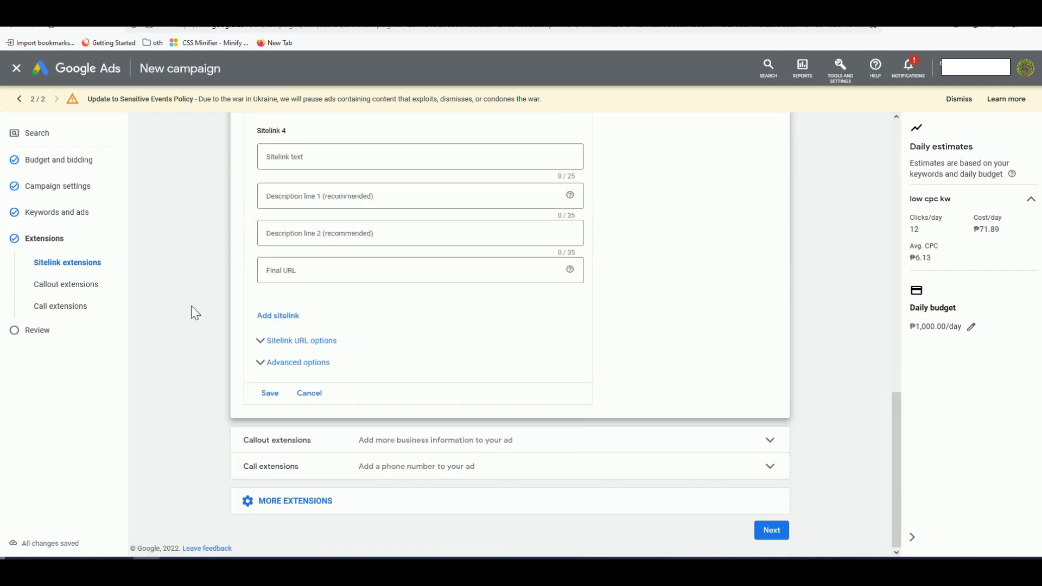
{"action": "left_click", "coordinate": [782, 537]}
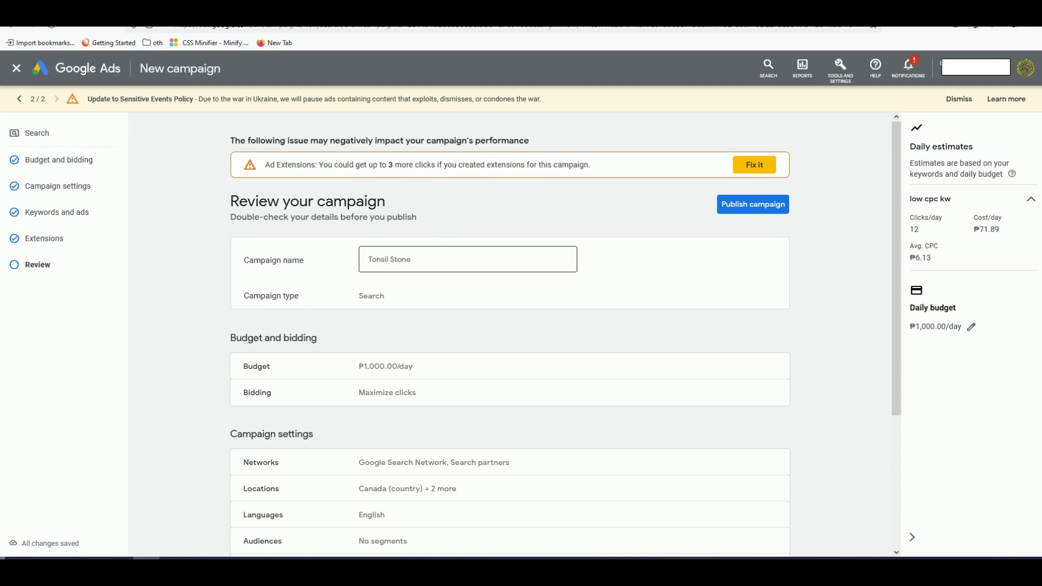
Step: Review the Tonsil Stone campaign summary and publish the campaign
{"action": "scroll", "coordinate": [393, 302], "scroll_direction": "down", "scroll_amount": 1}
{"action": "scroll", "coordinate": [392, 303], "scroll_direction": "down", "scroll_amount": 1}
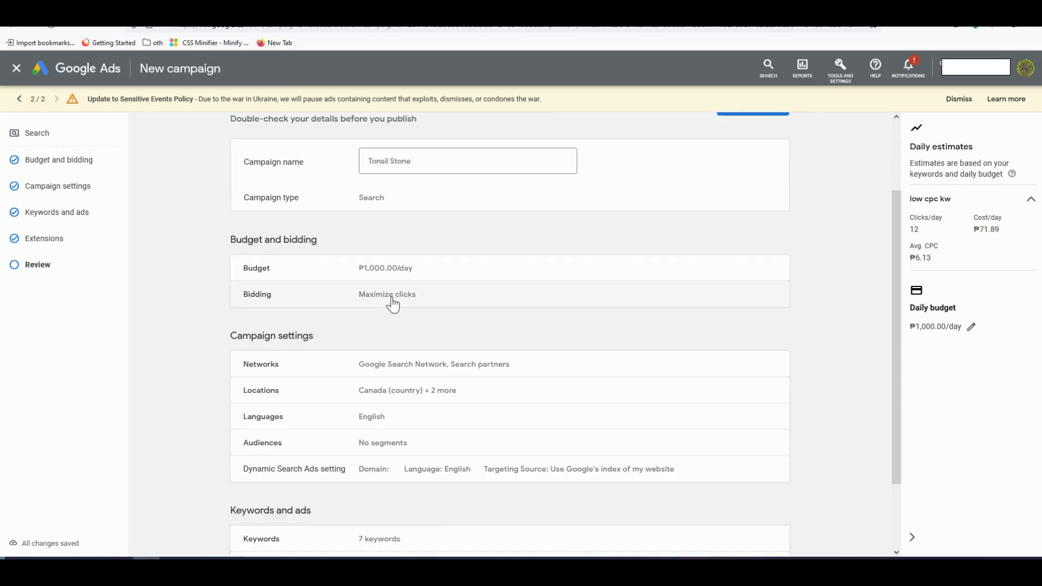
{"action": "scroll", "coordinate": [393, 303], "scroll_direction": "down", "scroll_amount": 2}
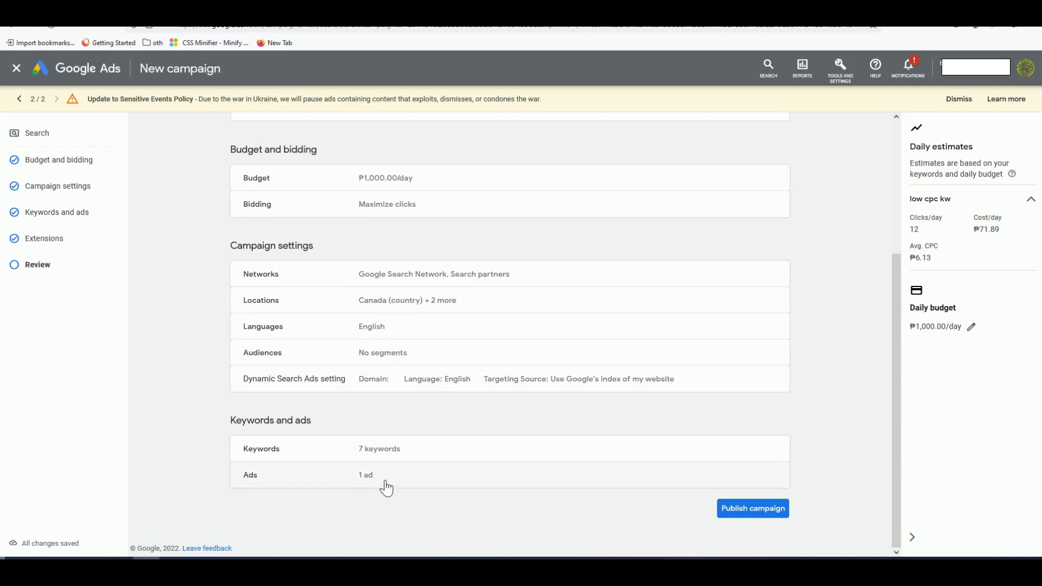
{"action": "scroll", "coordinate": [689, 415], "scroll_direction": "up", "scroll_amount": 2}
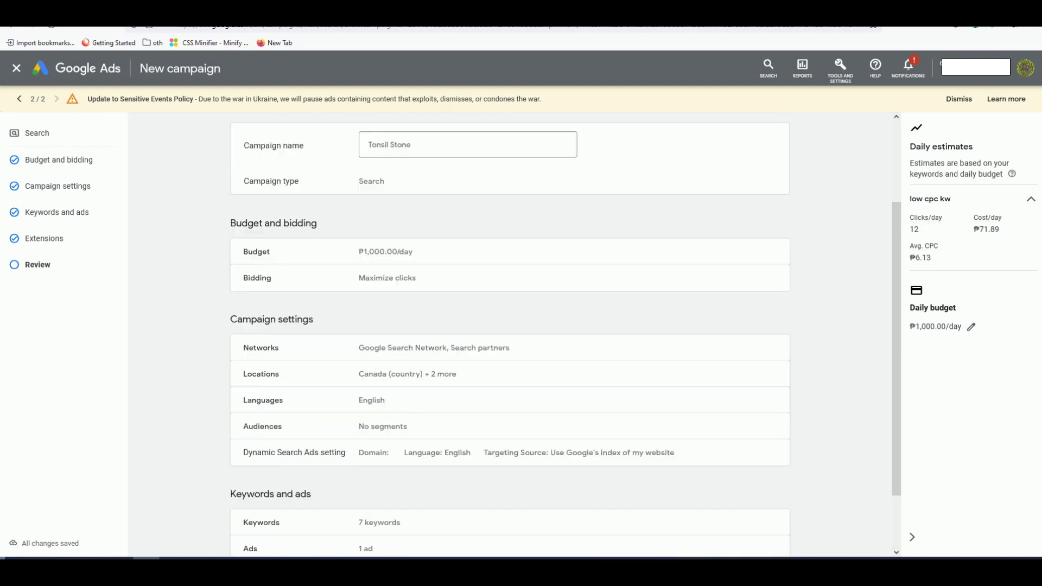
{"action": "scroll", "coordinate": [747, 532], "scroll_direction": "down", "scroll_amount": 2}
{"action": "left_click", "coordinate": [749, 533]}
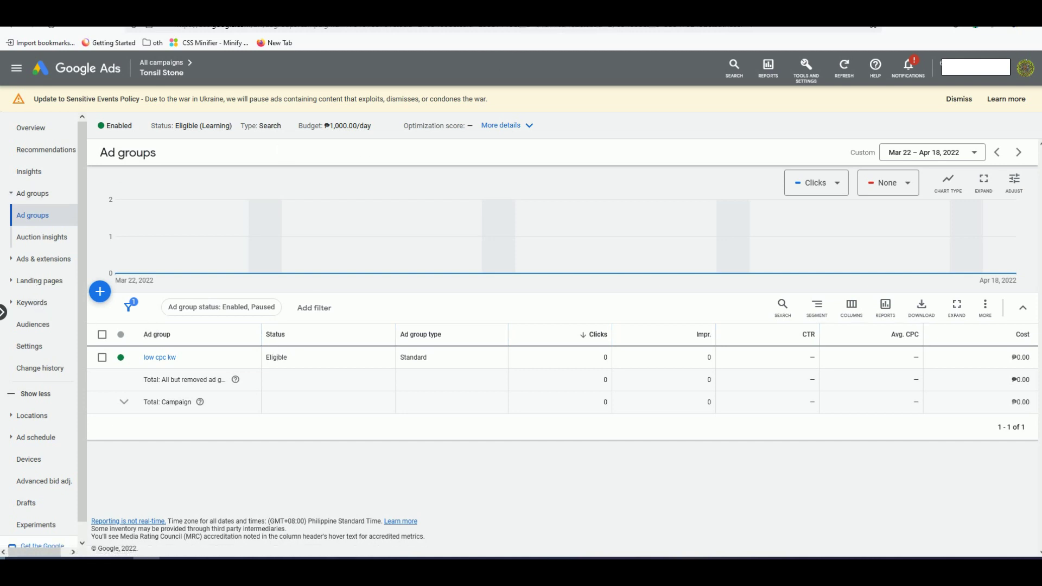
Step: Follow 'Continue to Fast Tonsil Stones Cure' and focus the popup's email field
{"action": "key", "text": "ctrl+Tab"}
{"action": "triple_click", "coordinate": [628, 274]}
{"action": "scroll", "coordinate": [521, 304], "scroll_direction": "up", "scroll_amount": 1}
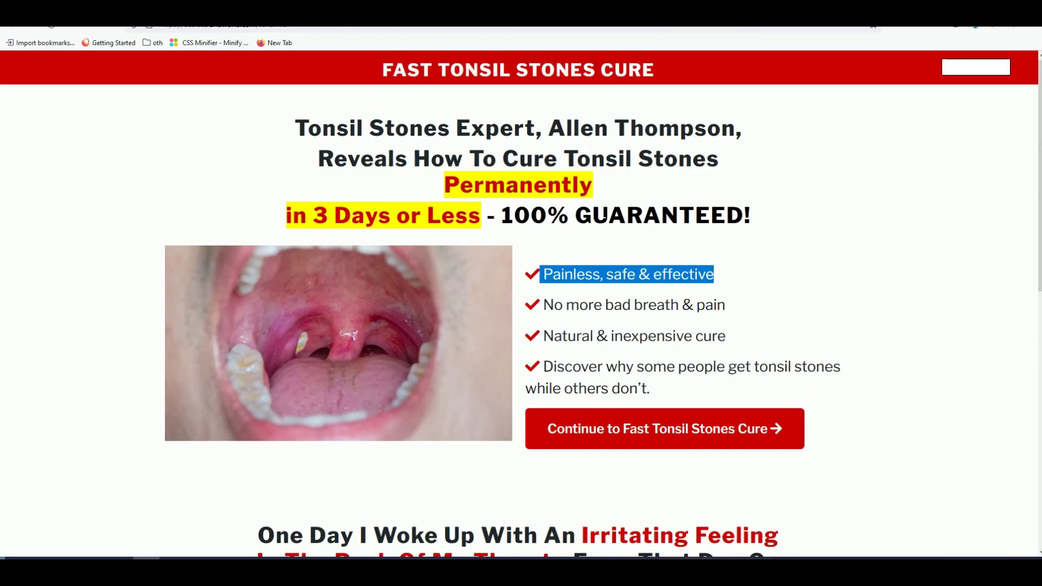
{"action": "double_click", "coordinate": [604, 216]}
{"action": "left_click", "coordinate": [670, 444]}
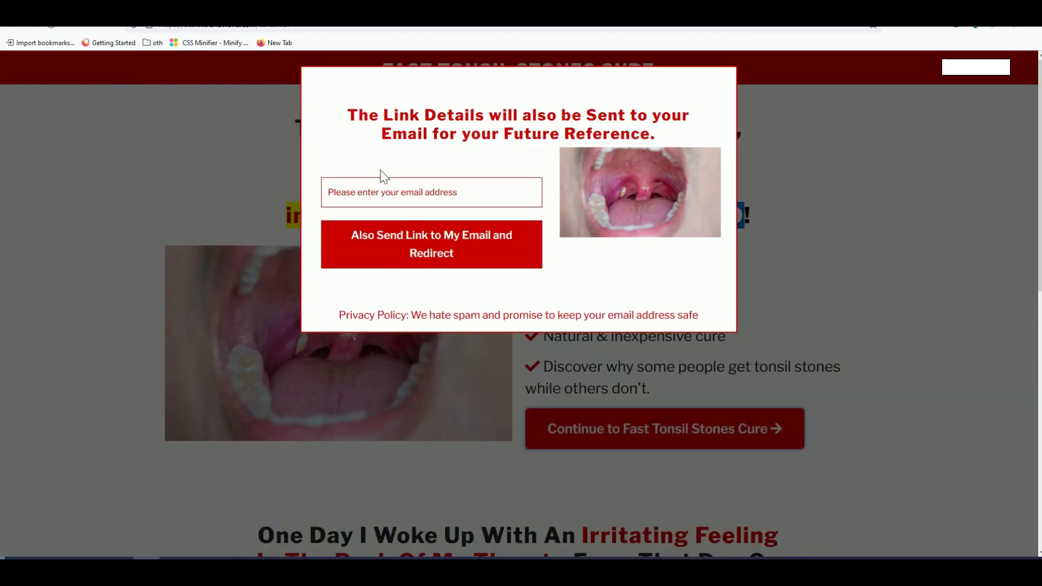
{"action": "left_click", "coordinate": [389, 193]}
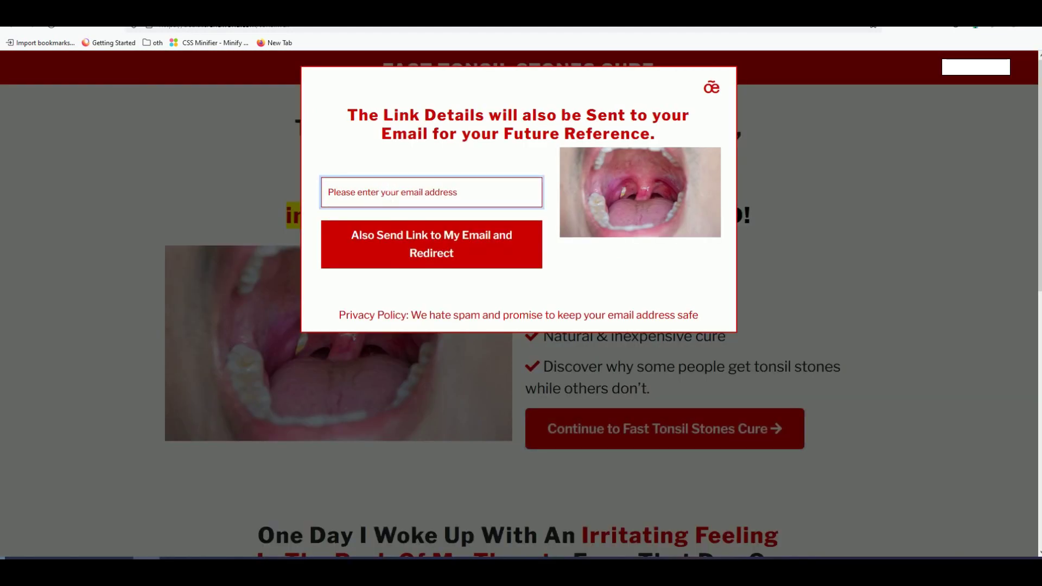